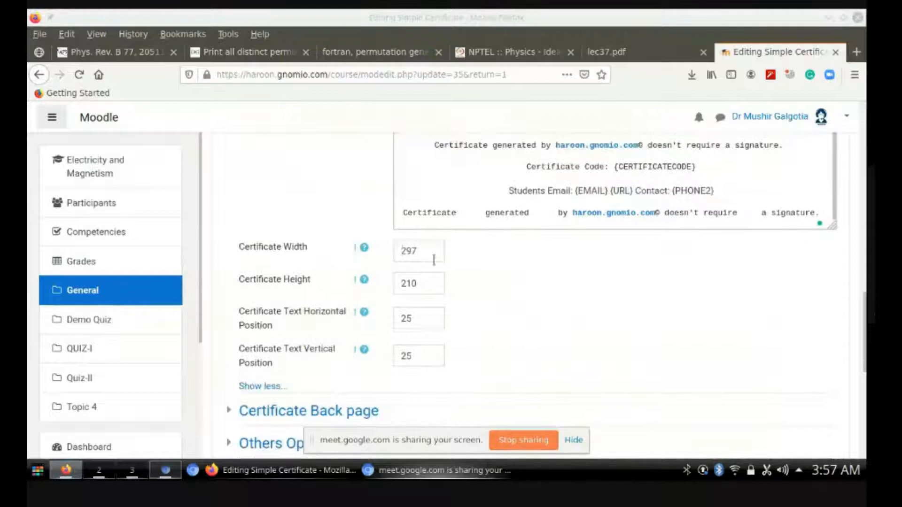
Step: Review the certificate width, height and text position settings, and collapse the extra design options
scroll(418, 277, "down", 3)
left_click(413, 248)
left_click(419, 282)
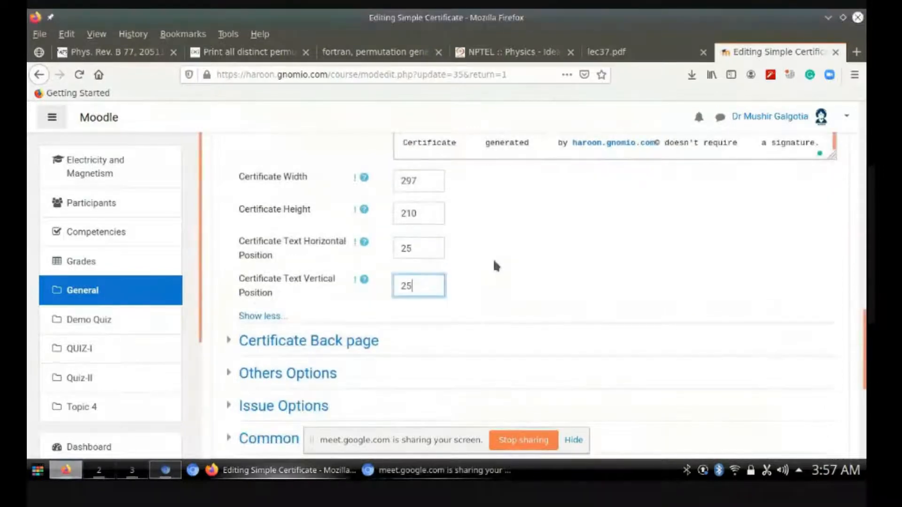
left_click(261, 316)
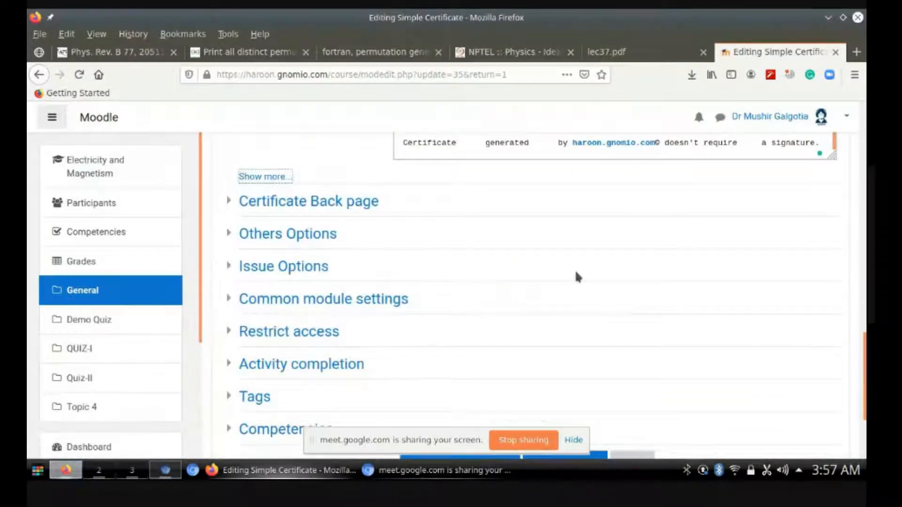
Step: Set Enable Certificate Back page to Yes, and save and display the certificate activity
left_click(248, 206)
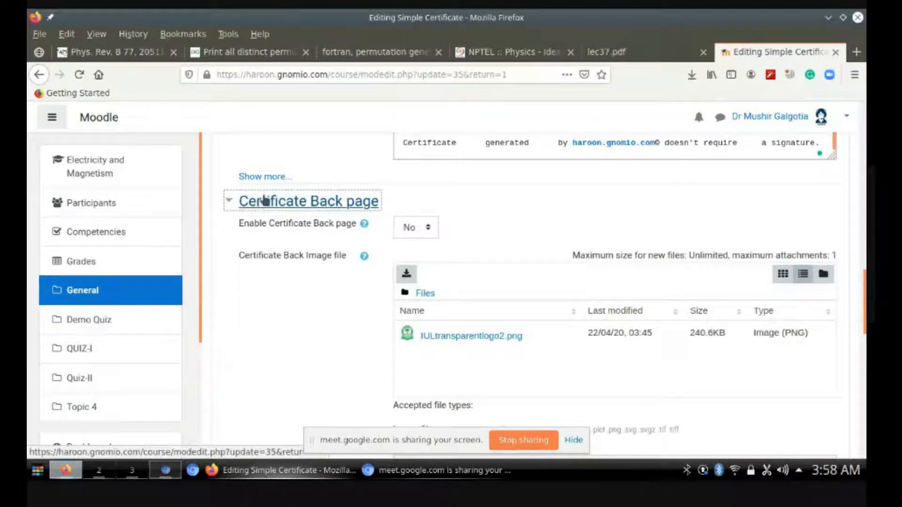
scroll(306, 282, "up", 1)
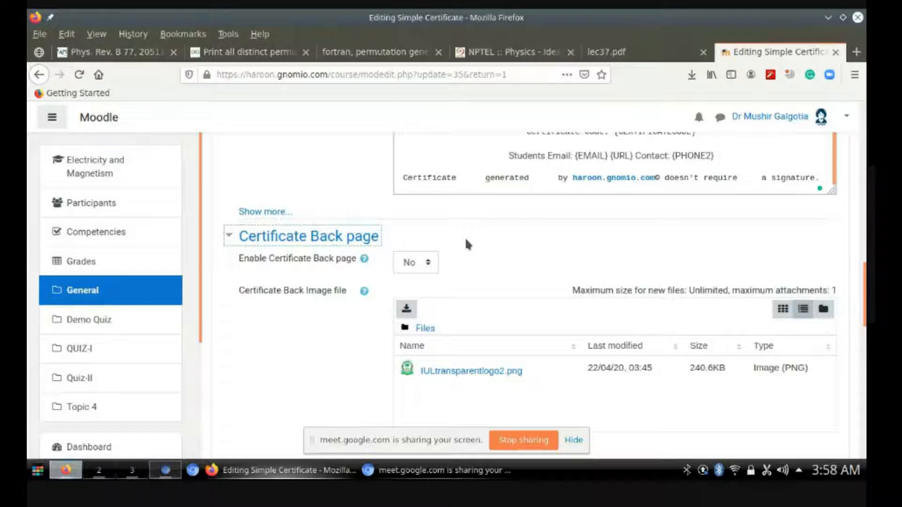
left_click(427, 256)
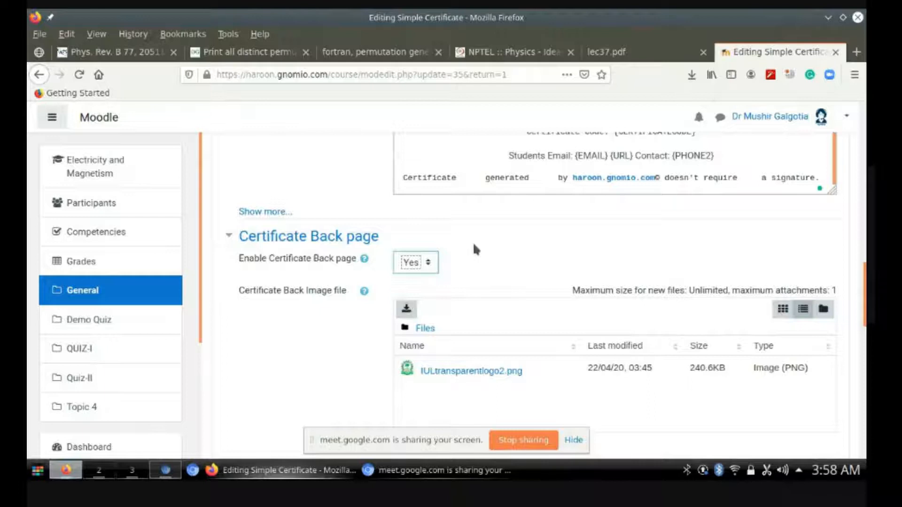
scroll(472, 241, "down", 15)
left_click(559, 329)
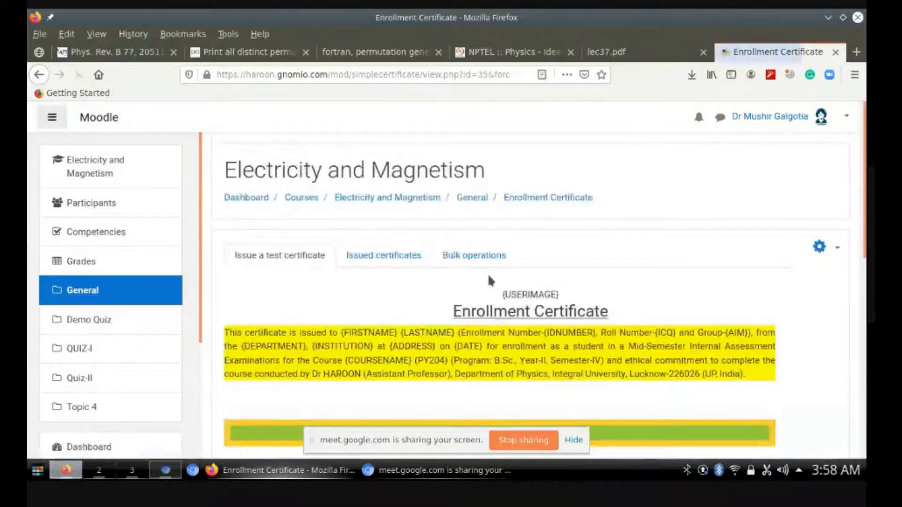
Step: Generate the test Enrollment Certificate and maximize the window it opens in
scroll(489, 281, "down", 10)
left_click(507, 294)
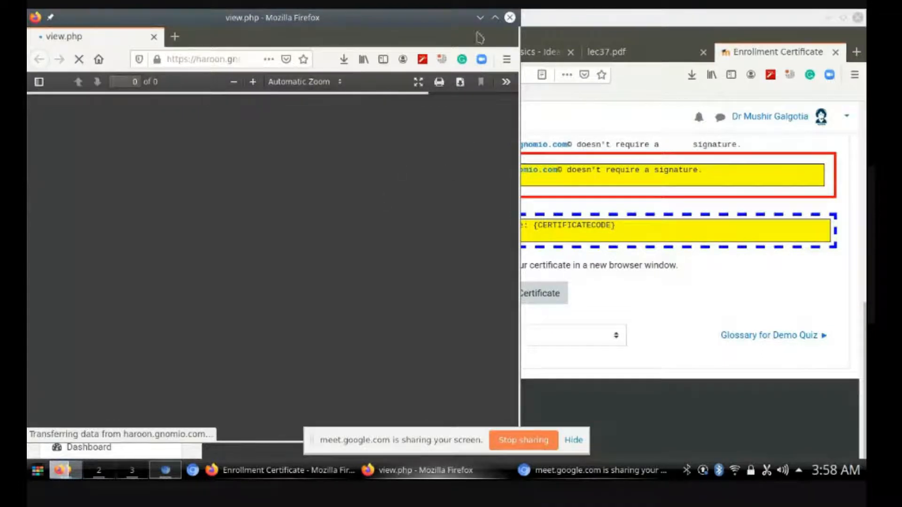
left_click(495, 17)
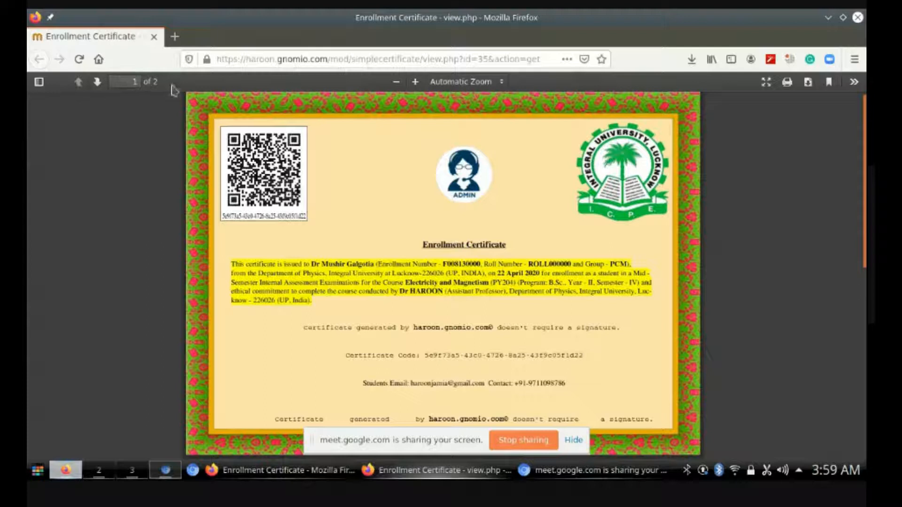
Step: Examine the front and back pages of the generated certificate PDF, and close its window
left_click(97, 85)
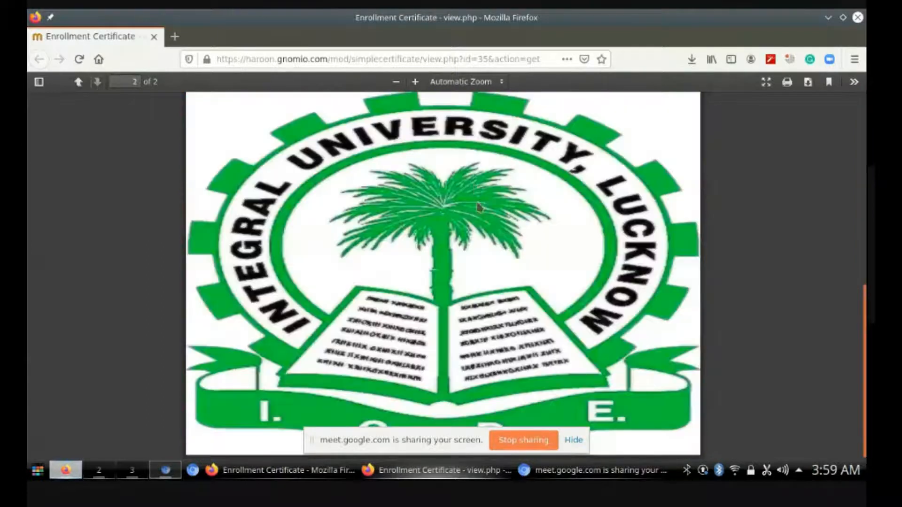
scroll(489, 223, "up", 2)
scroll(488, 223, "down", 2)
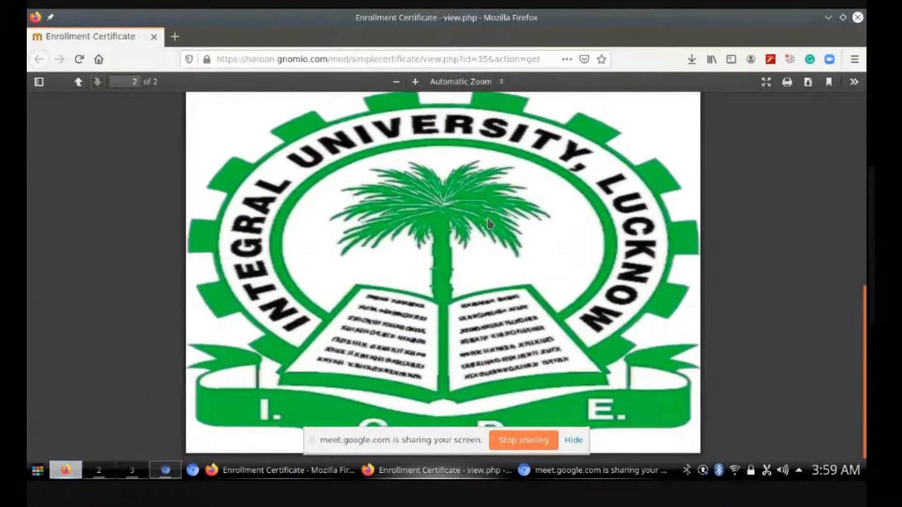
scroll(489, 223, "up", 4)
scroll(489, 223, "up", 7)
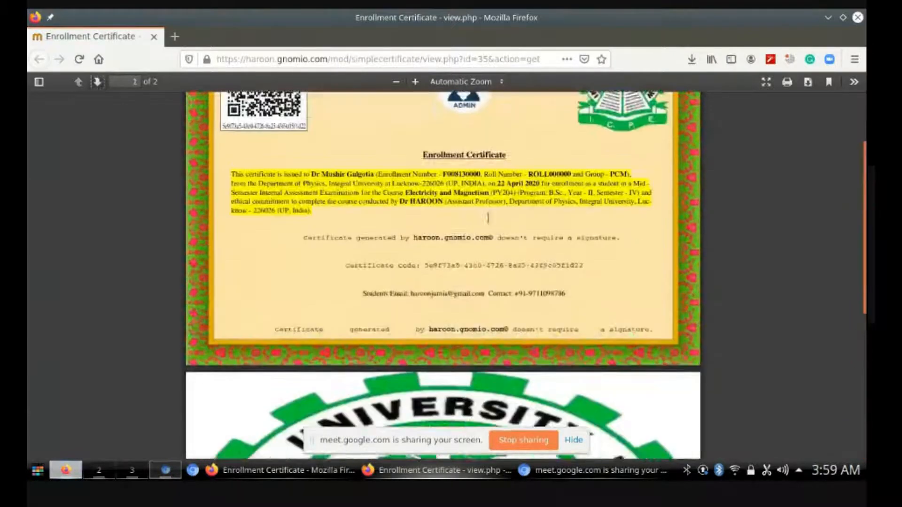
scroll(488, 223, "down", 6)
scroll(489, 223, "down", 6)
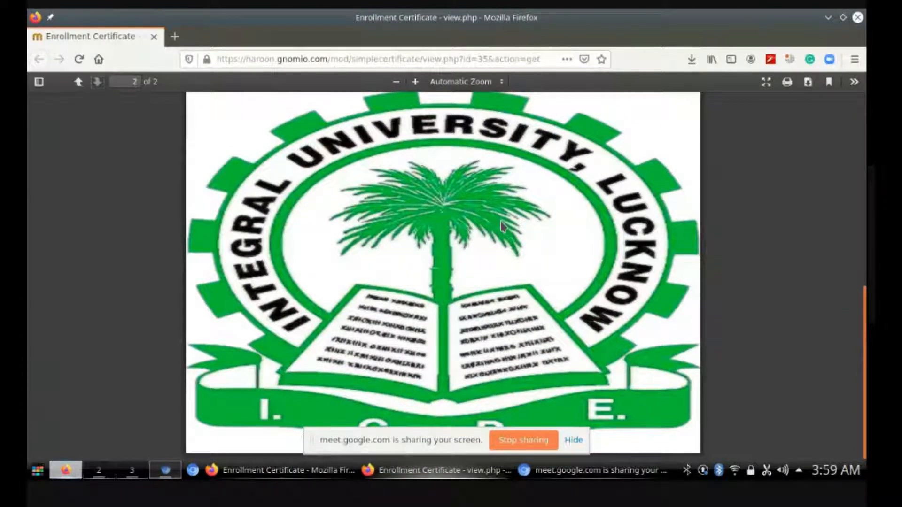
scroll(501, 225, "up", 15)
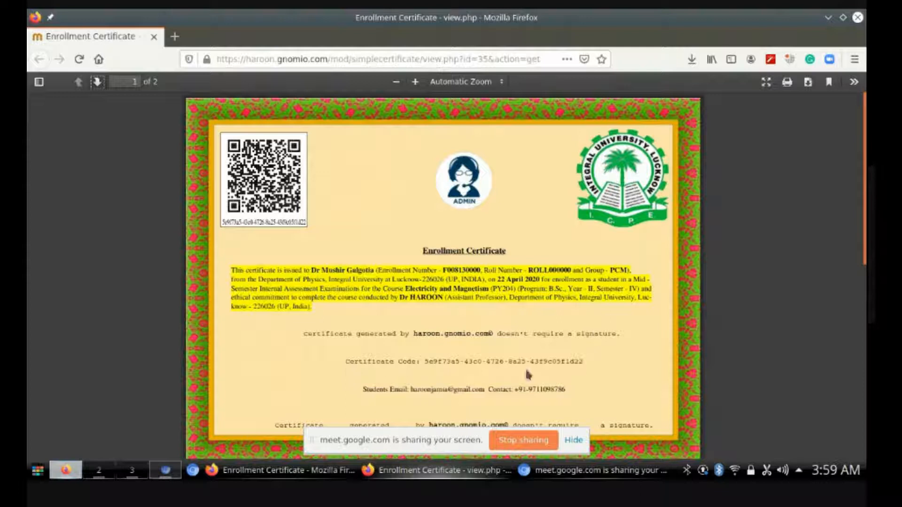
left_click(858, 19)
Step: Reopen the Enrollment Certificate's settings for editing and expand the Certificate Back page section
scroll(751, 229, "up", 6)
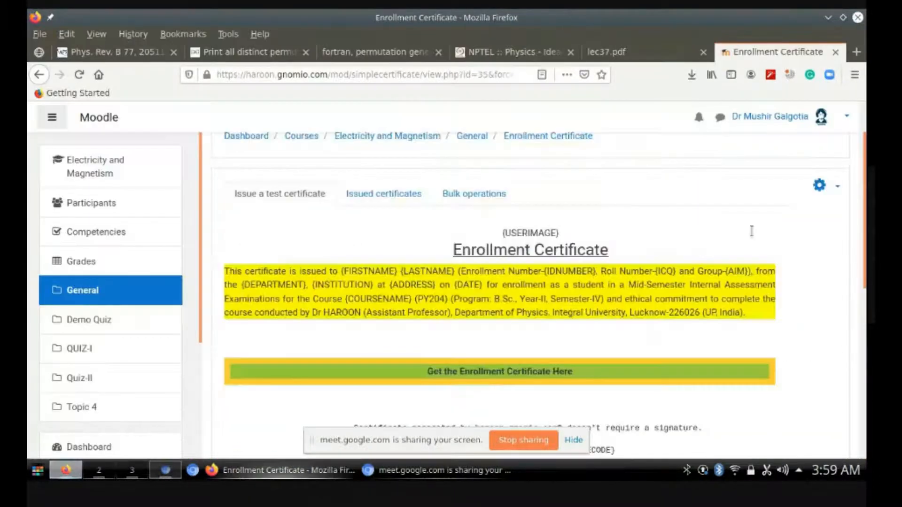
scroll(751, 231, "up", 1)
left_click(837, 220)
left_click(493, 227)
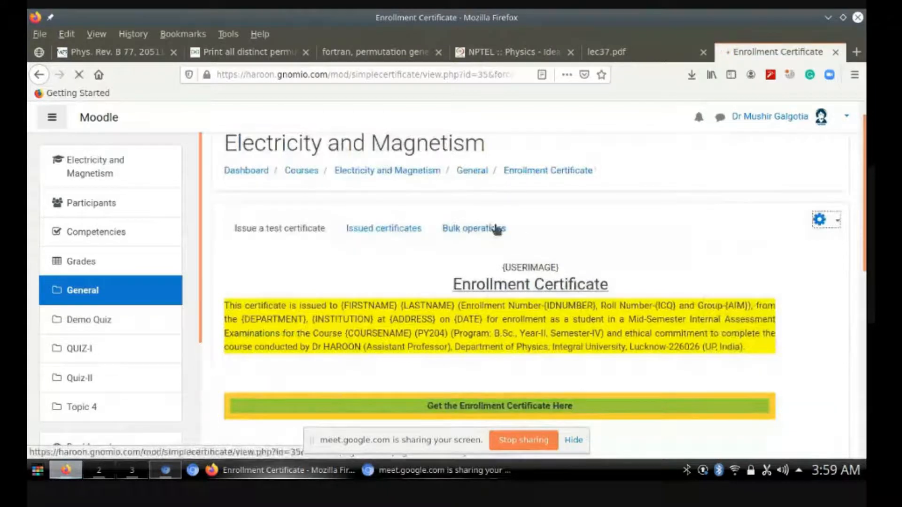
scroll(349, 247, "down", 5)
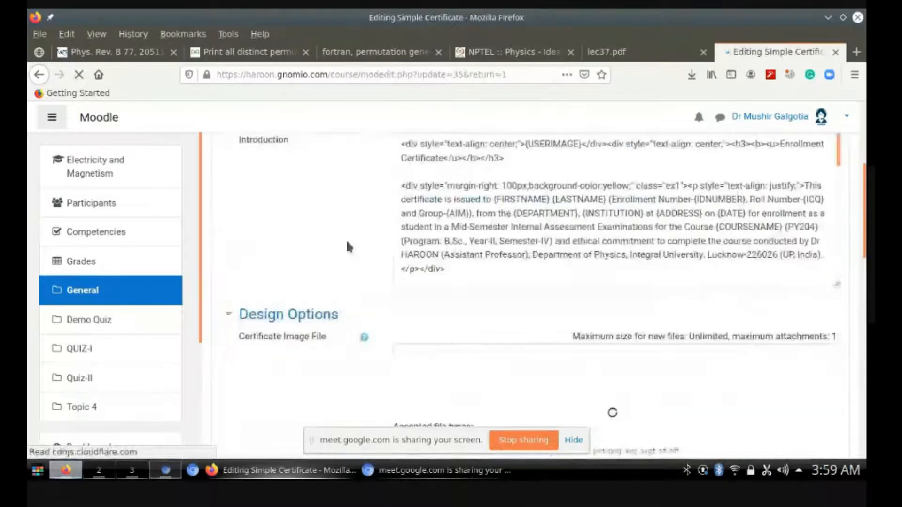
scroll(349, 248, "down", 10)
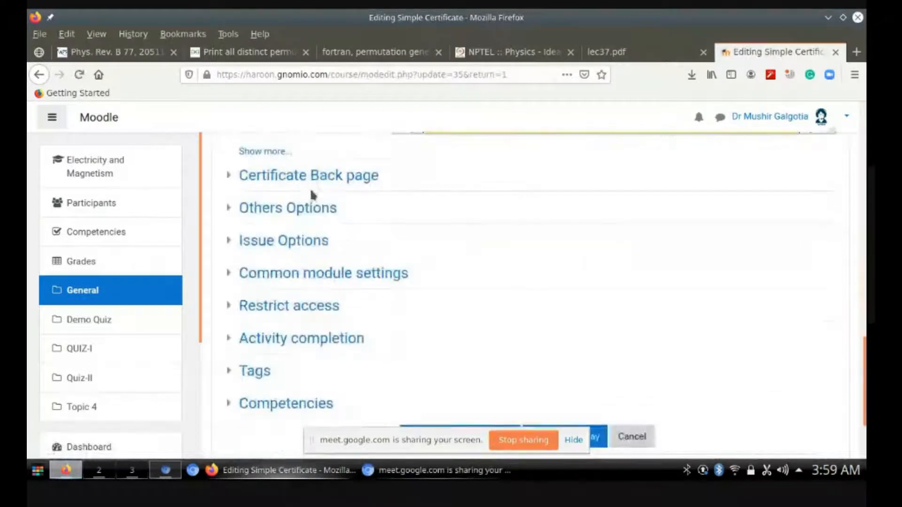
left_click(312, 178)
Step: Set Enable Certificate Back page to No, and look over the back image file and back text fields
left_click(425, 202)
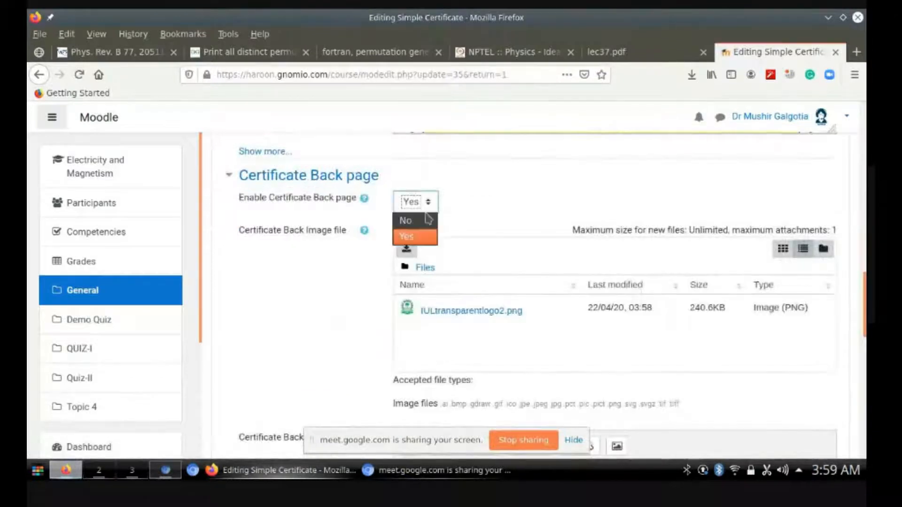
left_click(426, 218)
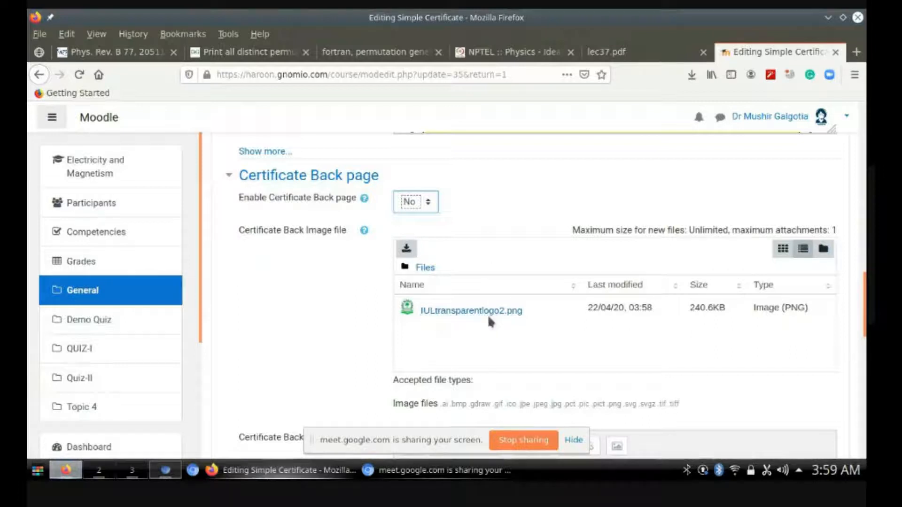
scroll(381, 288, "down", 3)
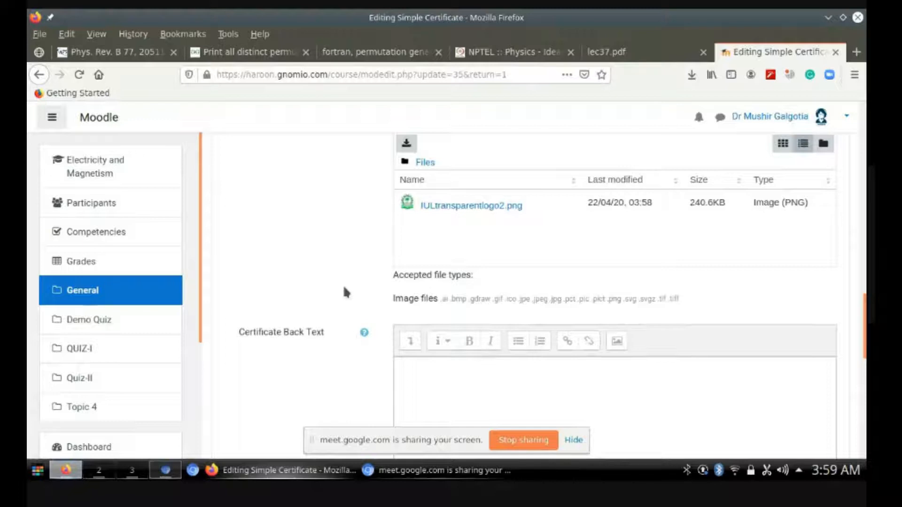
scroll(382, 295, "down", 2)
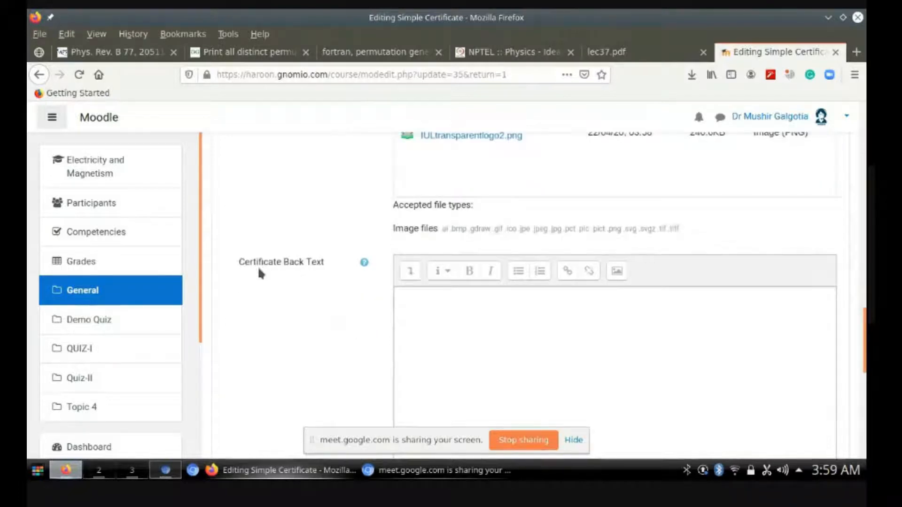
scroll(532, 331, "up", 8)
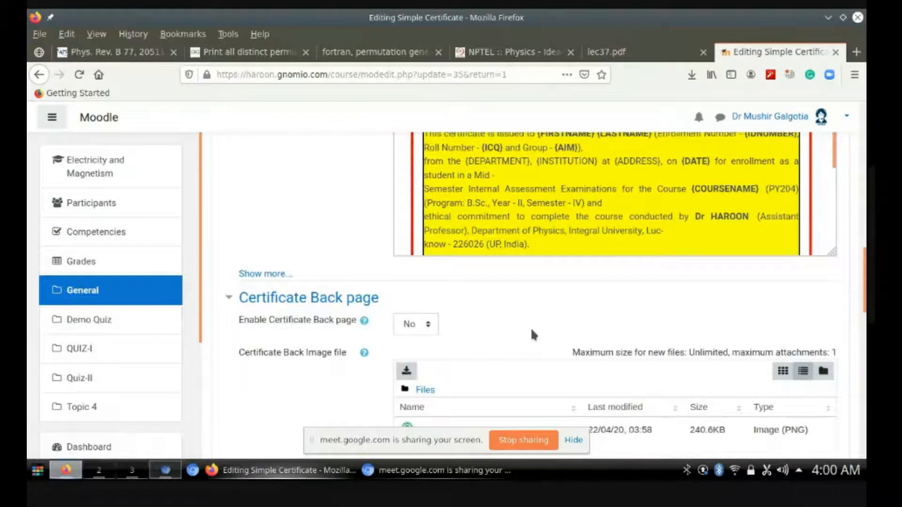
scroll(534, 335, "up", 4)
scroll(393, 323, "down", 12)
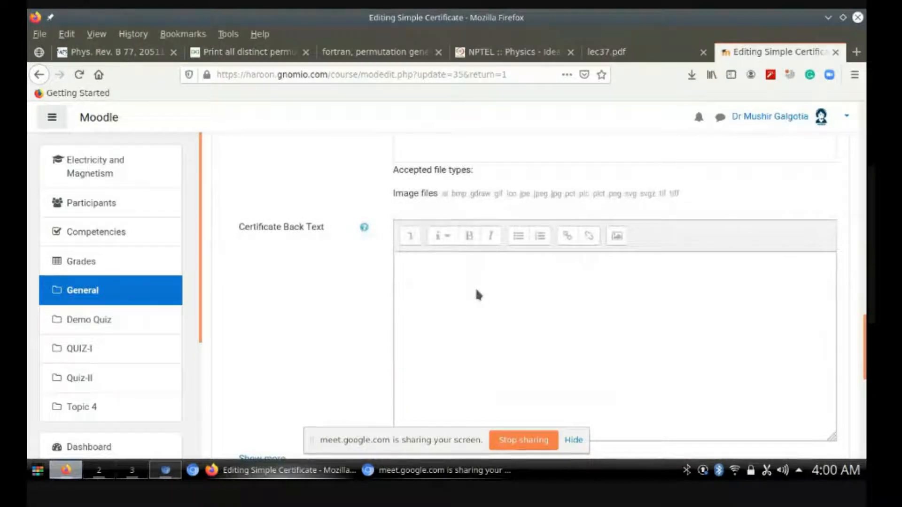
scroll(303, 240, "up", 5)
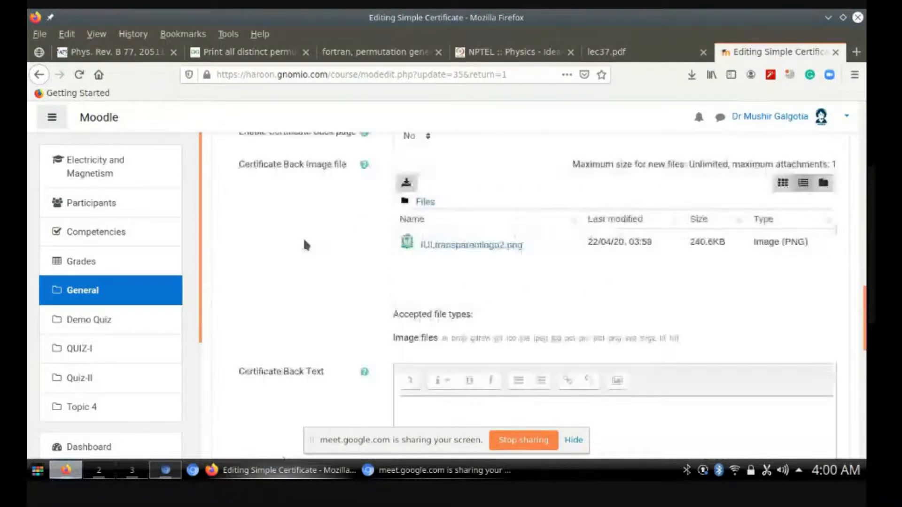
scroll(279, 234, "up", 3)
Step: Set Enable Certificate Back page to Yes and place the cursor in the Certificate Back Text editor
left_click(415, 307)
left_click(415, 342)
scroll(370, 343, "down", 7)
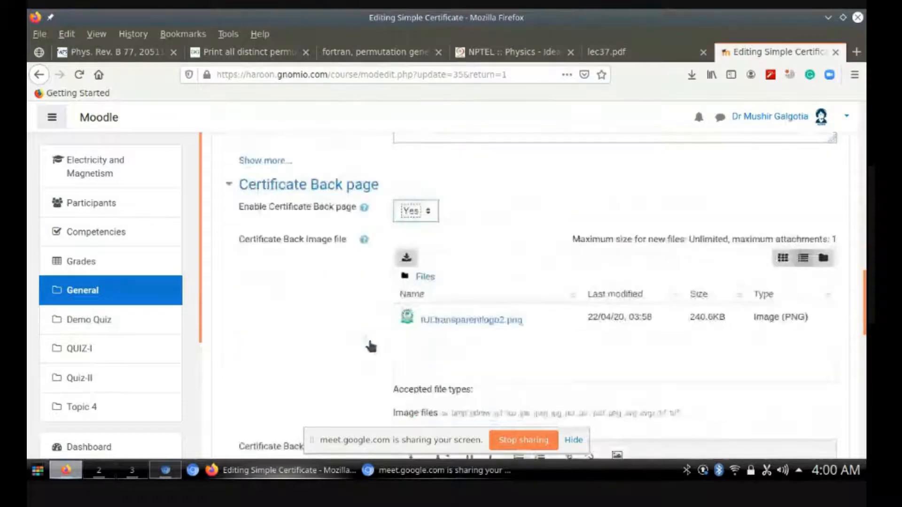
left_click(457, 283)
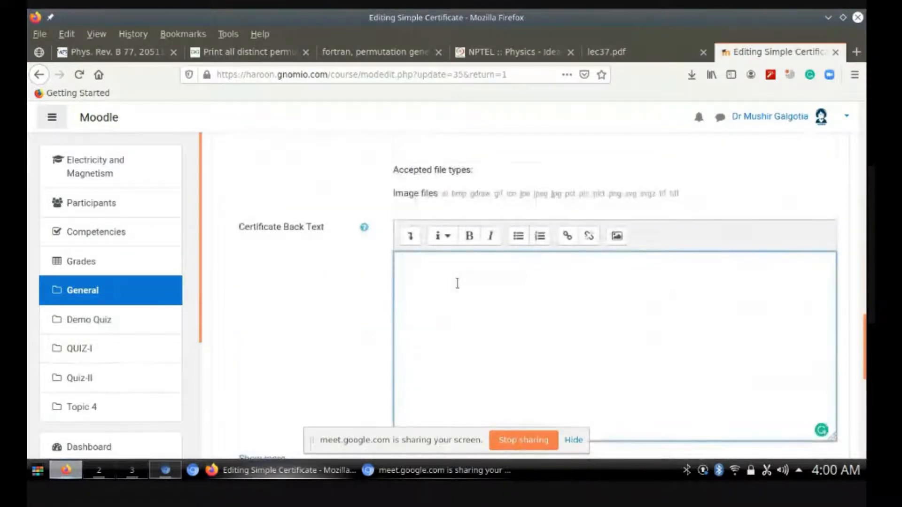
Step: Check the back image file and the hidden back text position settings, and collapse those extra settings
scroll(390, 260, "up", 8)
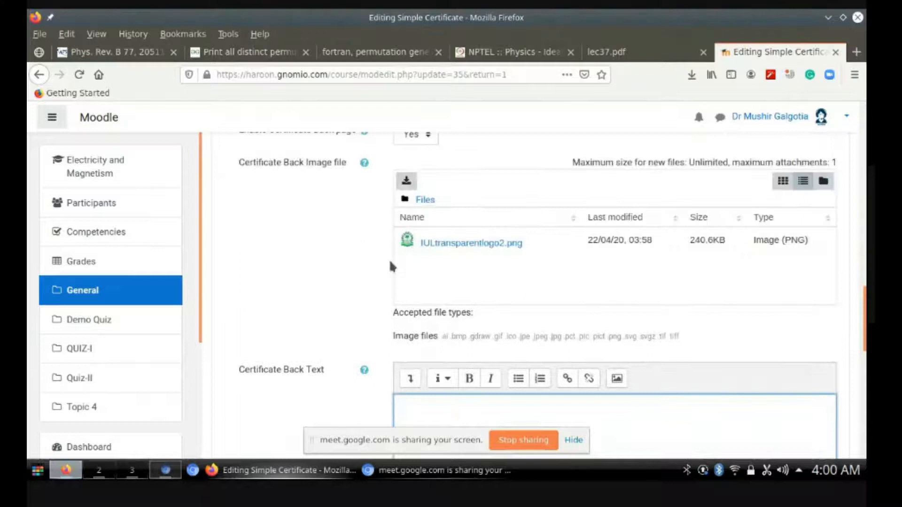
scroll(457, 366, "down", 9)
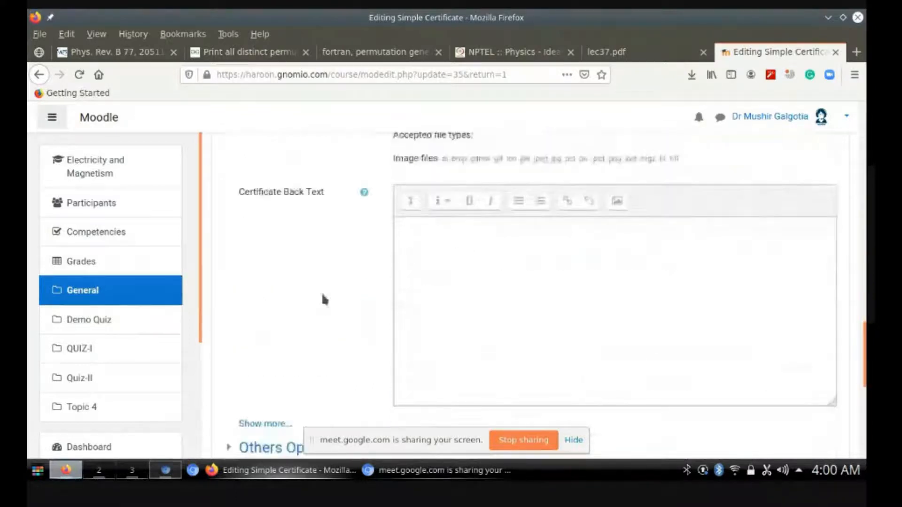
scroll(324, 296, "down", 4)
left_click(261, 213)
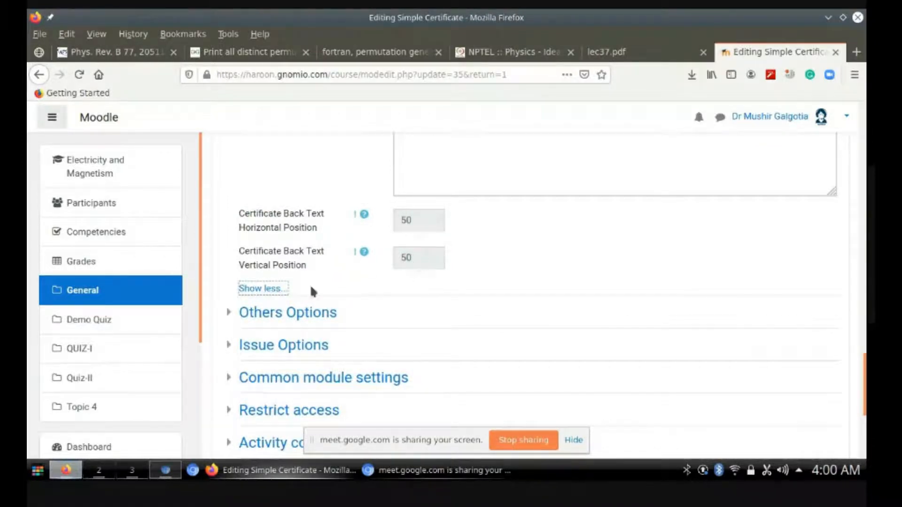
left_click(263, 291)
Step: Expand the Others Options section and check the Print Outcome choices, keeping it at No
scroll(319, 220, "down", 1)
left_click(294, 209)
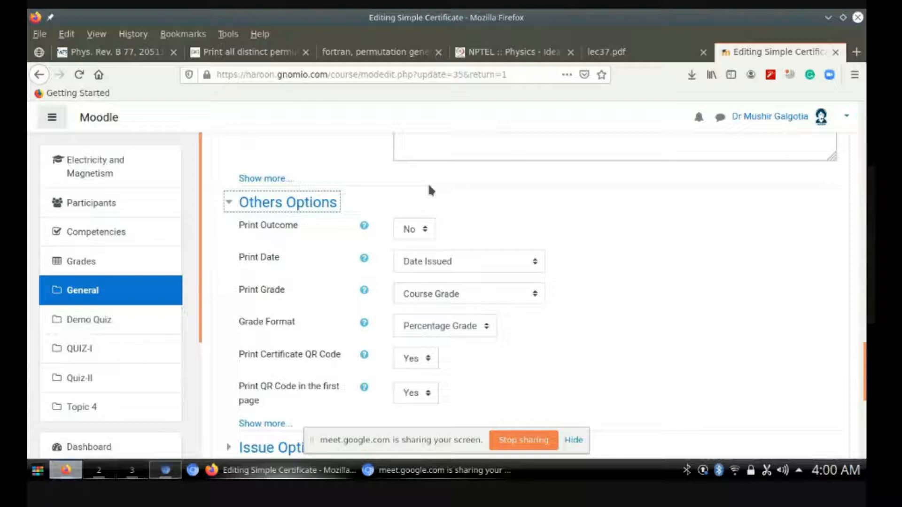
scroll(431, 190, "up", 2)
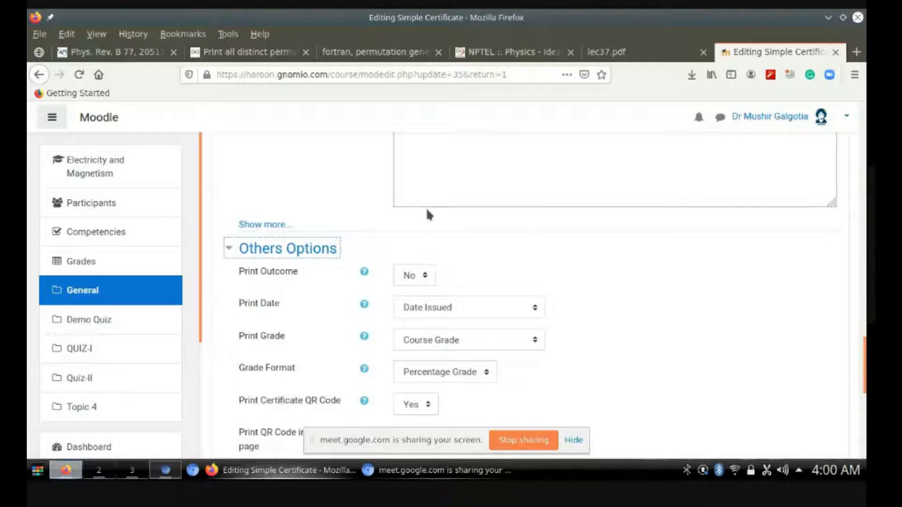
scroll(427, 212, "down", 2)
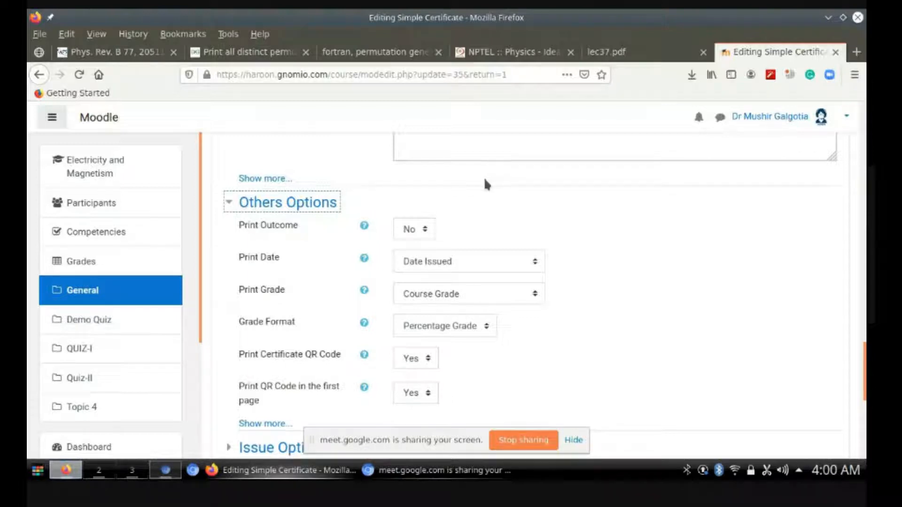
left_click(427, 228)
left_click(428, 230)
left_click(428, 230)
left_click(429, 233)
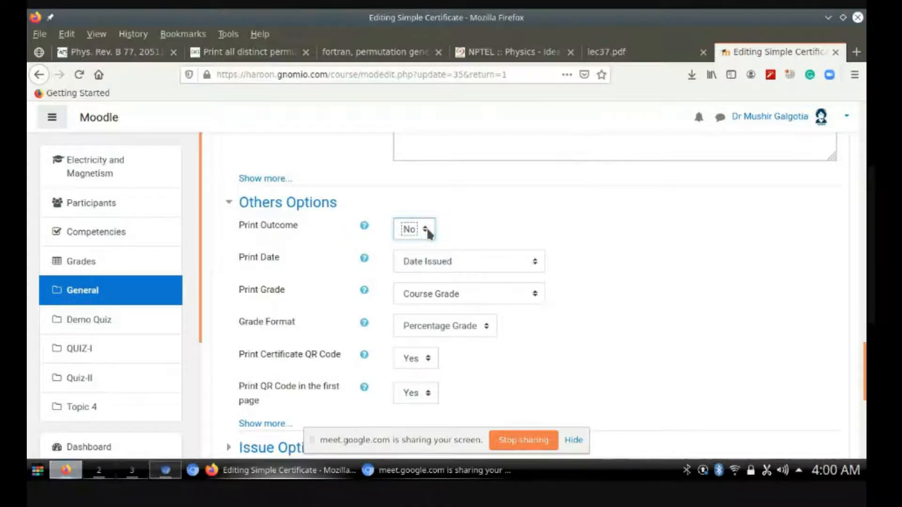
Step: Check the Print Date choices under Others Options, keeping Date Issued
scroll(125, 318, "down", 3)
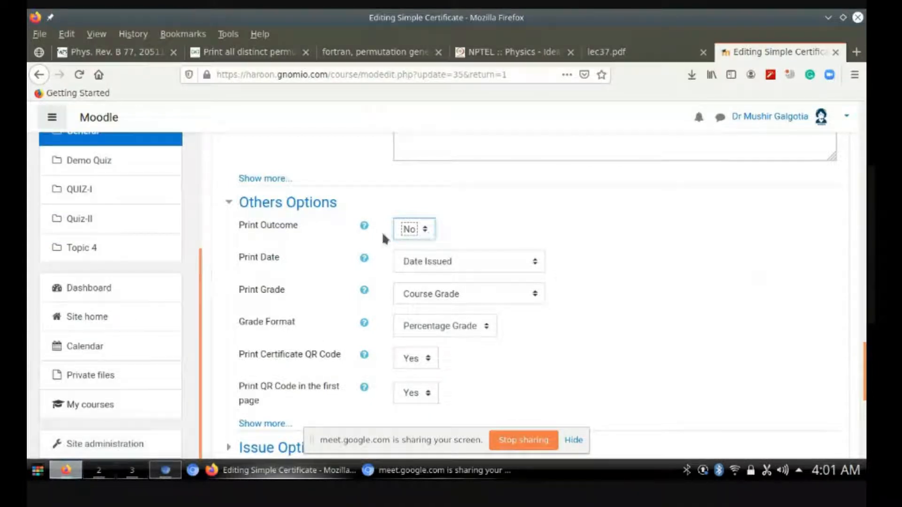
triple_click(282, 258)
left_click(534, 262)
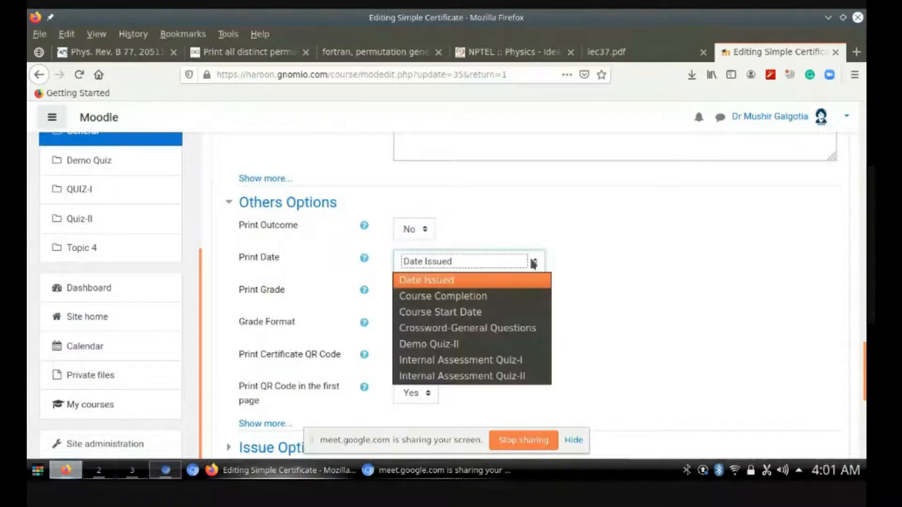
left_click(514, 285)
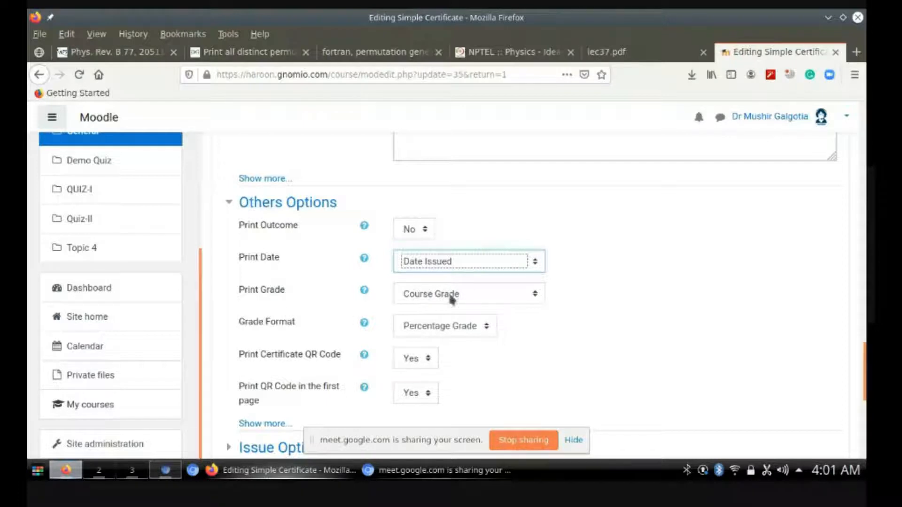
Step: Try Internal Assessment Quiz-I as the Print Grade source, and return the setting to Course Grade
left_click(534, 296)
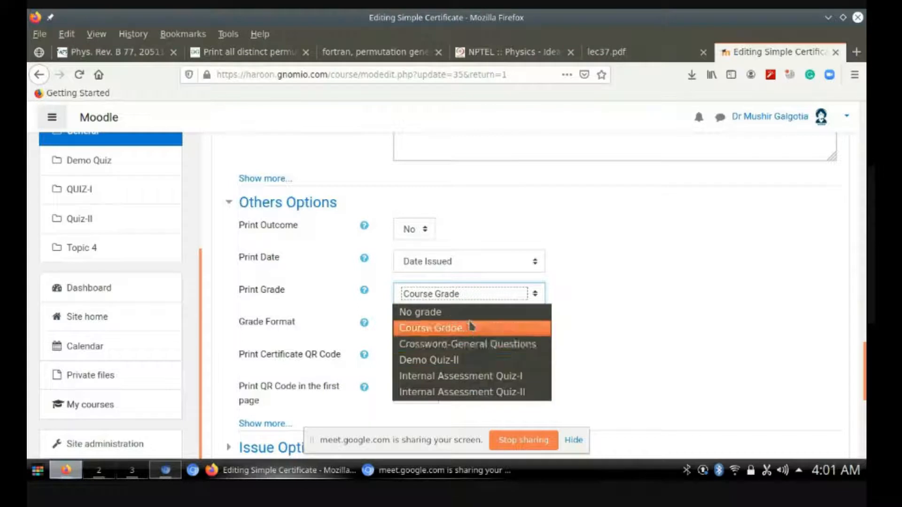
left_click(517, 376)
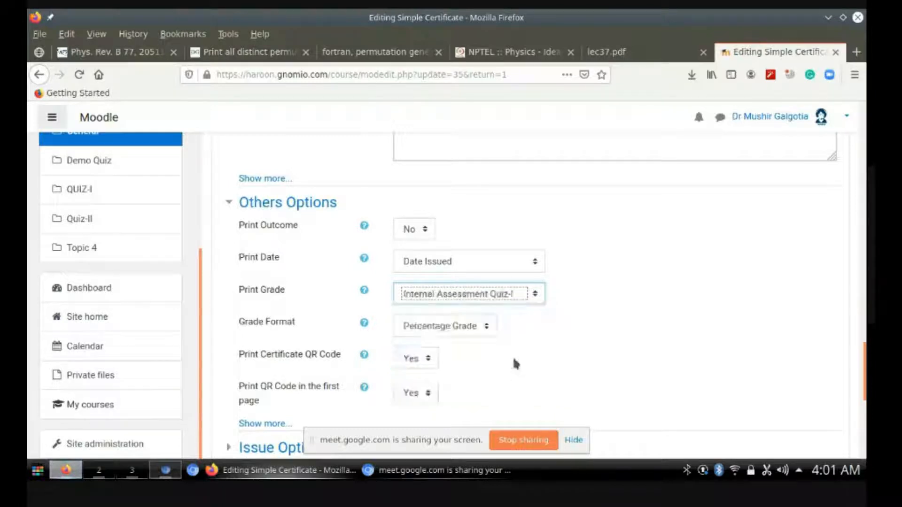
left_click(534, 297)
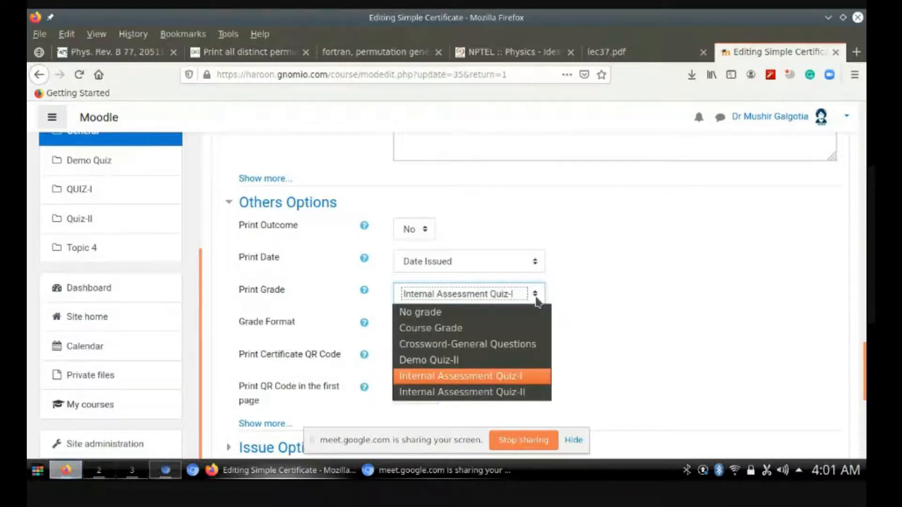
left_click(463, 329)
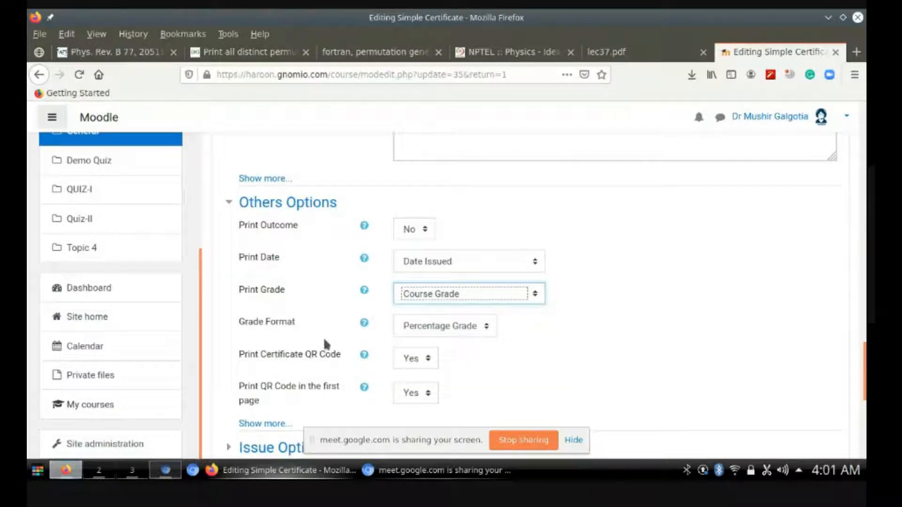
Step: Check the Grade Format choices, keeping Percentage Grade
left_click(444, 325)
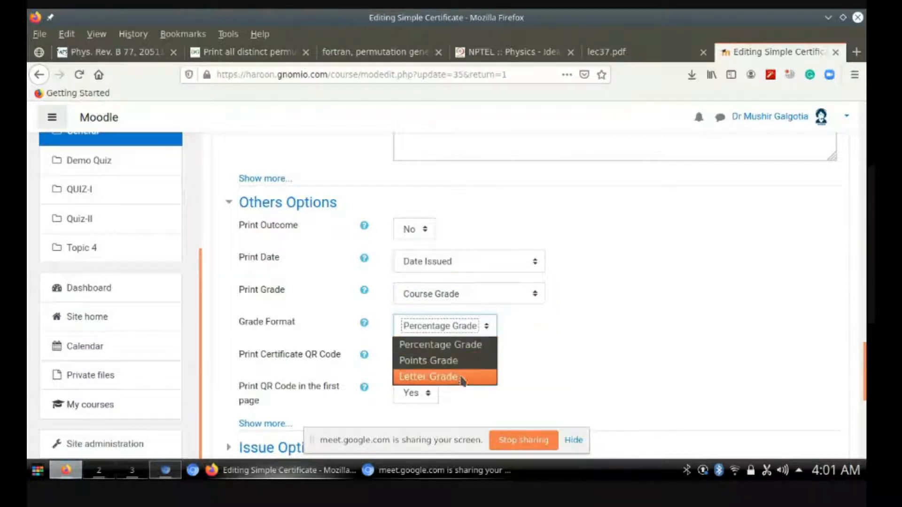
left_click(575, 325)
scroll(568, 324, "down", 3)
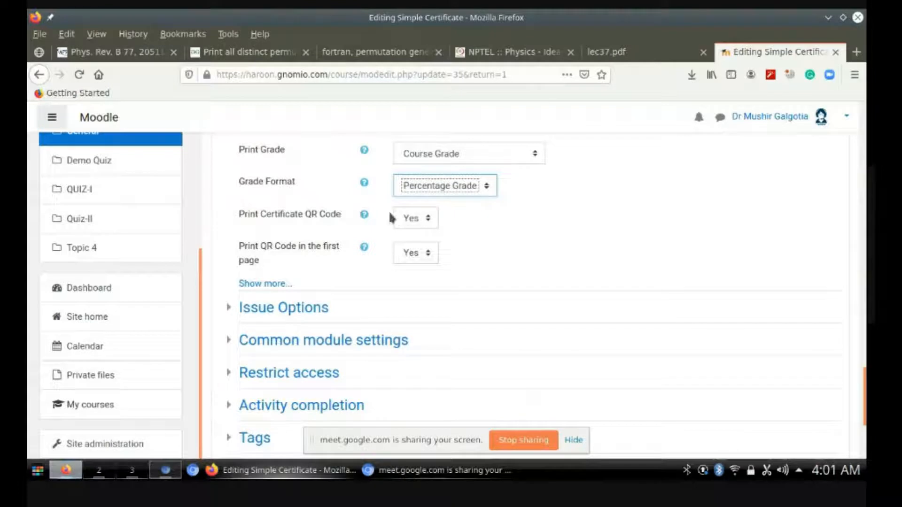
Step: Set Print Certificate QR Code to No, and save and display the certificate activity
left_click(426, 219)
left_click(425, 237)
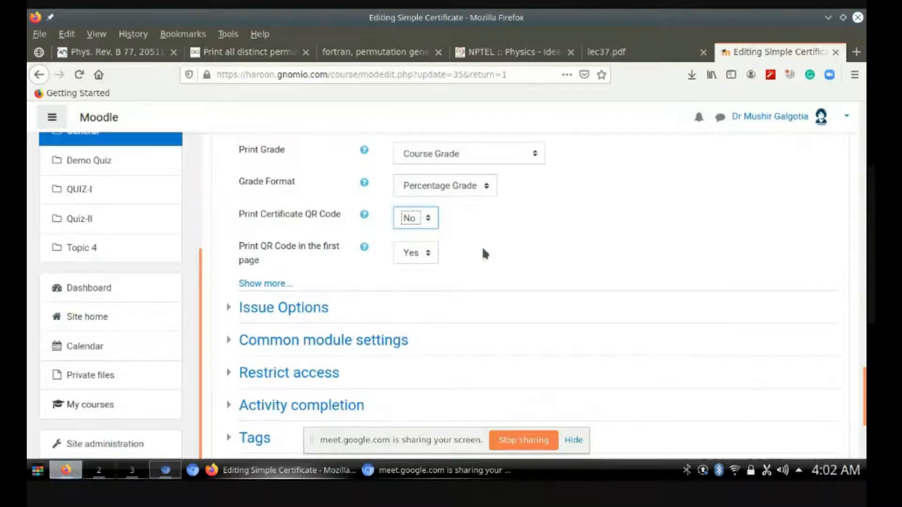
scroll(530, 280, "down", 5)
left_click(559, 331)
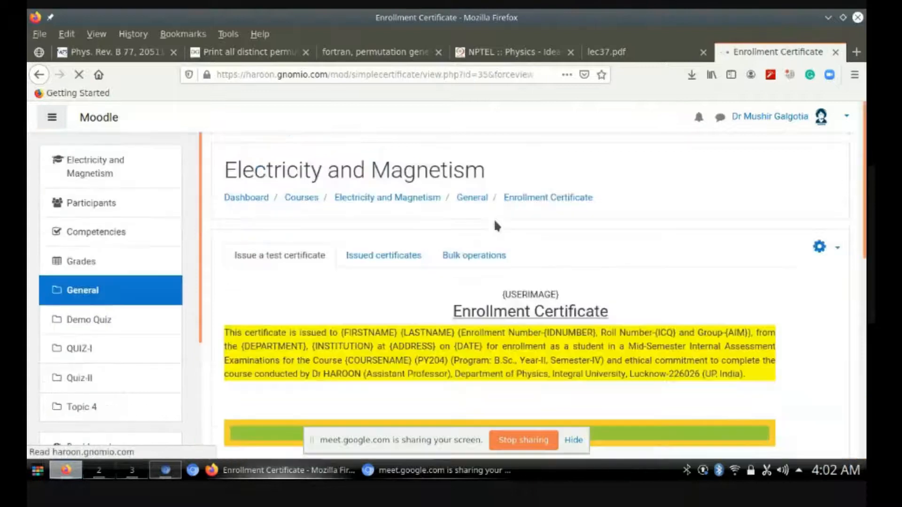
Step: Generate a test certificate, check whether it carries a QR code, and close its window
scroll(493, 225, "down", 10)
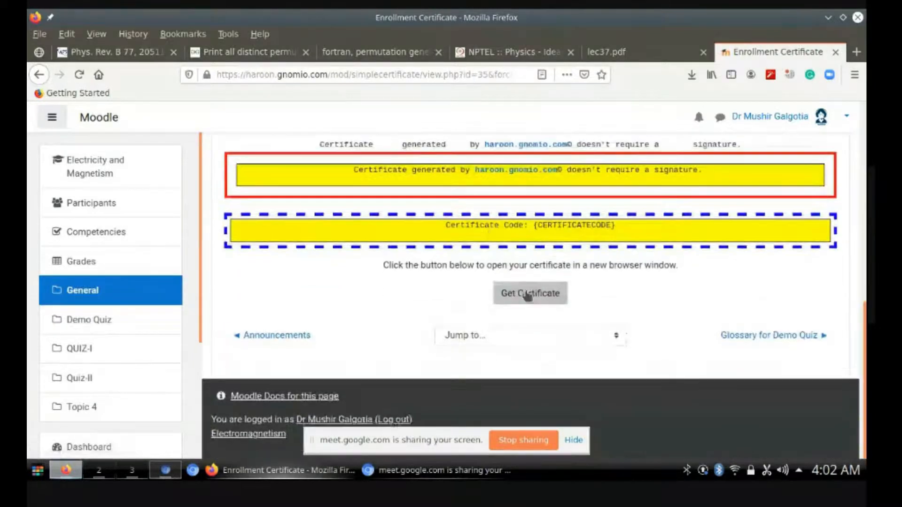
left_click(528, 295)
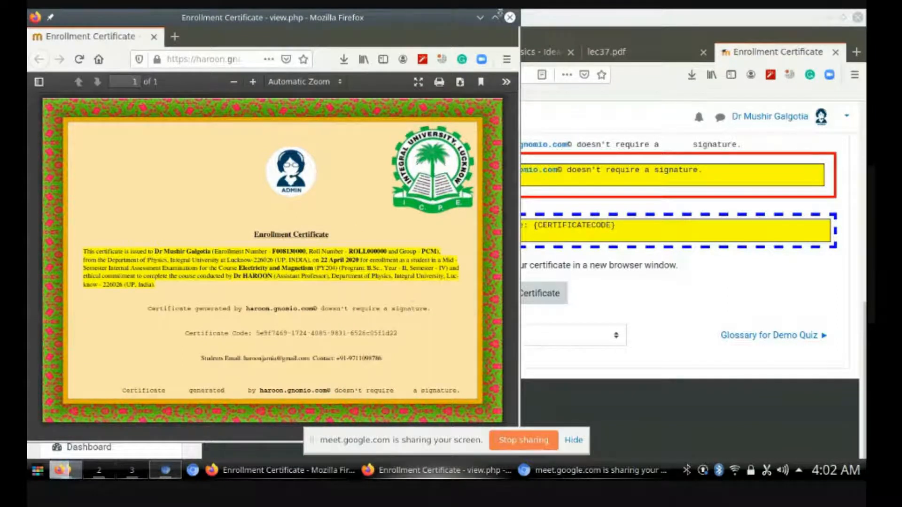
left_click(509, 16)
Step: Reopen the edit settings of the Enrollment Certificate activity
scroll(539, 167, "up", 3)
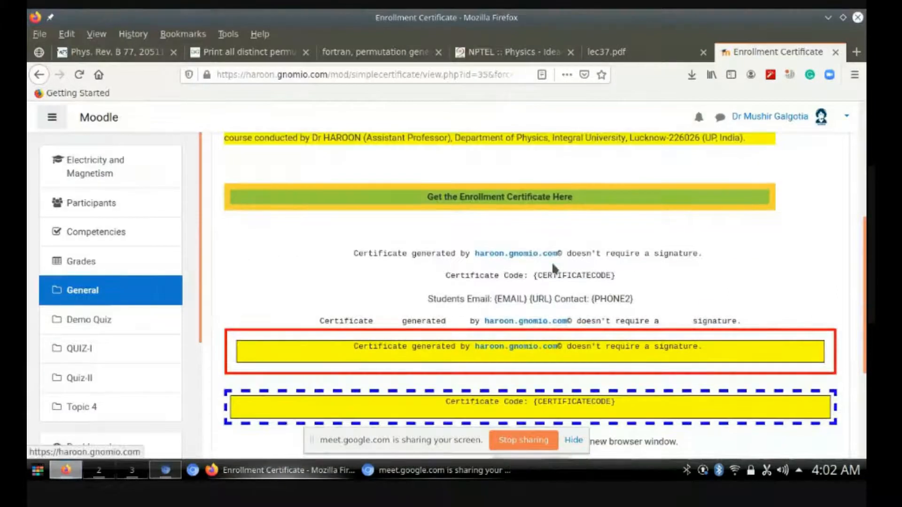
scroll(551, 266, "up", 5)
left_click(822, 224)
left_click(749, 242)
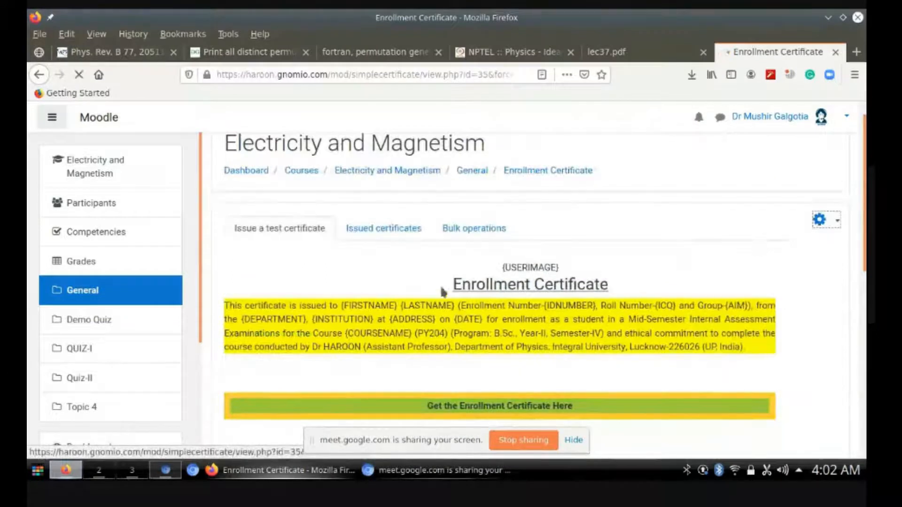
Step: Expand Others Options and Issue Options, and set Print Certificate QR Code to Yes
scroll(438, 295, "down", 10)
scroll(365, 284, "down", 5)
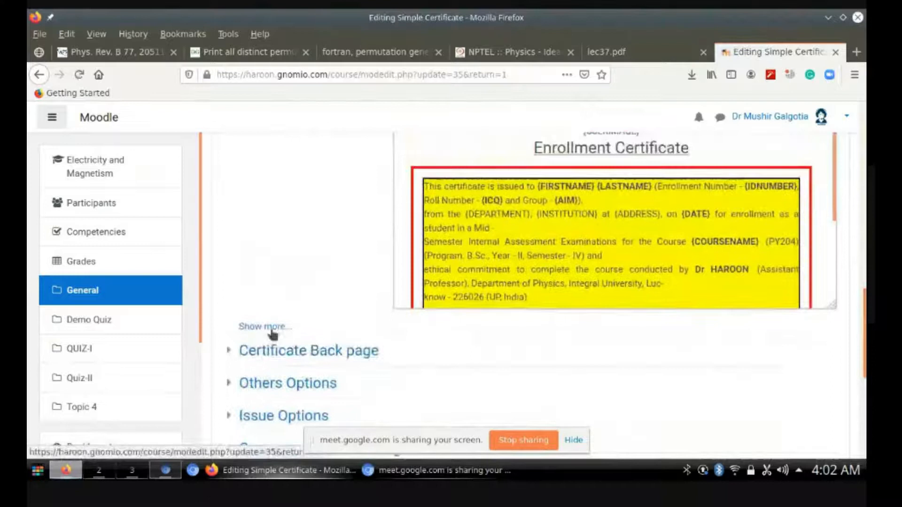
left_click(287, 383)
scroll(418, 235, "down", 4)
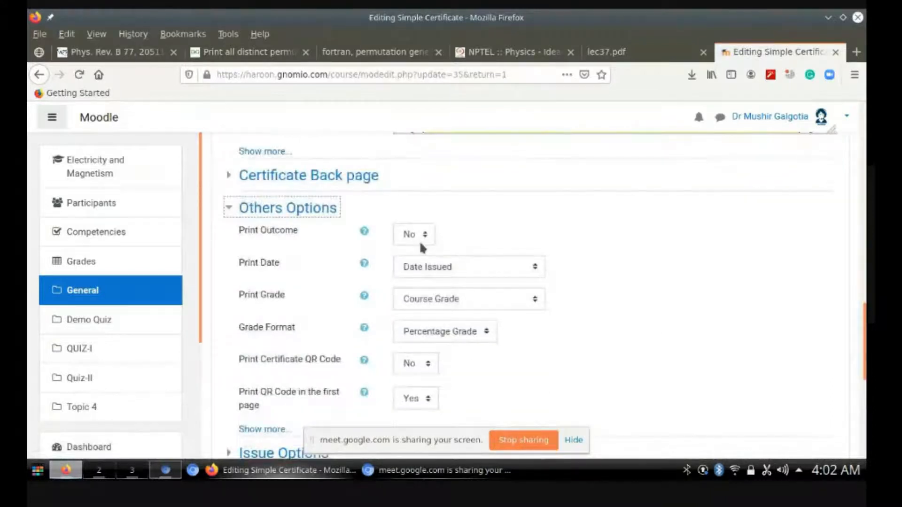
scroll(423, 240, "down", 5)
left_click(318, 249)
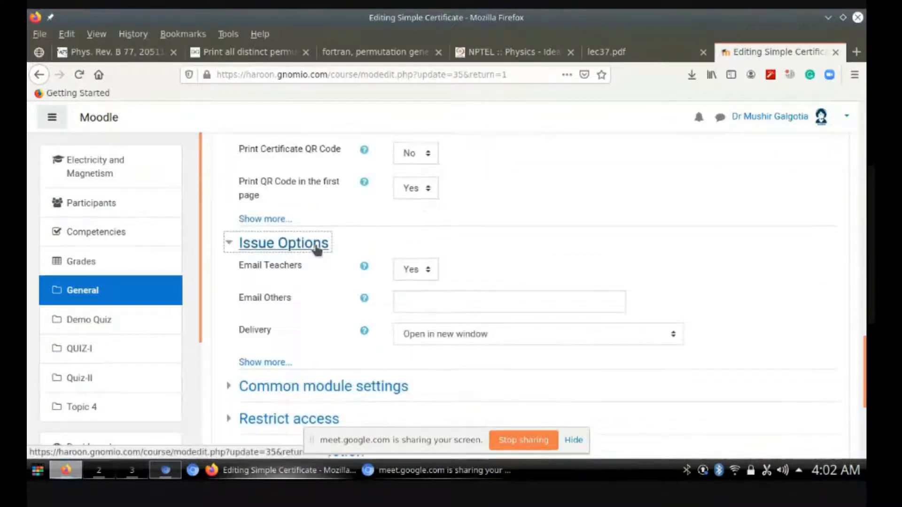
scroll(318, 247, "up", 3)
left_click(427, 295)
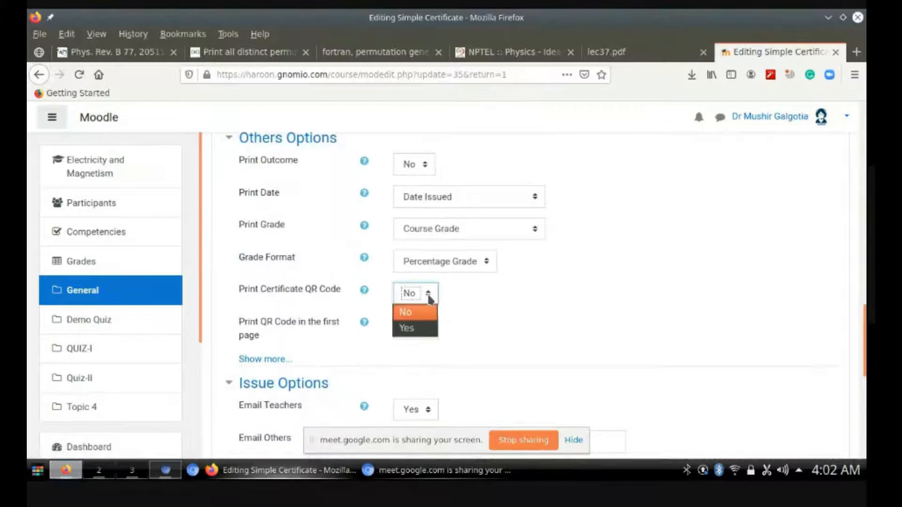
left_click(421, 328)
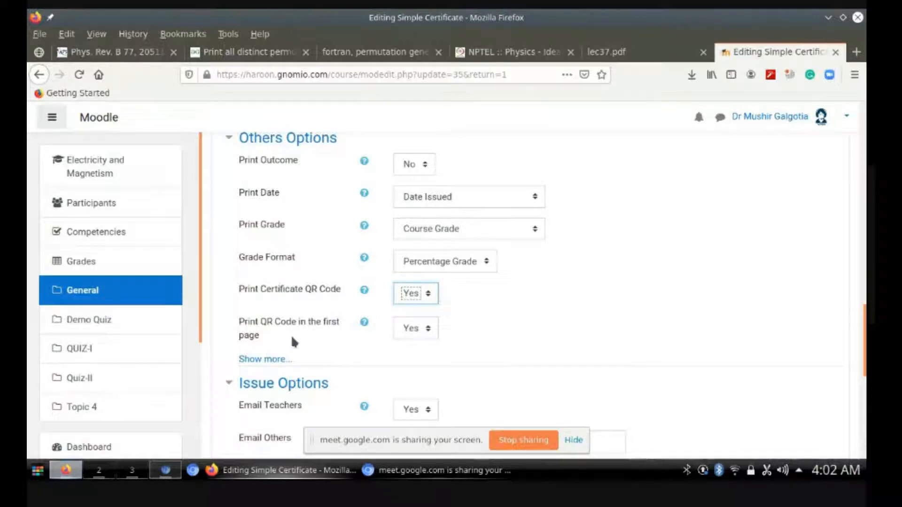
Step: Set Print QR Code in the first page to No, and save and display the activity
left_click(429, 327)
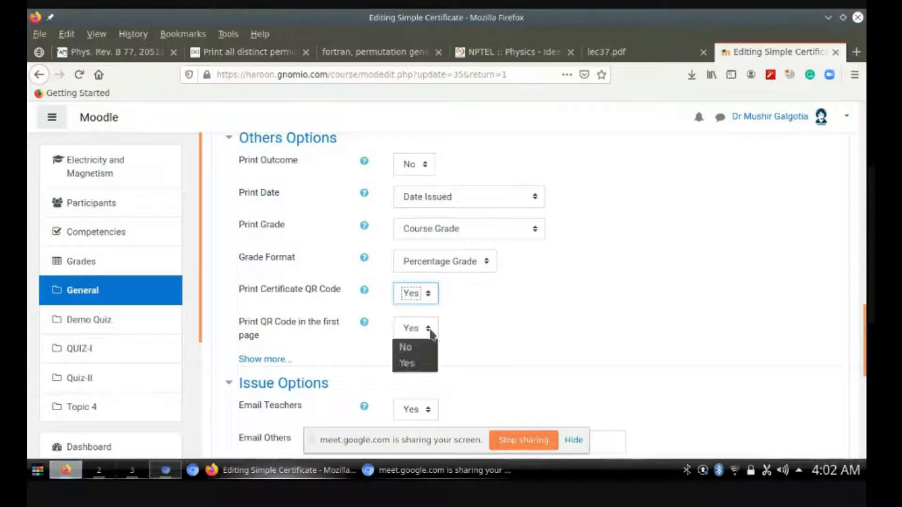
left_click(424, 345)
scroll(479, 325, "down", 5)
scroll(484, 324, "down", 3)
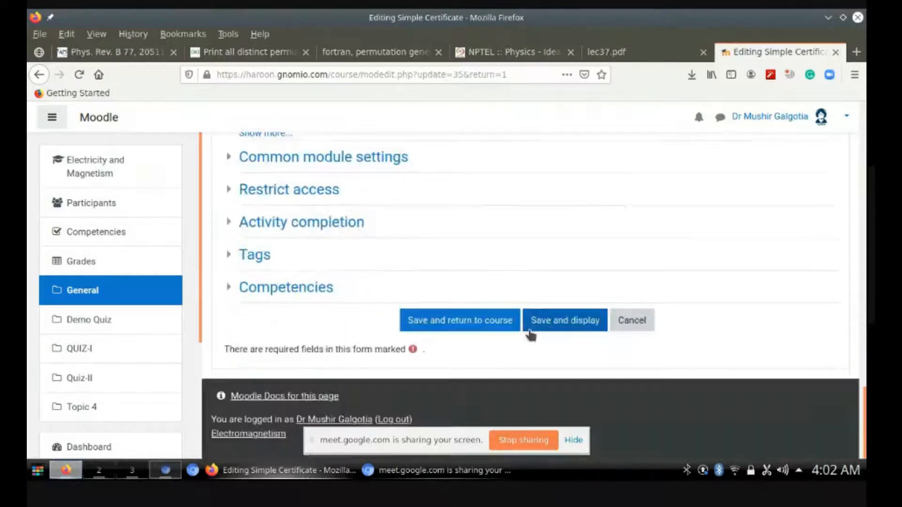
left_click(539, 323)
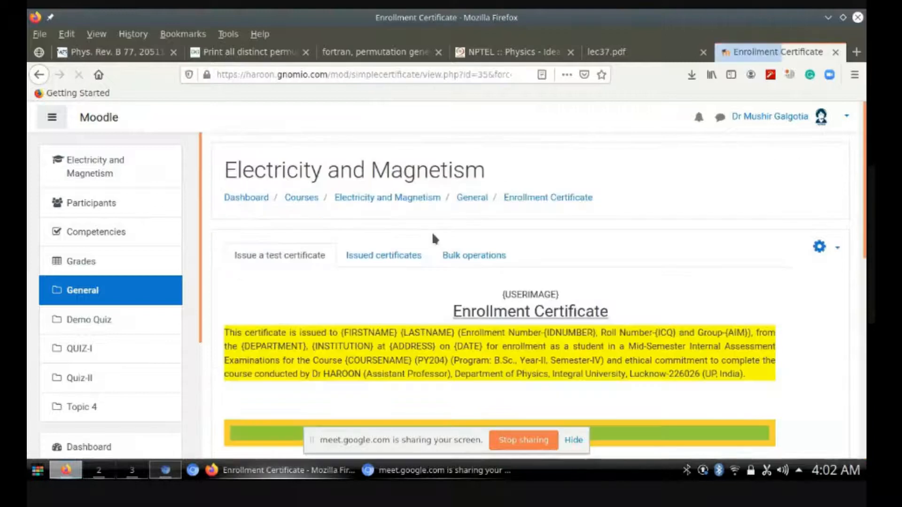
Step: Generate a test certificate in a maximized window, check on which page the QR code is placed, and close it
scroll(432, 231, "down", 10)
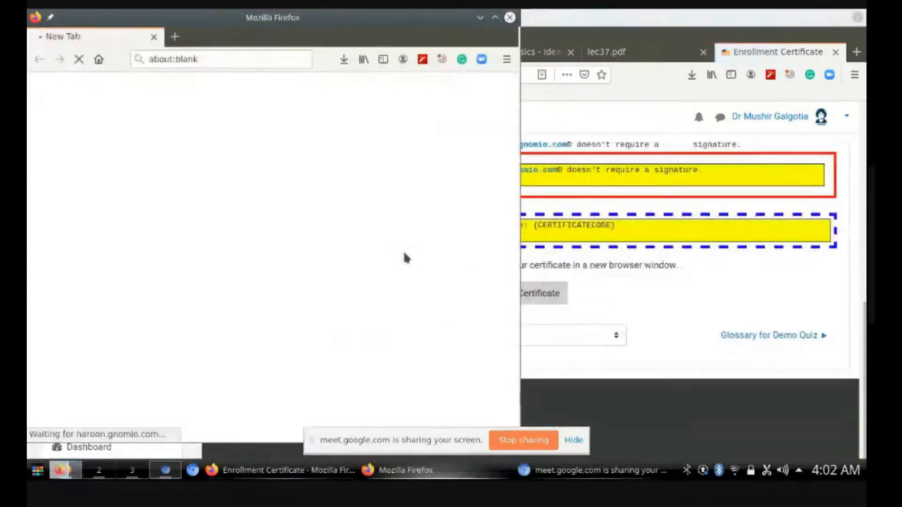
left_click(494, 19)
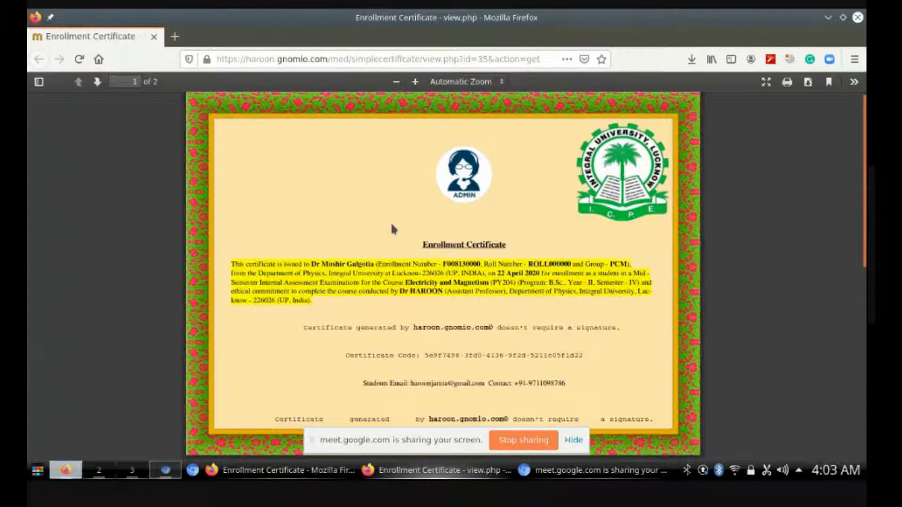
scroll(390, 225, "down", 5)
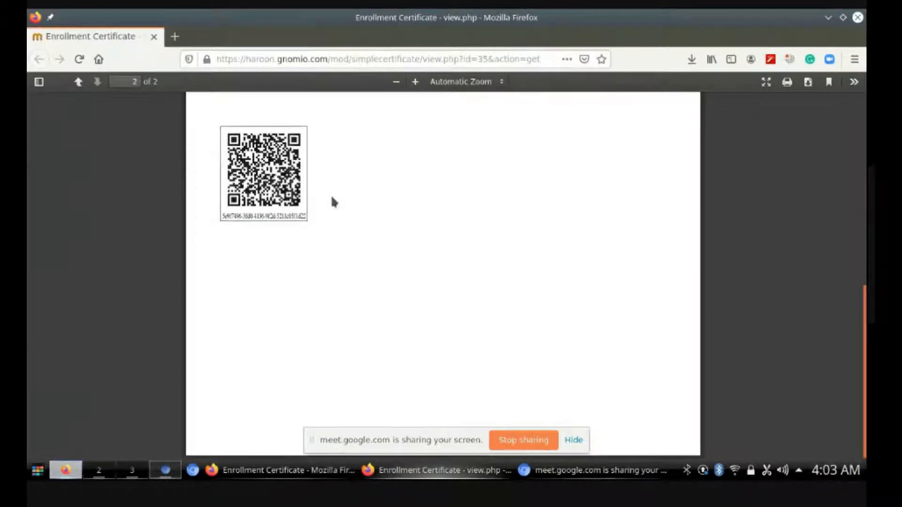
scroll(331, 200, "up", 1)
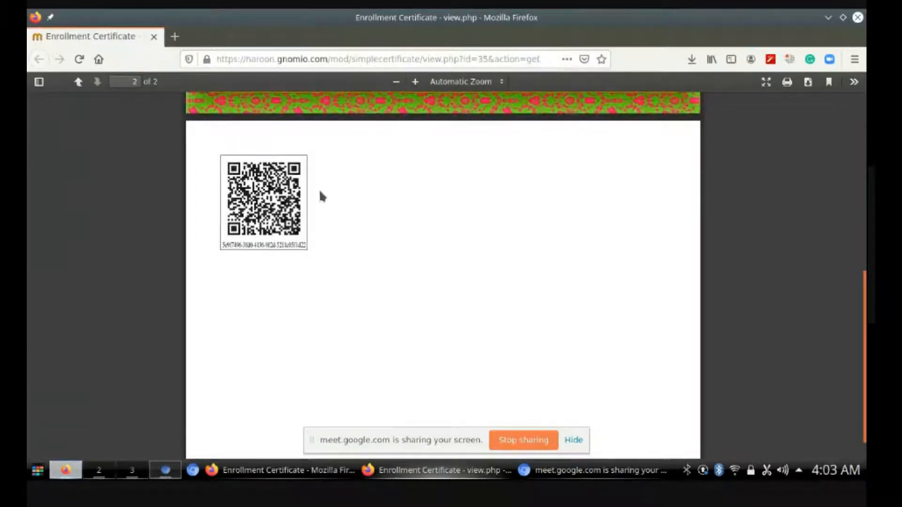
scroll(328, 207, "up", 8)
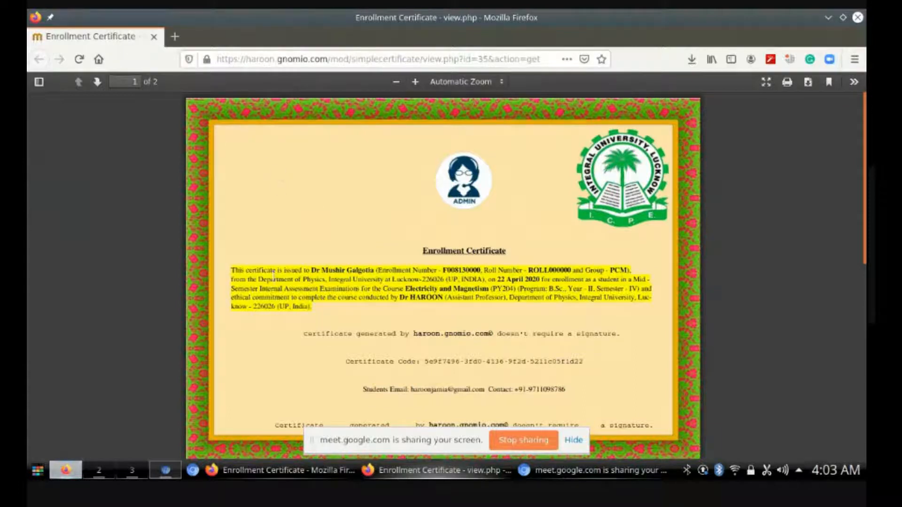
scroll(270, 287, "down", 5)
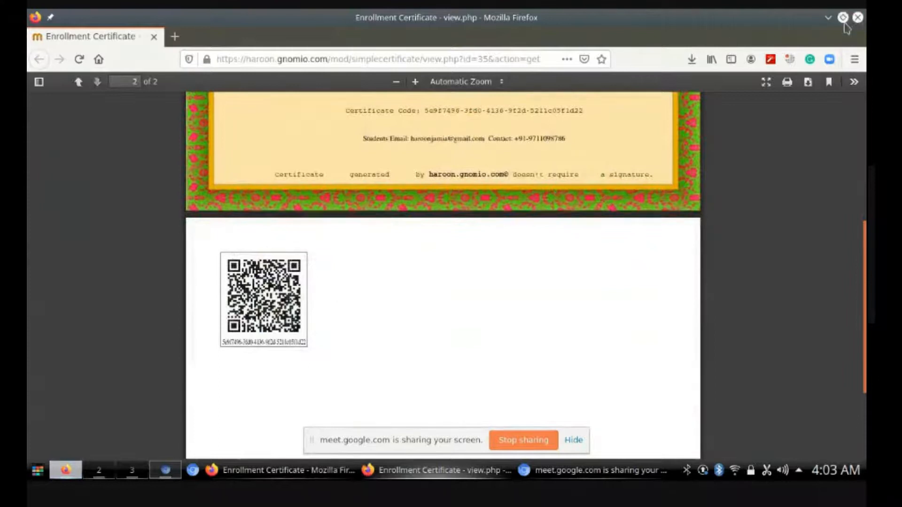
left_click(858, 17)
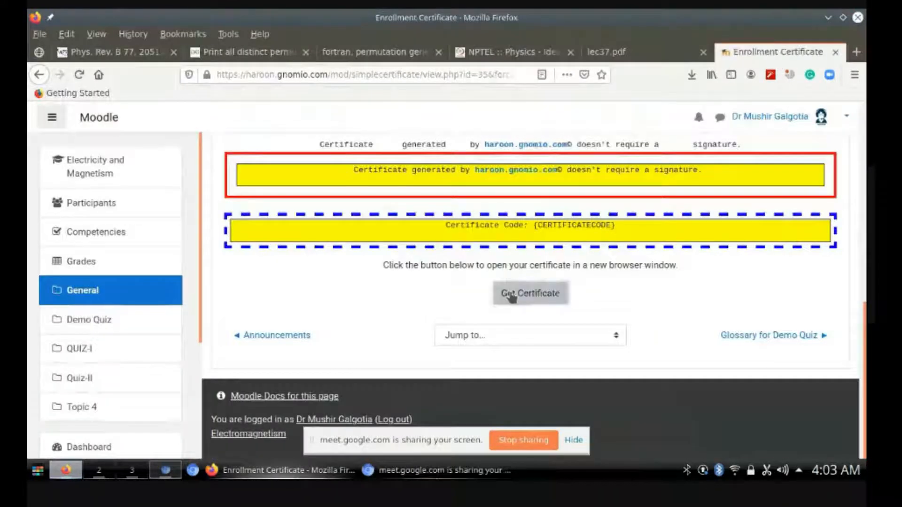
Step: Return to the edit settings of the Enrollment Certificate activity
scroll(763, 291, "up", 10)
left_click(832, 247)
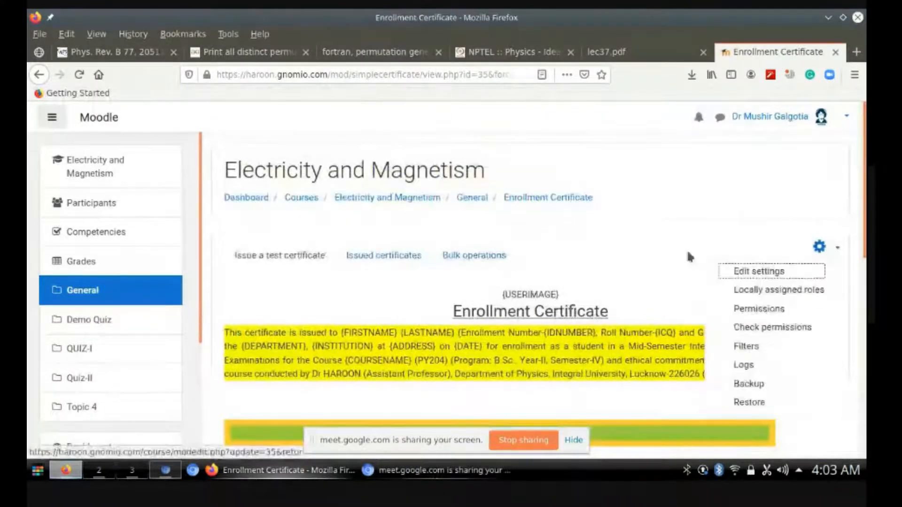
left_click(754, 278)
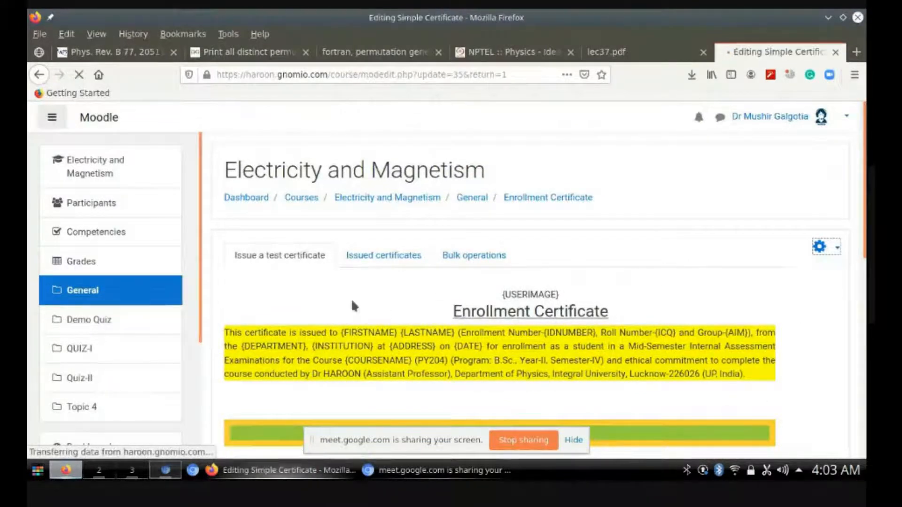
Step: Expand Others Options and set Print QR Code in the first page to Yes
scroll(354, 304, "down", 12)
scroll(355, 303, "down", 3)
scroll(329, 291, "up", 1)
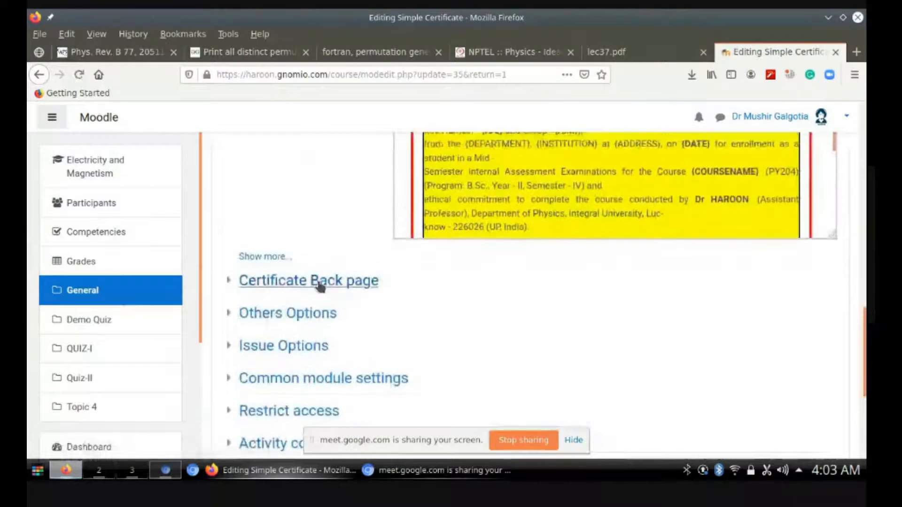
left_click(304, 323)
scroll(430, 307, "down", 4)
left_click(431, 295)
left_click(418, 330)
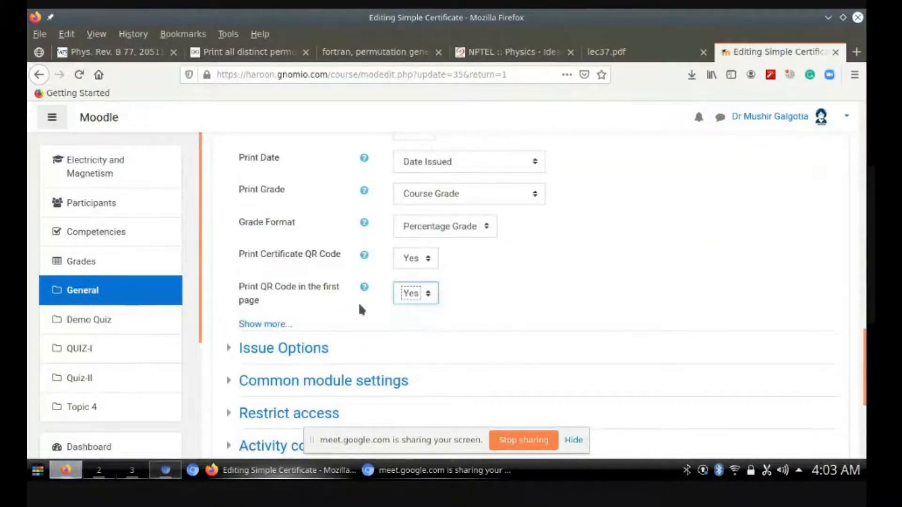
Step: Reveal the additional Others Options settings and check the certificate QR code's horizontal and vertical positions
scroll(358, 301, "down", 3)
left_click(277, 255)
scroll(275, 254, "down", 3)
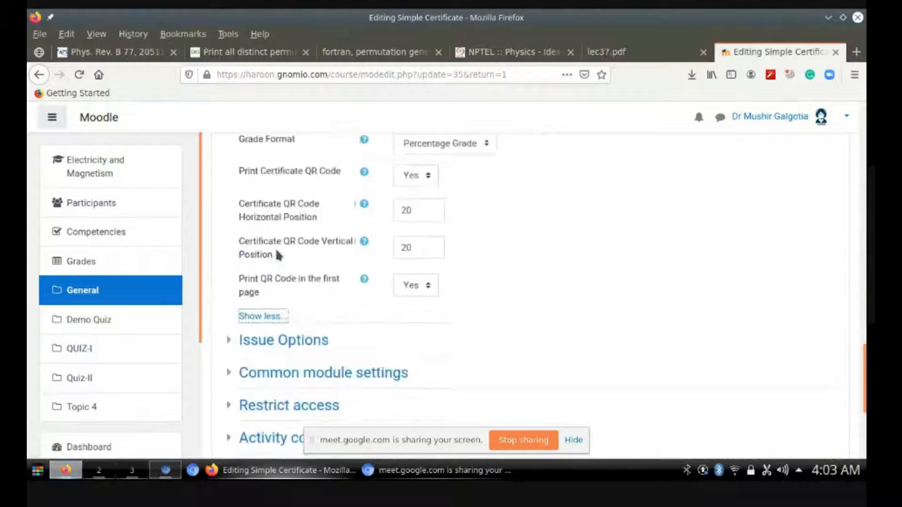
Step: Inspect the certificate QR code's horizontal and vertical position values and read the help for the vertical position
double_click(411, 184)
double_click(415, 223)
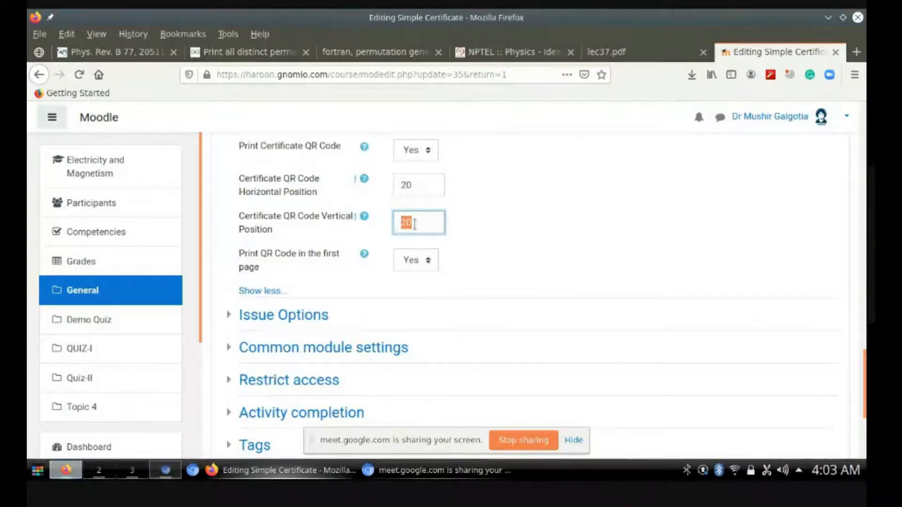
left_click(415, 186)
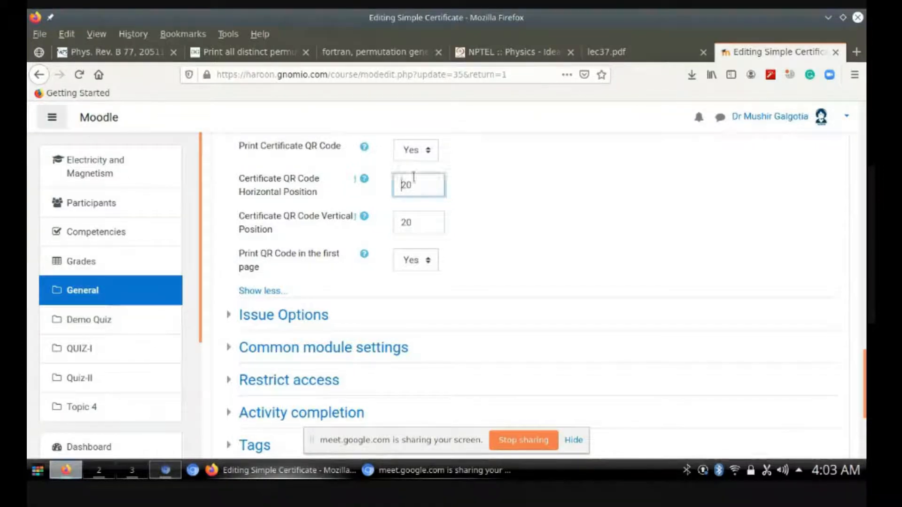
left_click(416, 218)
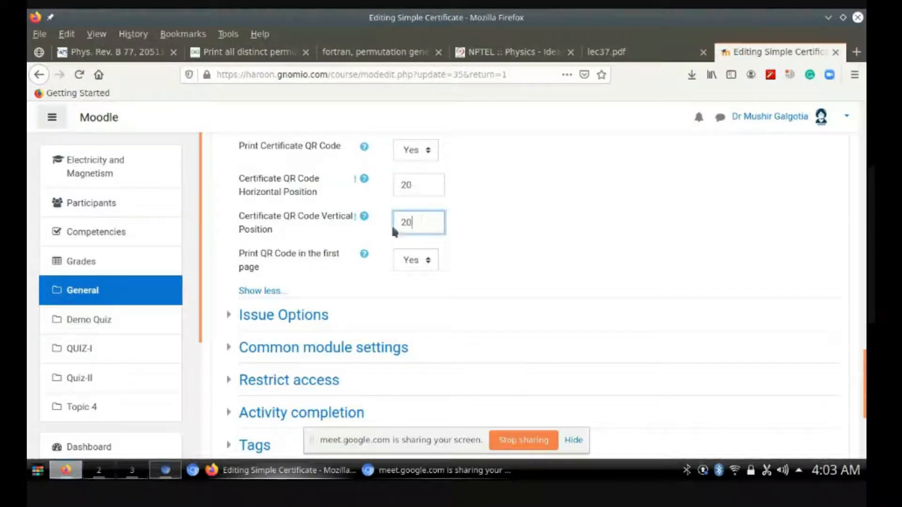
left_click(363, 218)
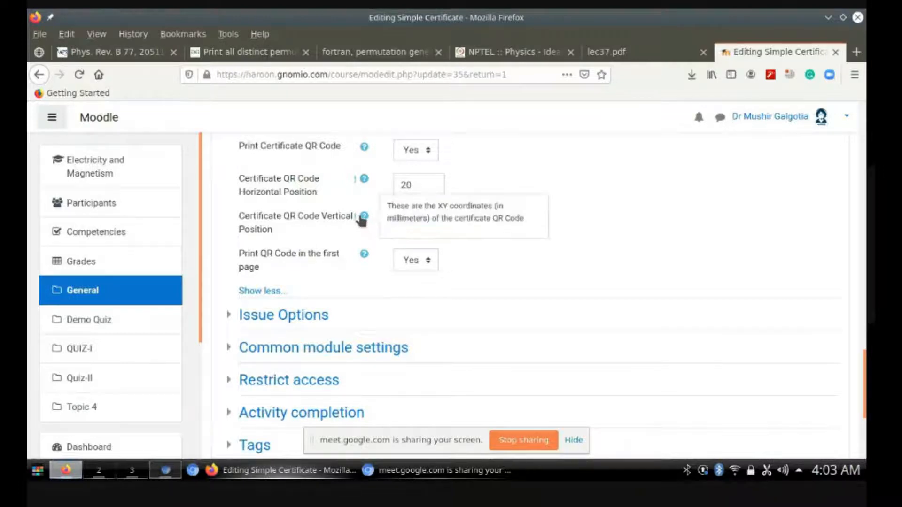
left_click(408, 221)
left_click(497, 207)
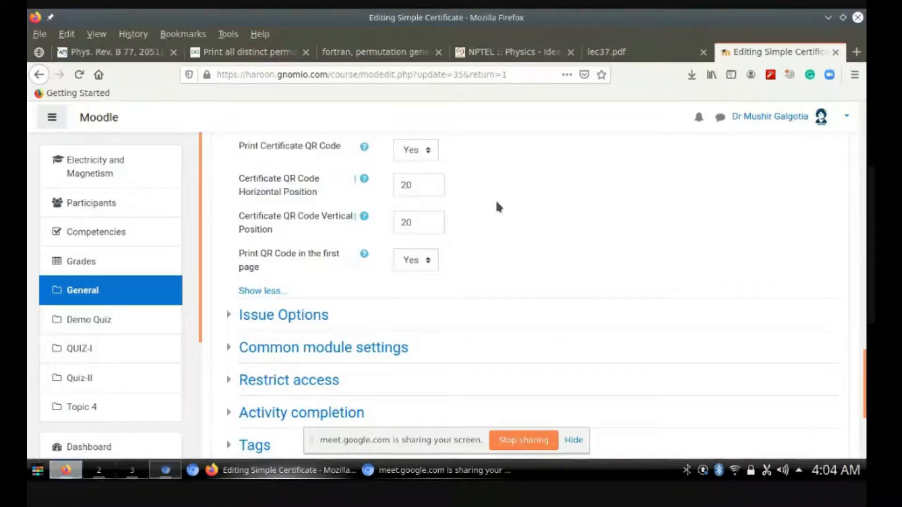
Step: Collapse the additional Others Options settings and expand Common module settings
left_click(282, 293)
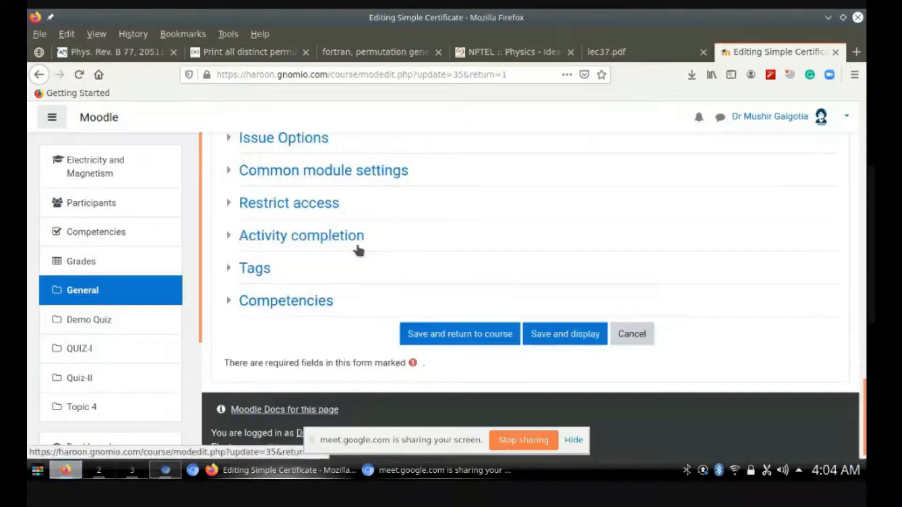
scroll(325, 256, "up", 2)
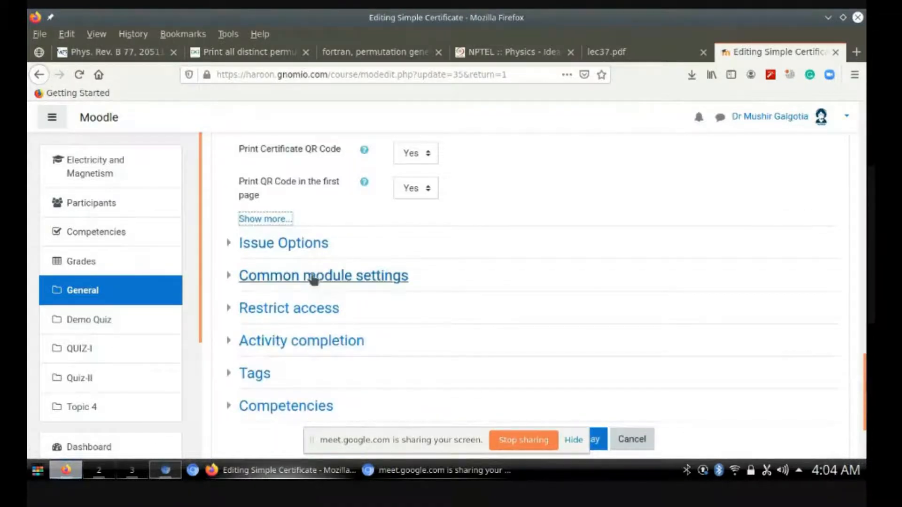
left_click(314, 276)
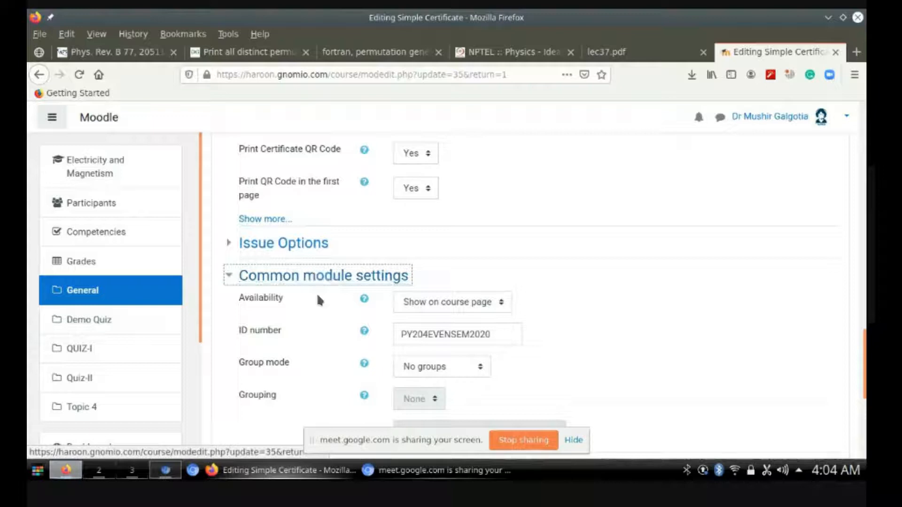
scroll(317, 303, "down", 1)
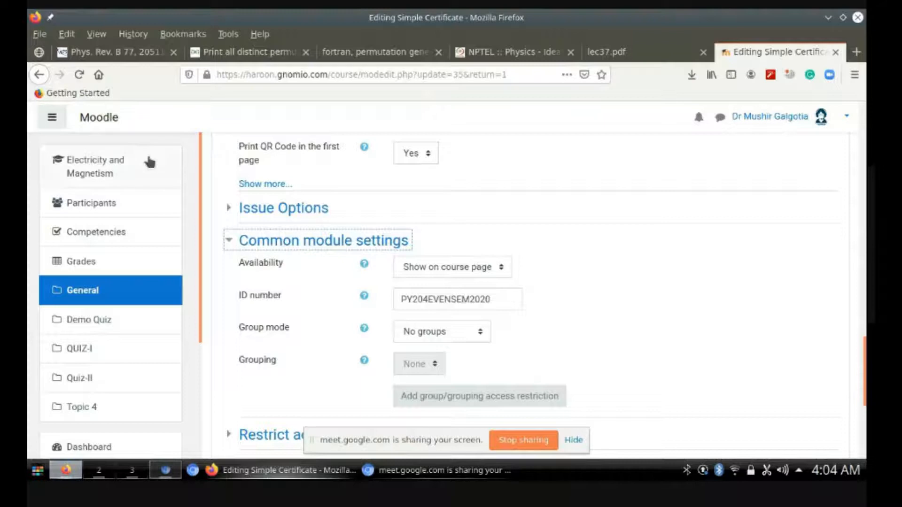
Step: Open the Electricity and Magnetism course in a new browser tab and examine how the Enrollment Certificate activity is listed
right_click(111, 165)
left_click(196, 171)
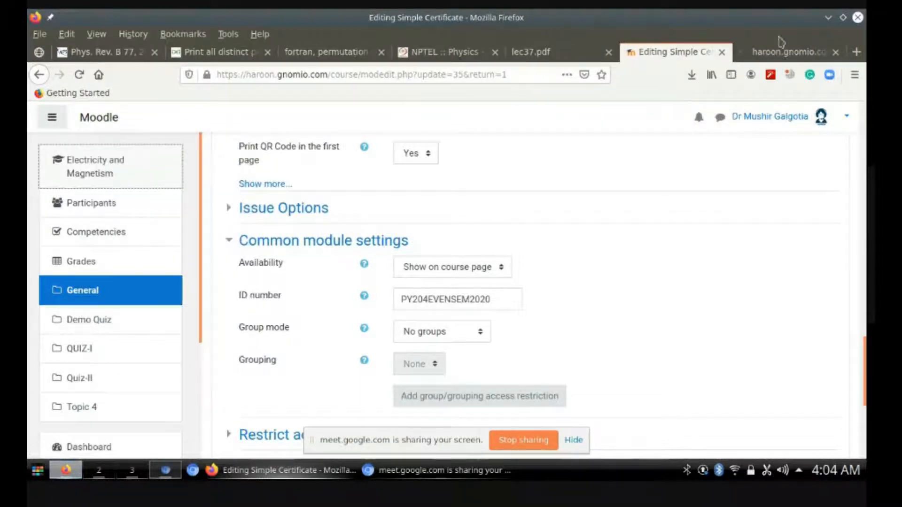
left_click(798, 52)
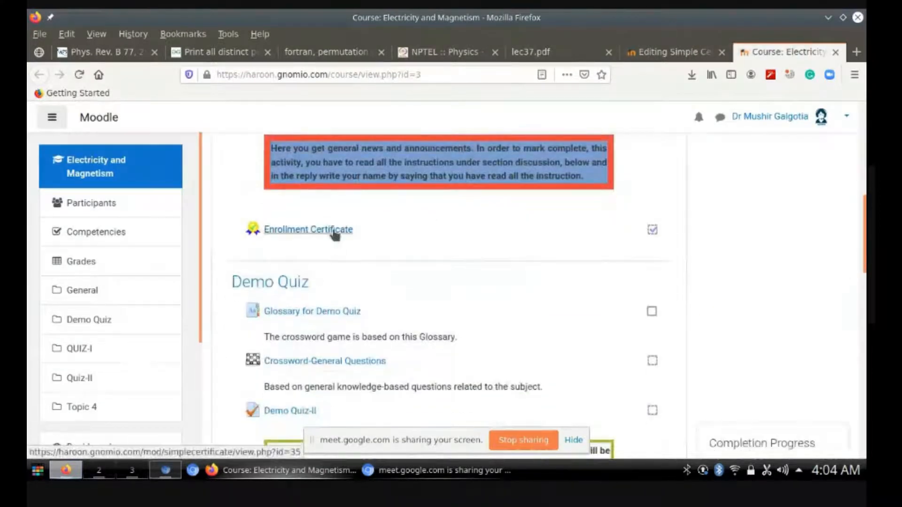
left_click(667, 51)
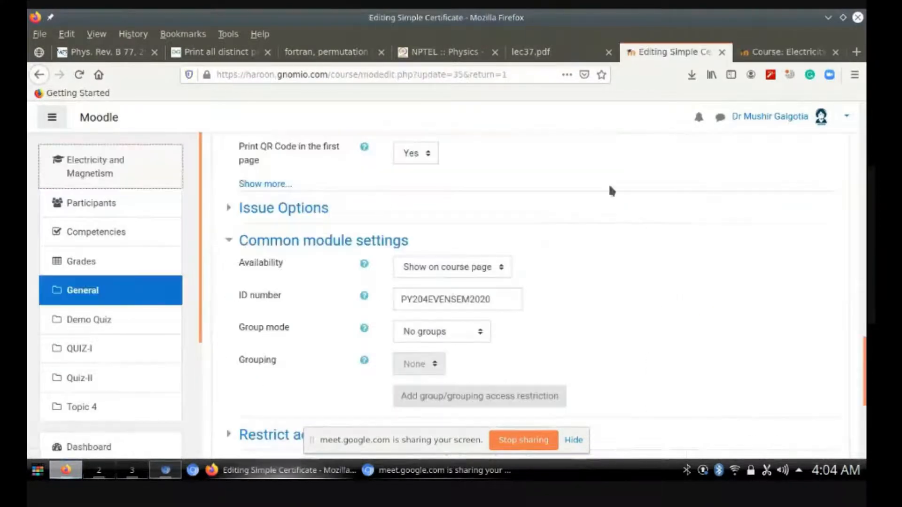
left_click(777, 50)
scroll(351, 283, "up", 1)
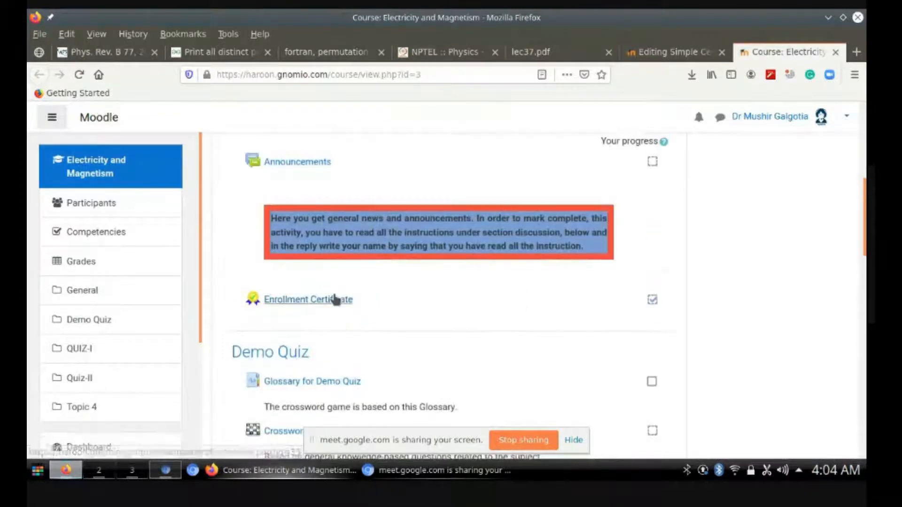
scroll(740, 287, "up", 3)
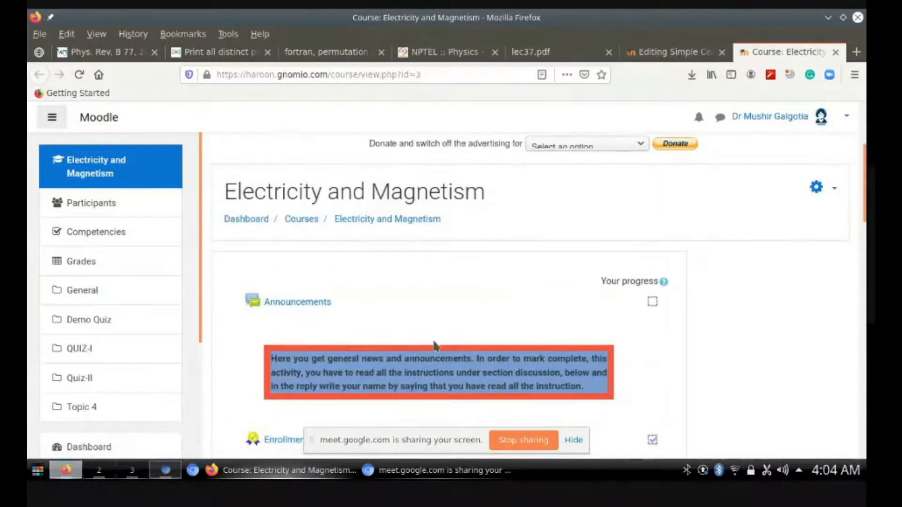
scroll(329, 312, "down", 4)
scroll(745, 248, "up", 3)
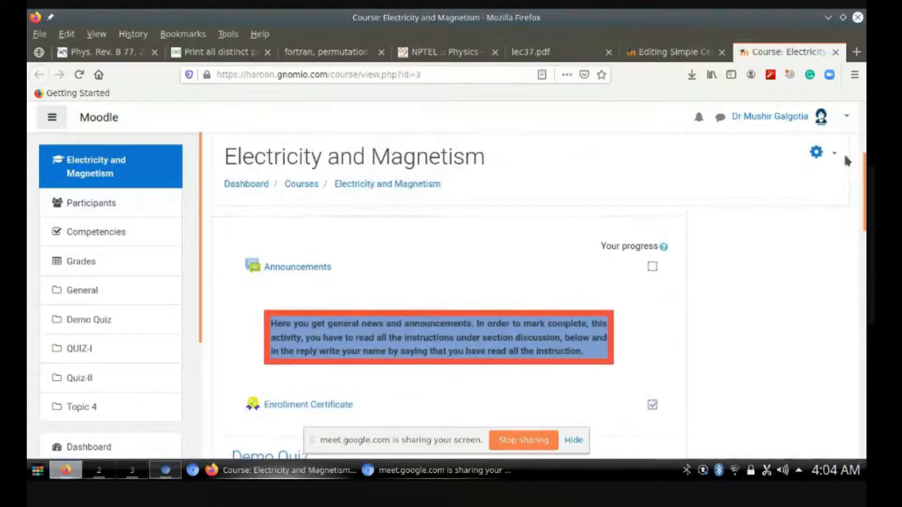
Step: Turn course editing on and view the editing actions available for the Enrollment Certificate activity, including Hide
left_click(835, 153)
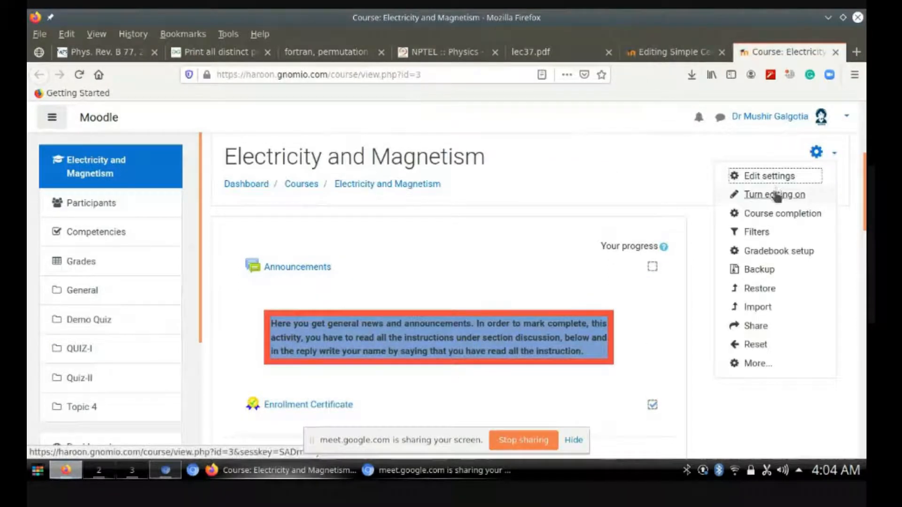
left_click(778, 194)
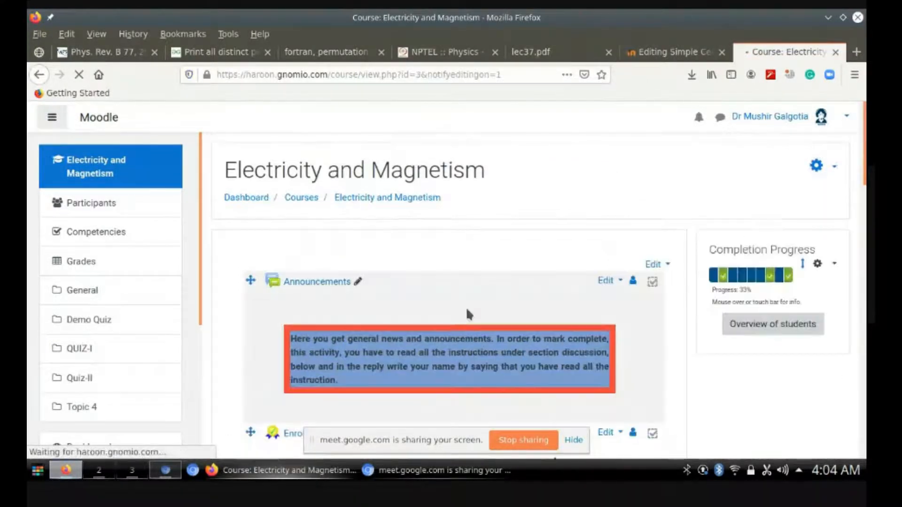
scroll(446, 308, "down", 6)
scroll(420, 298, "up", 3)
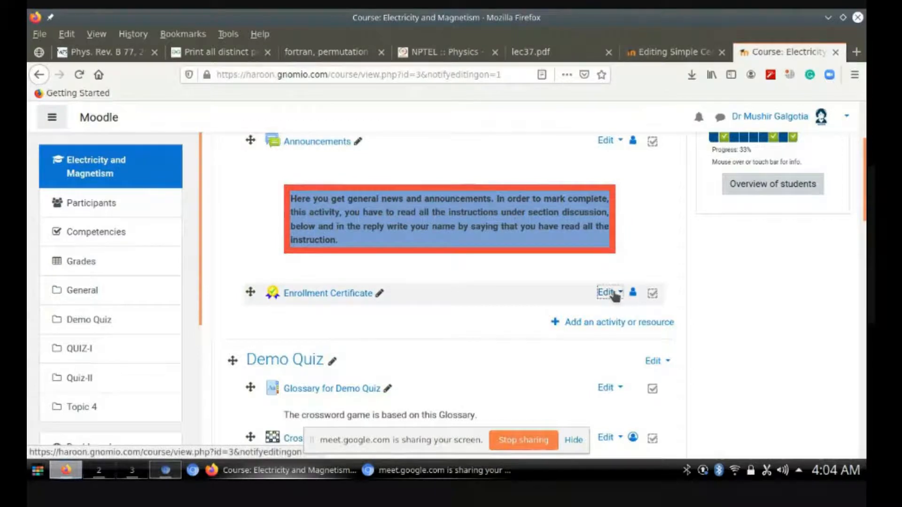
left_click(620, 292)
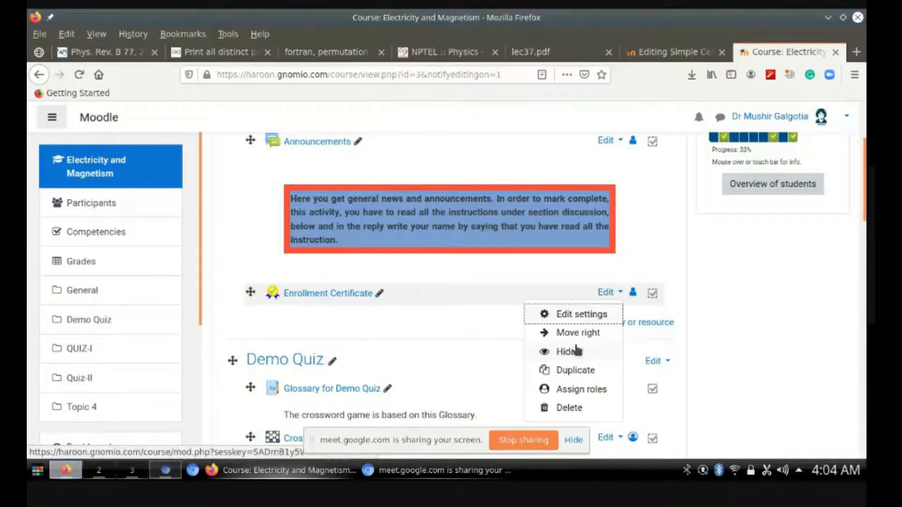
key("Escape")
Step: Turn course editing off, look over the course page again and close its browser tab
scroll(780, 273, "up", 3)
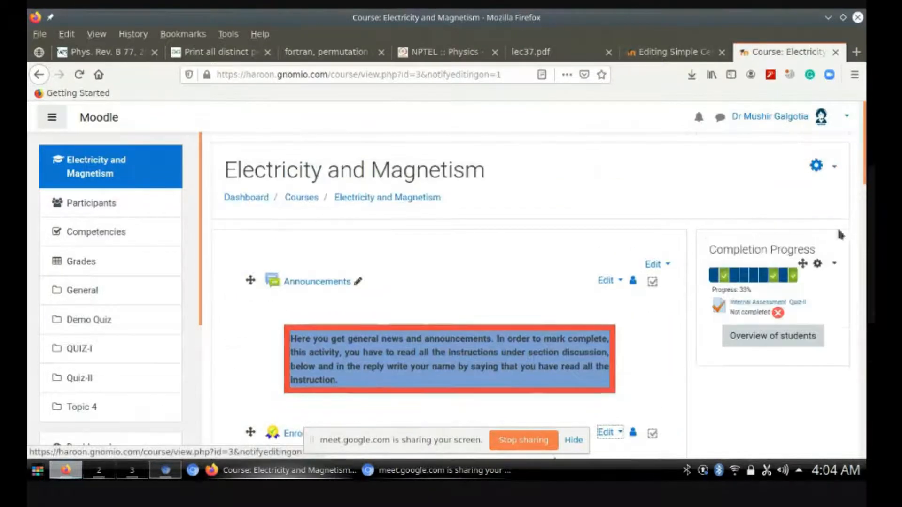
left_click(832, 168)
left_click(768, 207)
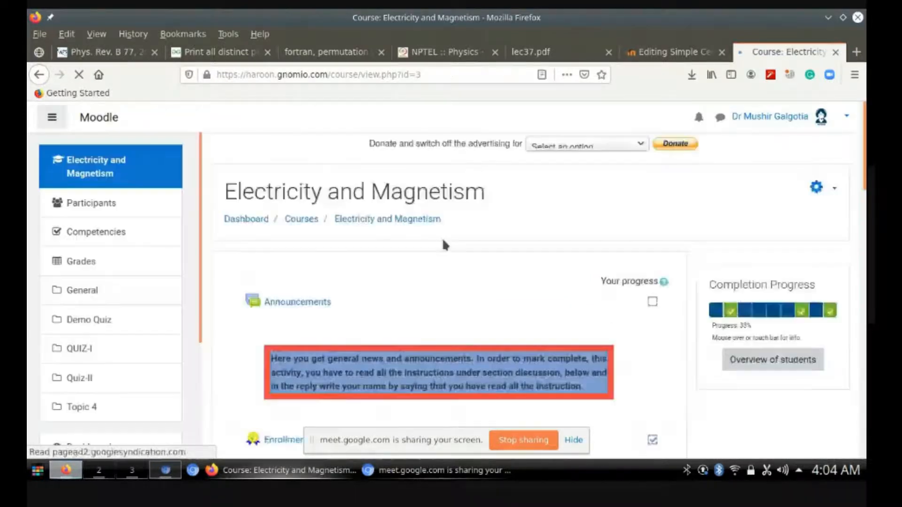
scroll(105, 169, "down", 3)
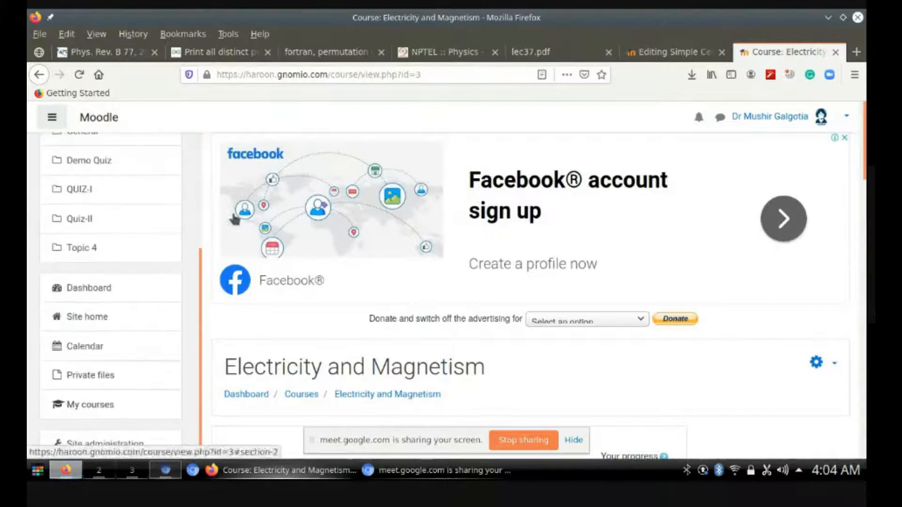
scroll(331, 289, "down", 2)
scroll(499, 278, "down", 6)
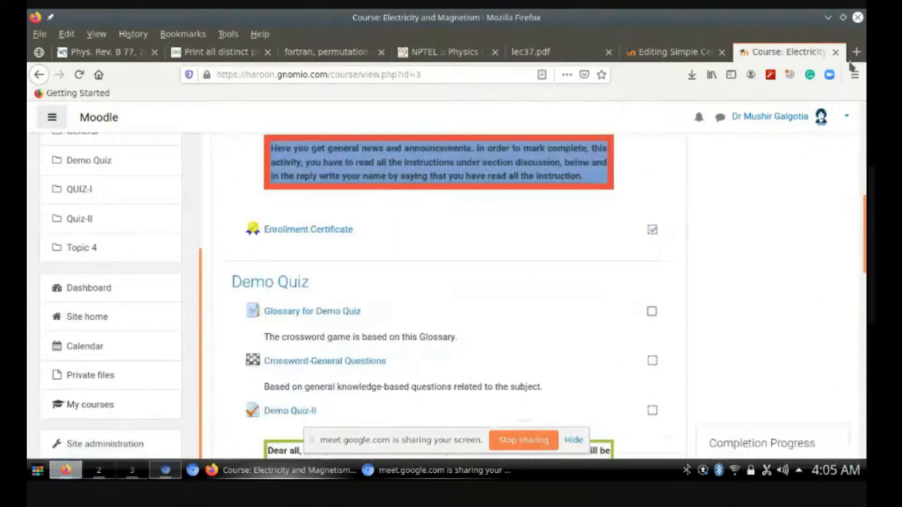
left_click(835, 53)
Step: Switch the certificate's Availability to Hide from students and back to Show on course page
scroll(459, 284, "down", 2)
scroll(270, 282, "up", 2)
left_click(485, 266)
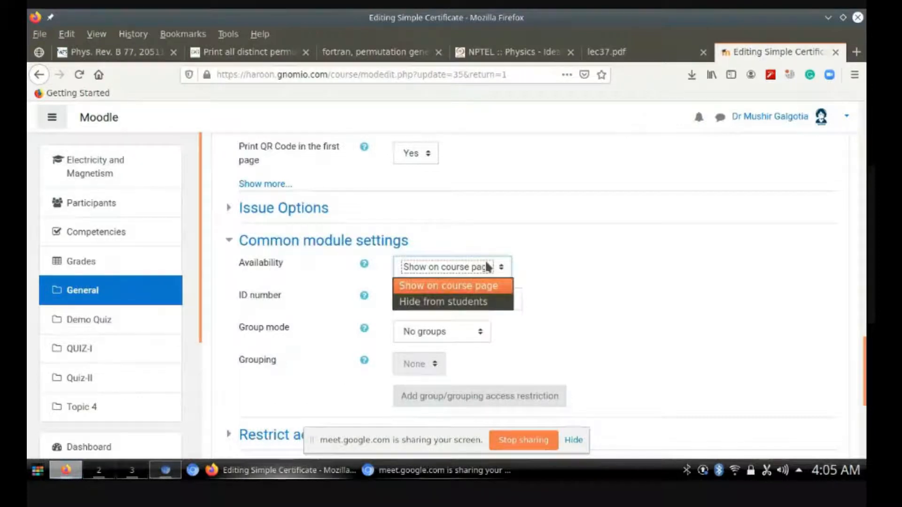
left_click(480, 303)
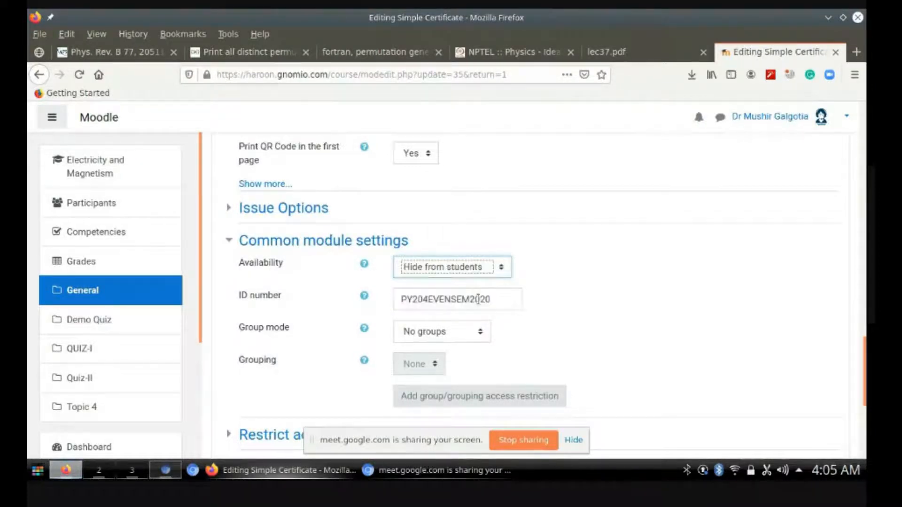
left_click(499, 269)
left_click(481, 286)
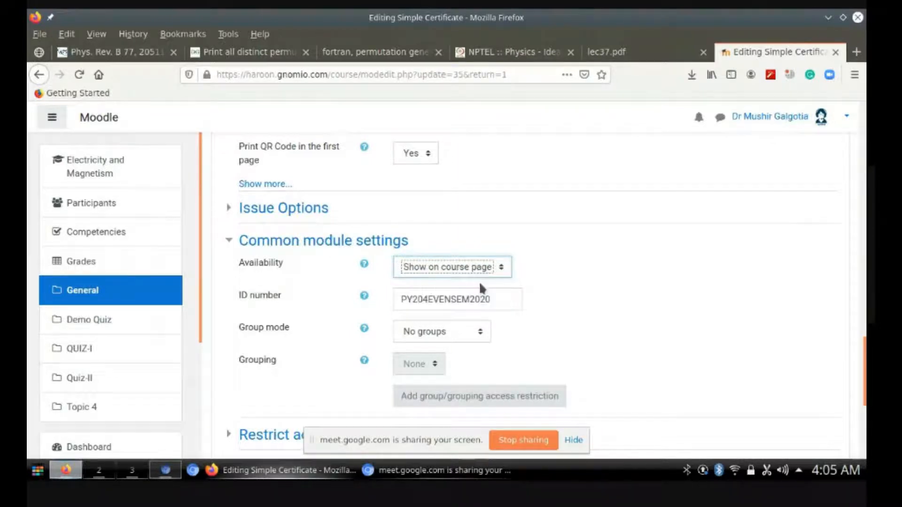
Step: Highlight the activity's ID number and read the help explaining what this field is for
left_click(494, 296)
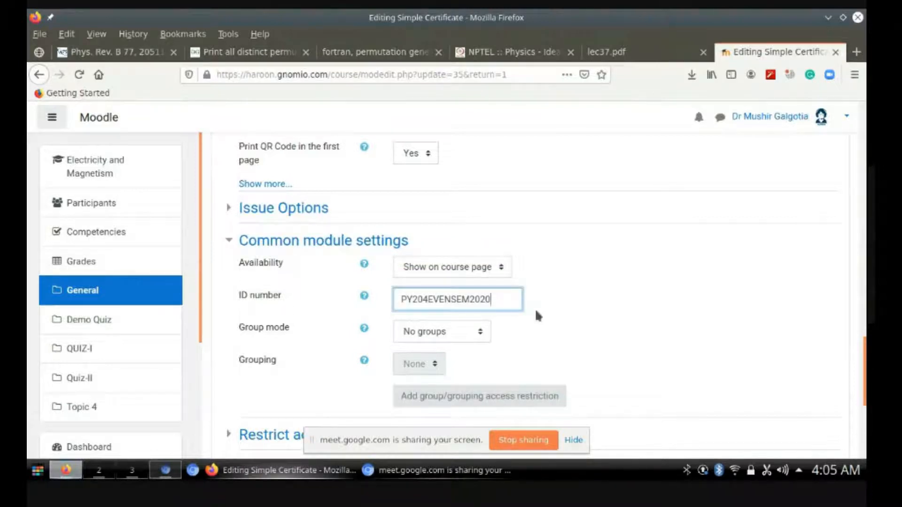
left_click_drag(491, 300, 392, 295)
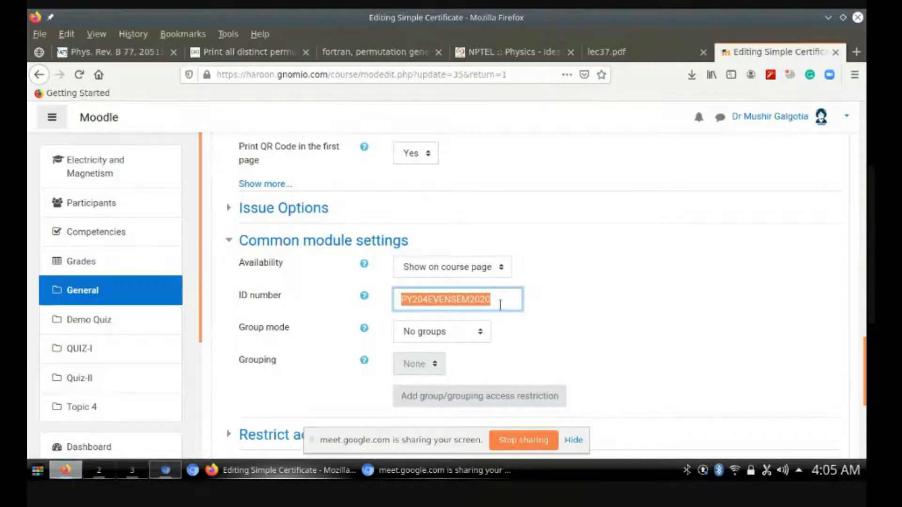
left_click(364, 295)
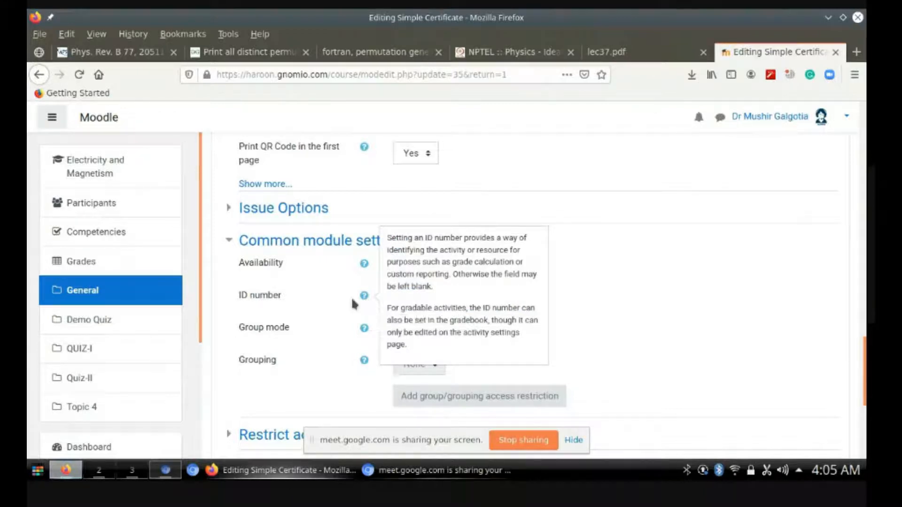
left_click(688, 299)
Step: Review the Certificate Text help for the {IDNUMBER} variable and check where it is used in the certificate text
scroll(439, 301, "up", 1)
scroll(438, 300, "up", 15)
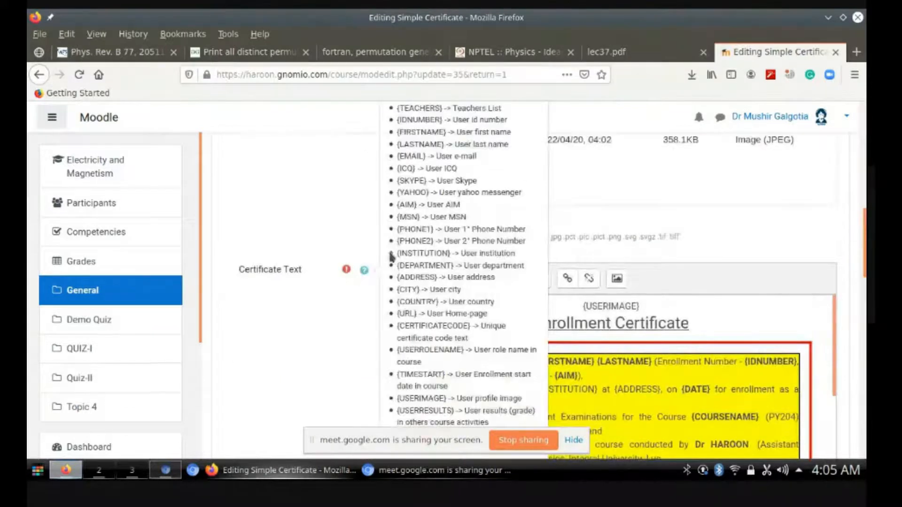
scroll(414, 254, "up", 5)
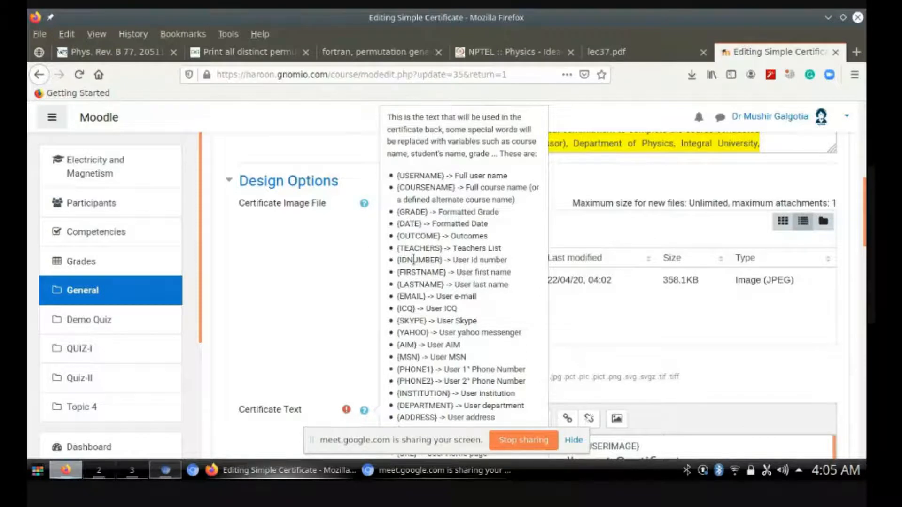
left_click(327, 278)
scroll(327, 277, "down", 5)
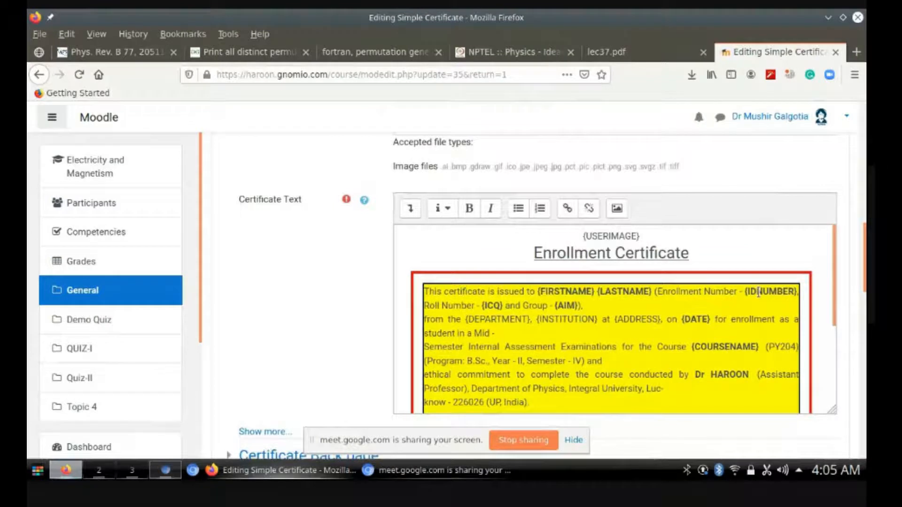
Step: Return to Common module settings and review the ID number, Group mode and Grouping fields
scroll(285, 302, "down", 9)
scroll(290, 291, "up", 1)
scroll(289, 293, "down", 5)
left_click(491, 233)
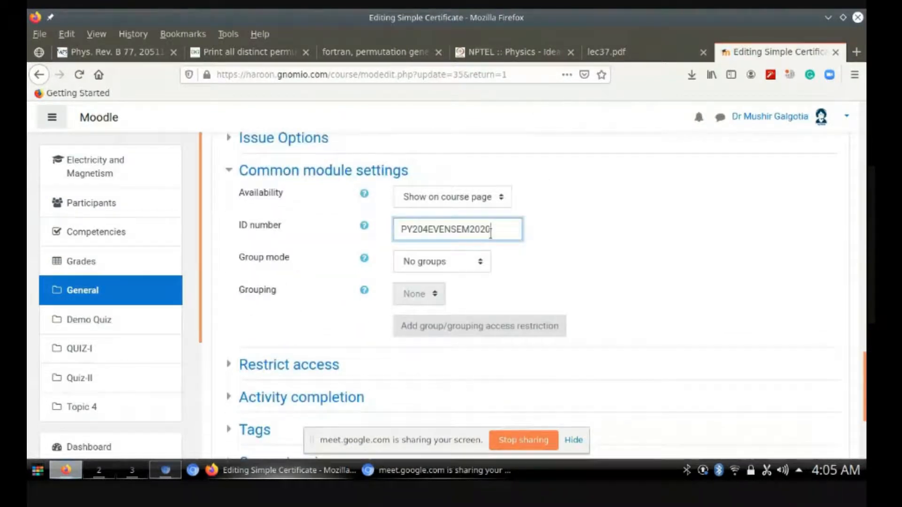
left_click(314, 246)
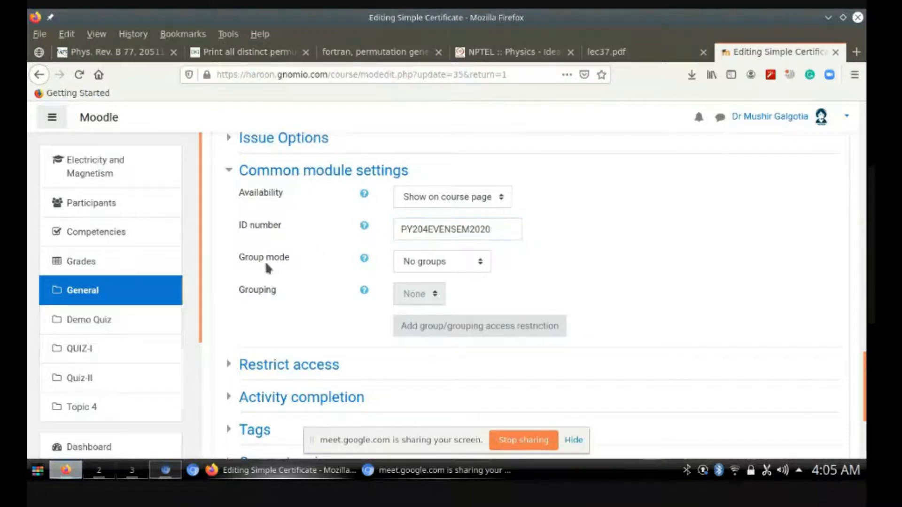
scroll(281, 293, "down", 3)
scroll(244, 286, "up", 2)
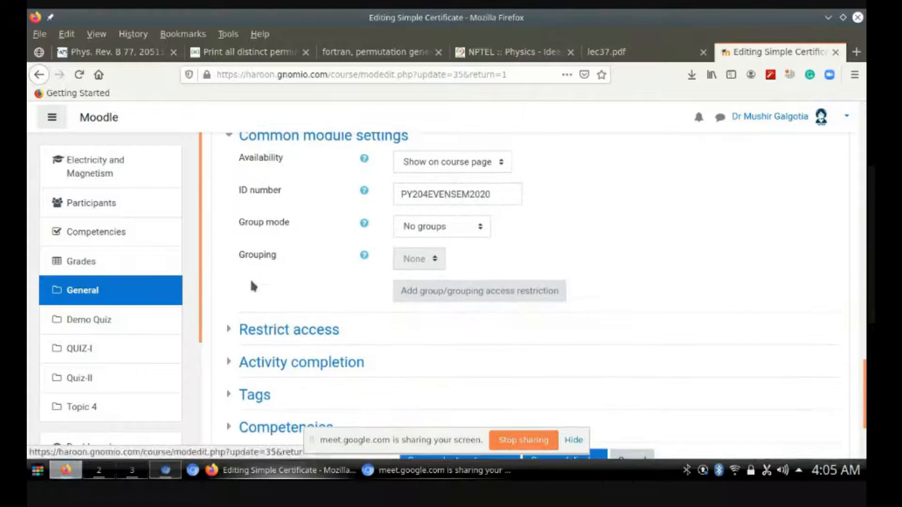
Step: Review the Group mode options in Common module settings and leave the field at No groups
left_click(484, 231)
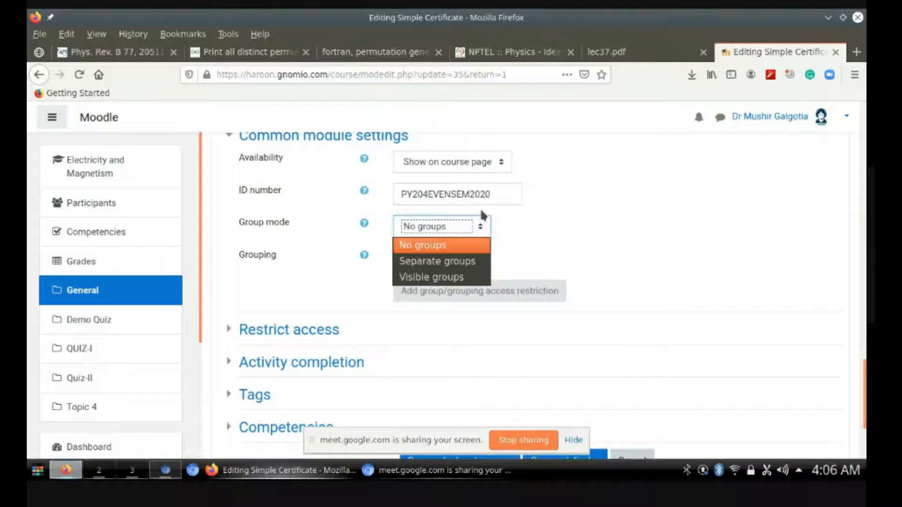
left_click(544, 202)
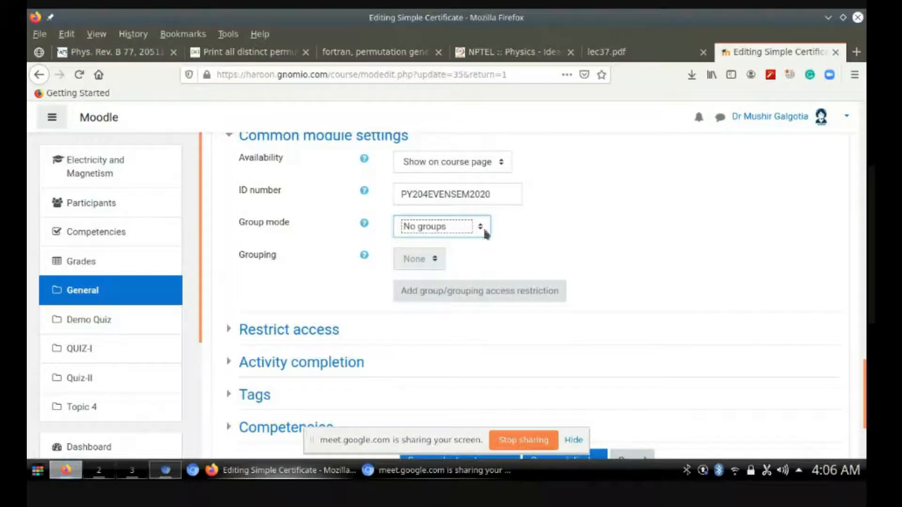
scroll(355, 240, "down", 3)
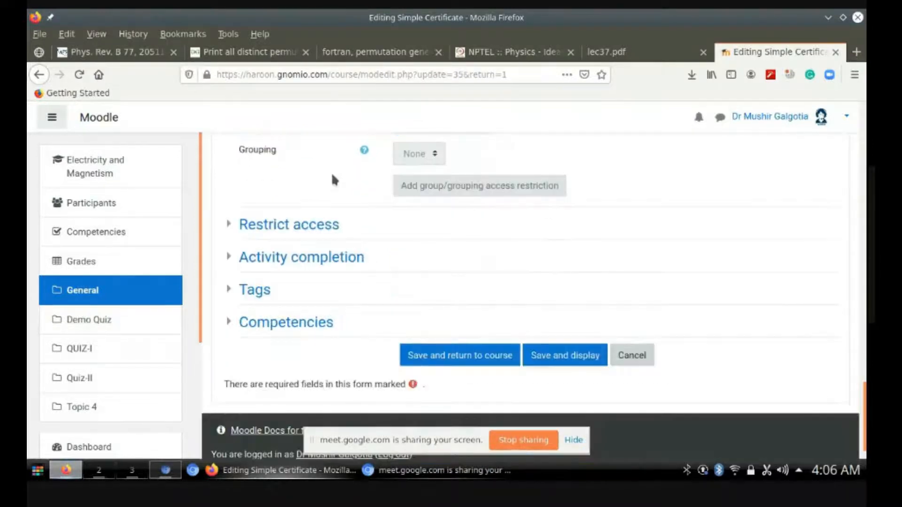
Step: Collapse Common module settings and expand Restrict access to review the certificate's access restrictions
scroll(332, 180, "up", 5)
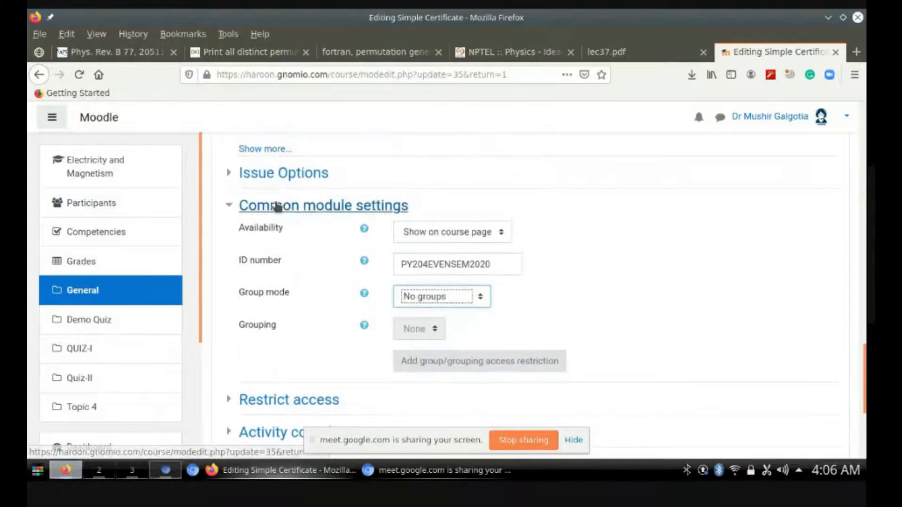
left_click(277, 207)
scroll(312, 235, "down", 1)
scroll(312, 225, "up", 1)
left_click(291, 227)
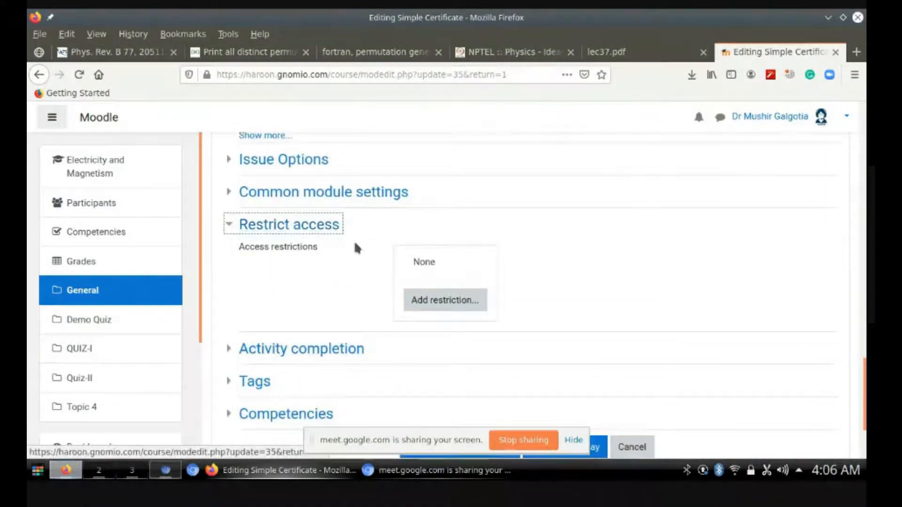
left_click(782, 471)
left_click(528, 257)
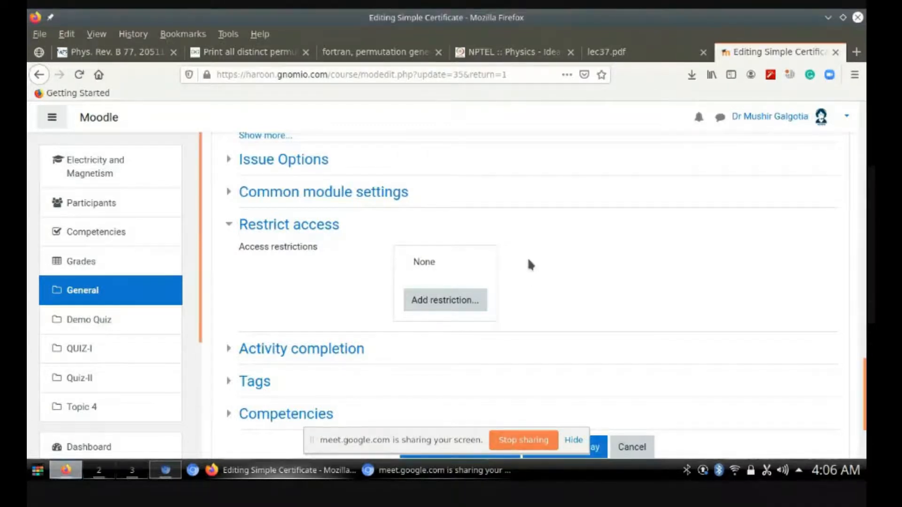
scroll(528, 261, "up", 4)
scroll(528, 260, "down", 3)
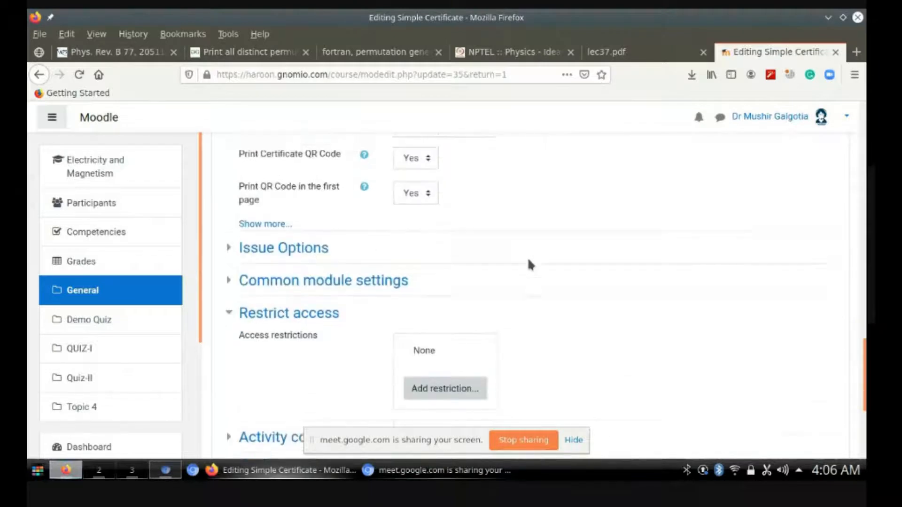
scroll(530, 265, "down", 2)
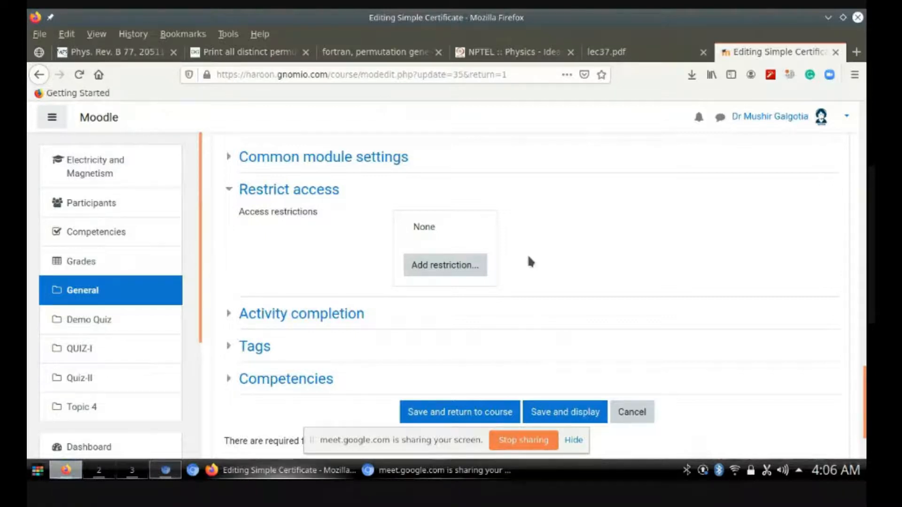
Step: Save the certificate activity's settings and display the resulting Enrollment Certificate page
left_click(479, 264)
left_click(559, 416)
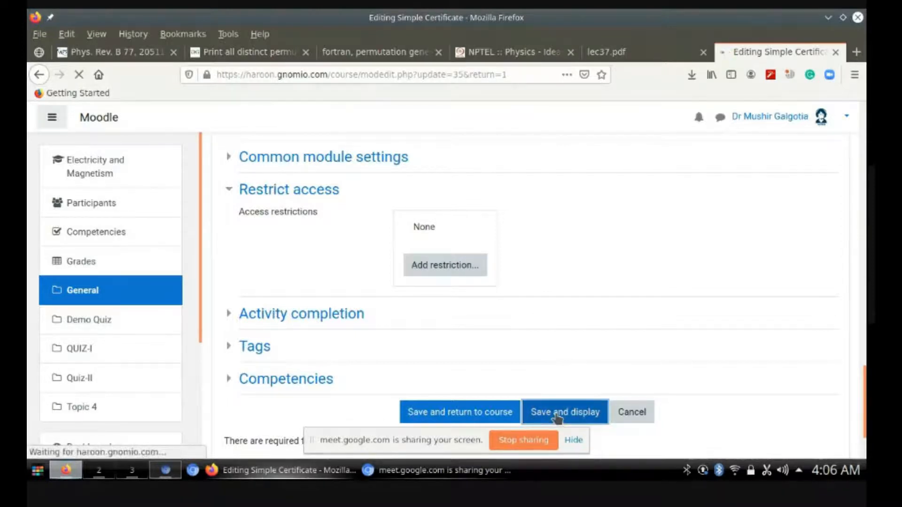
scroll(604, 342, "down", 8)
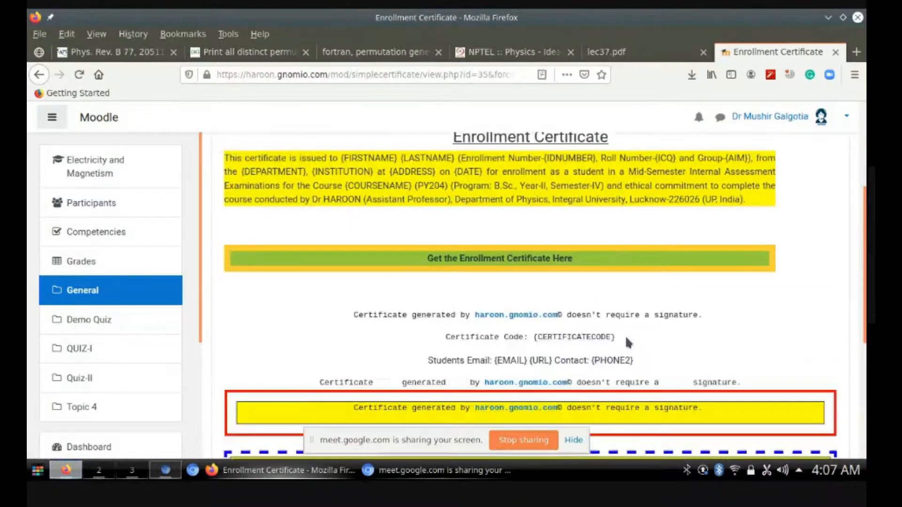
scroll(582, 316, "up", 3)
scroll(448, 152, "up", 6)
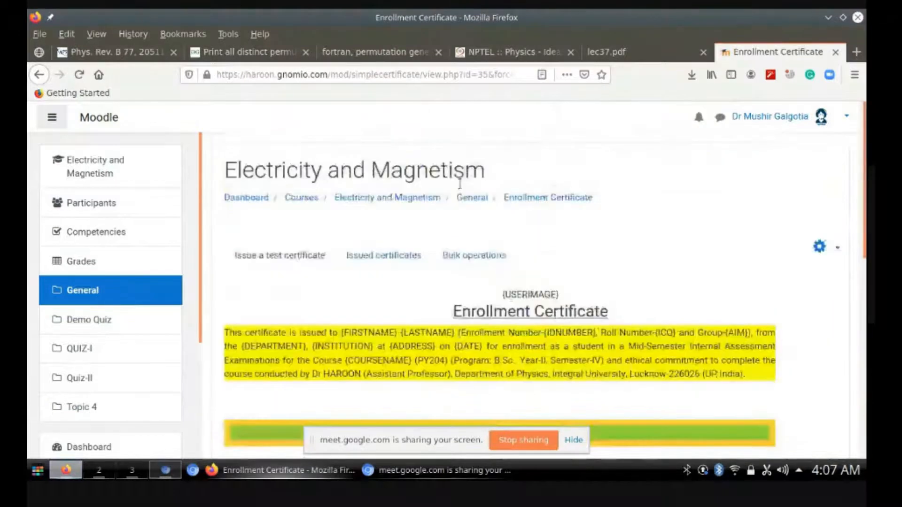
Step: Return to the Electricity and Magnetism course page and look through its activities down to FINAL AWARD CERTIFICATE in Topic 4
left_click(407, 202)
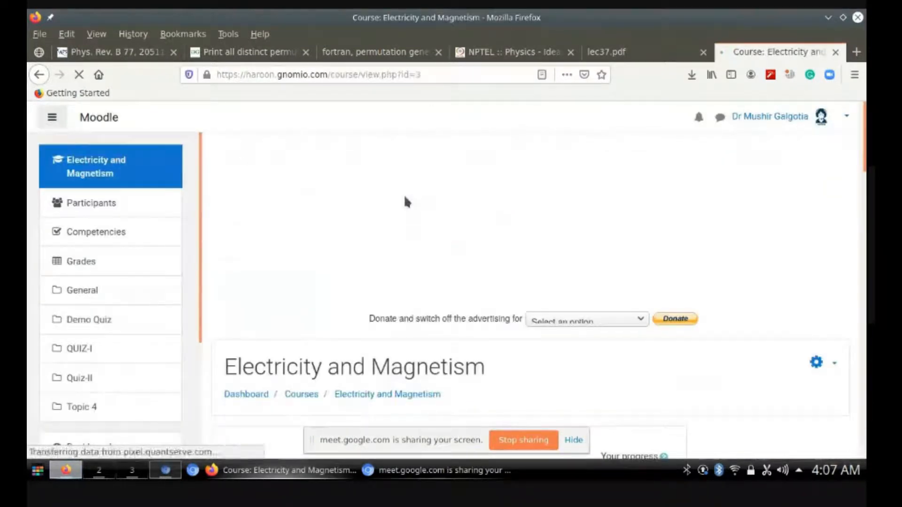
scroll(406, 202, "down", 2)
left_click(107, 165)
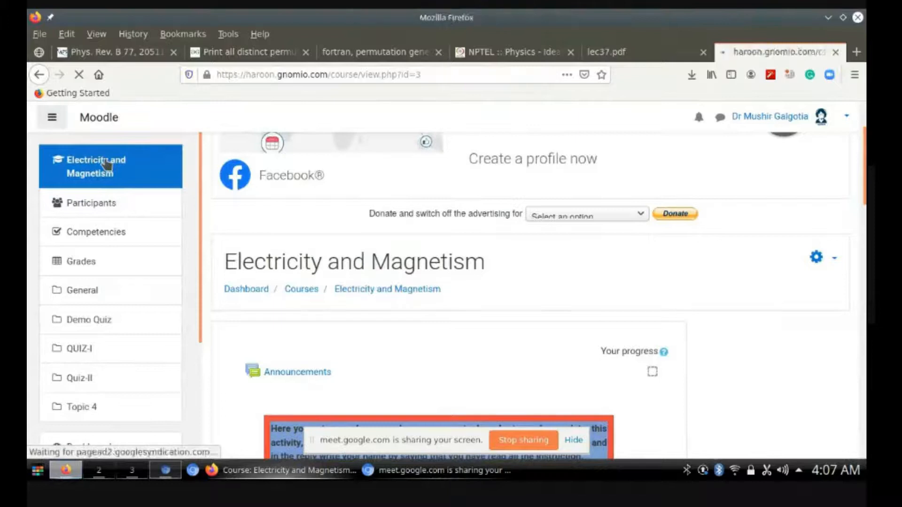
scroll(414, 294, "down", 4)
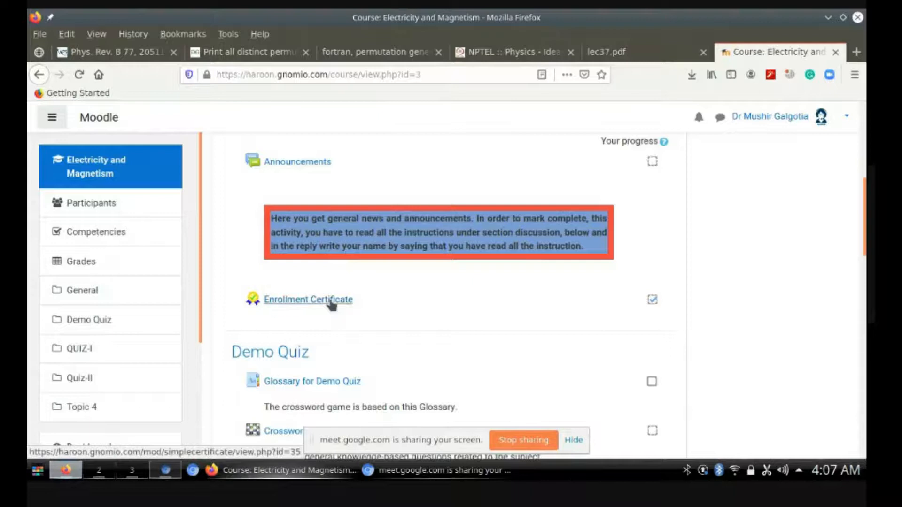
scroll(732, 287, "up", 1)
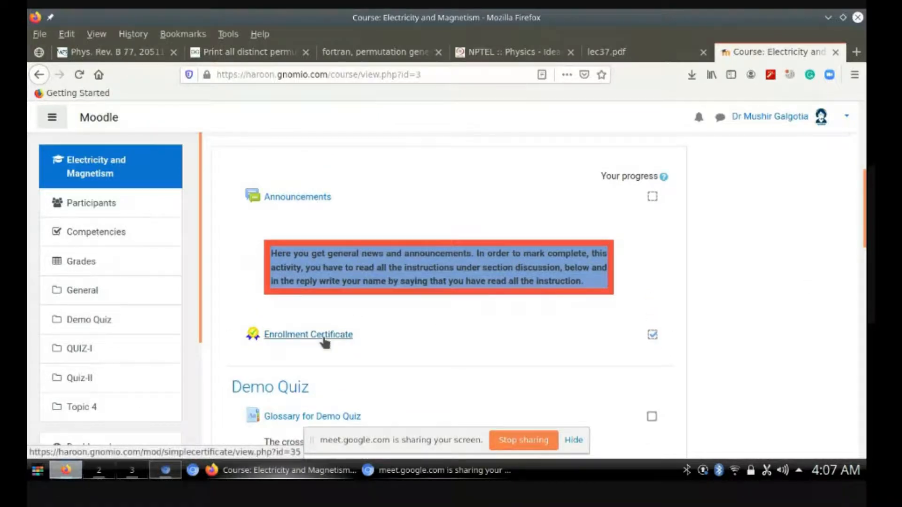
scroll(323, 339, "down", 6)
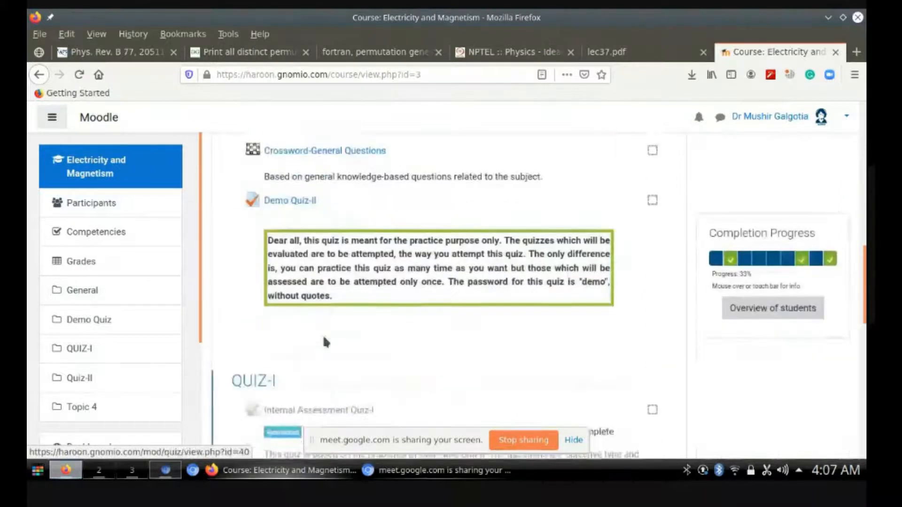
scroll(324, 338, "down", 10)
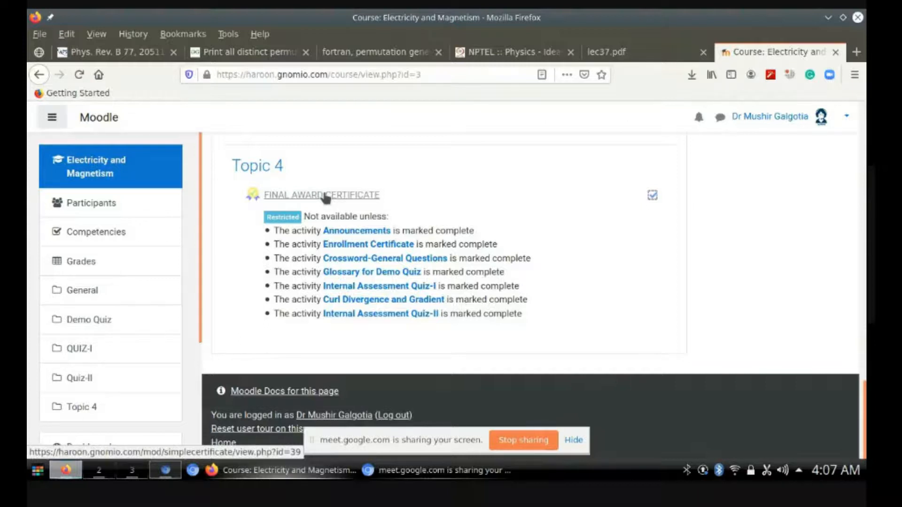
Step: Highlight the list of completion conditions restricting access to the FINAL AWARD CERTIFICATE and clear the selection
left_click_drag(244, 76, 328, 75)
left_click(375, 176)
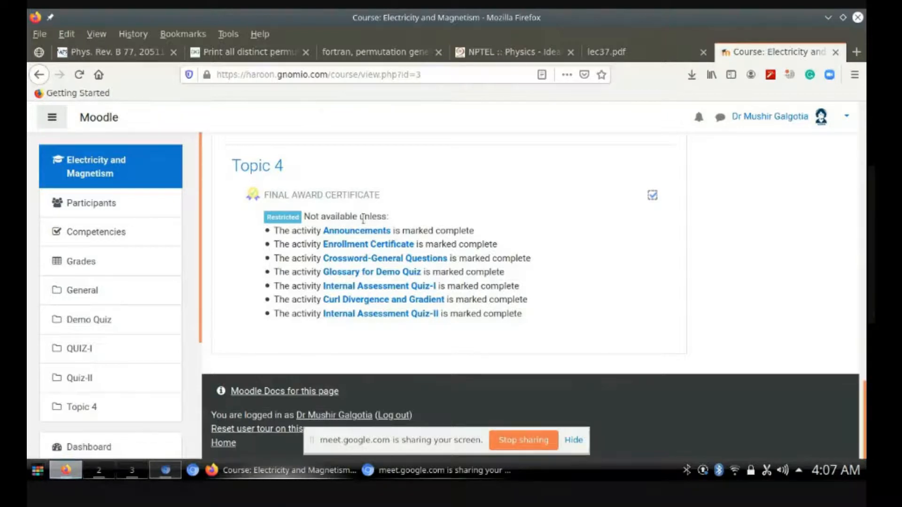
left_click_drag(277, 230, 539, 325)
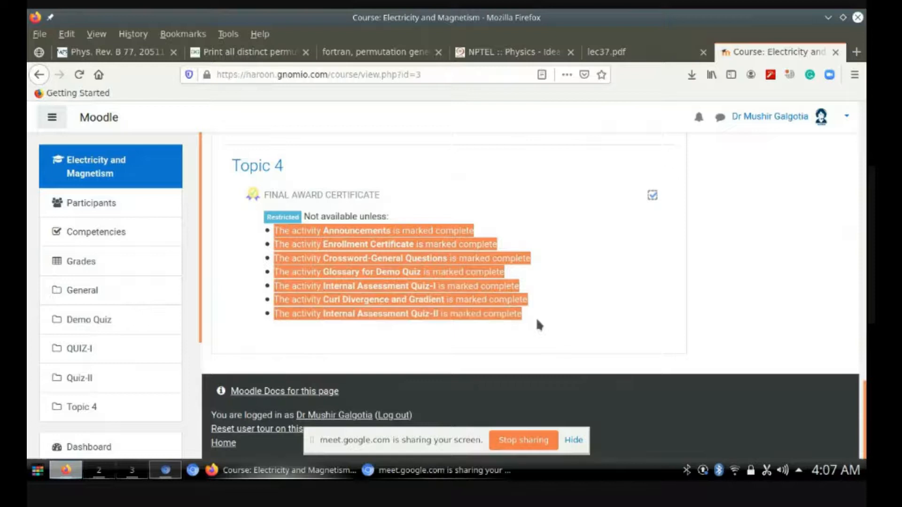
left_click(537, 320)
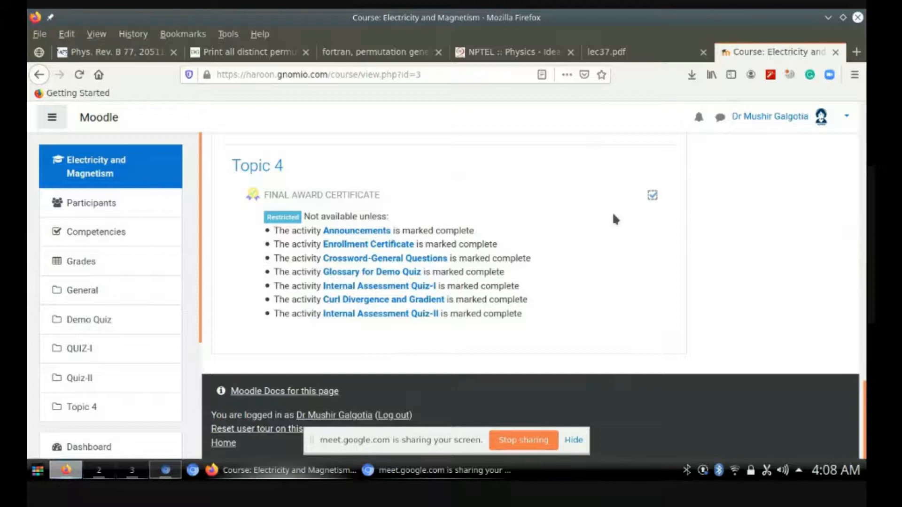
Step: Mark the Glossary for Demo Quiz activity as complete and clear the mark again
scroll(612, 213, "up", 3)
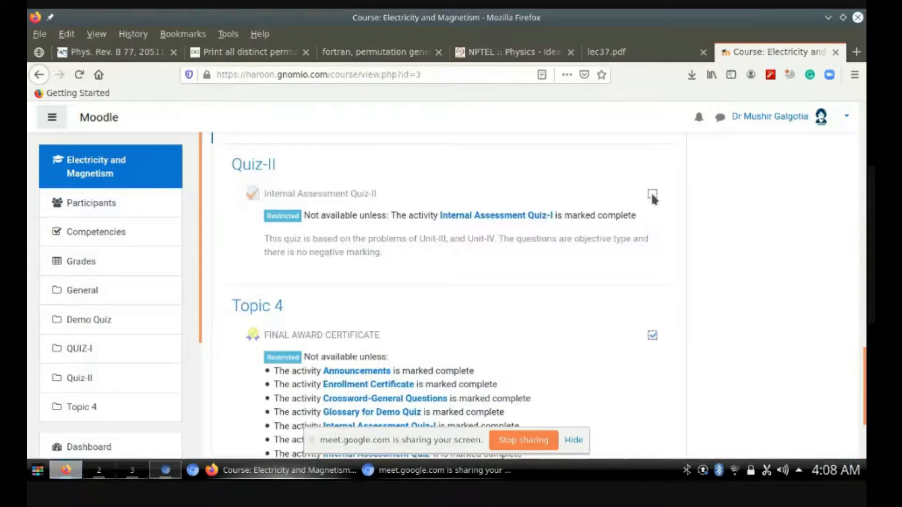
scroll(638, 177, "up", 5)
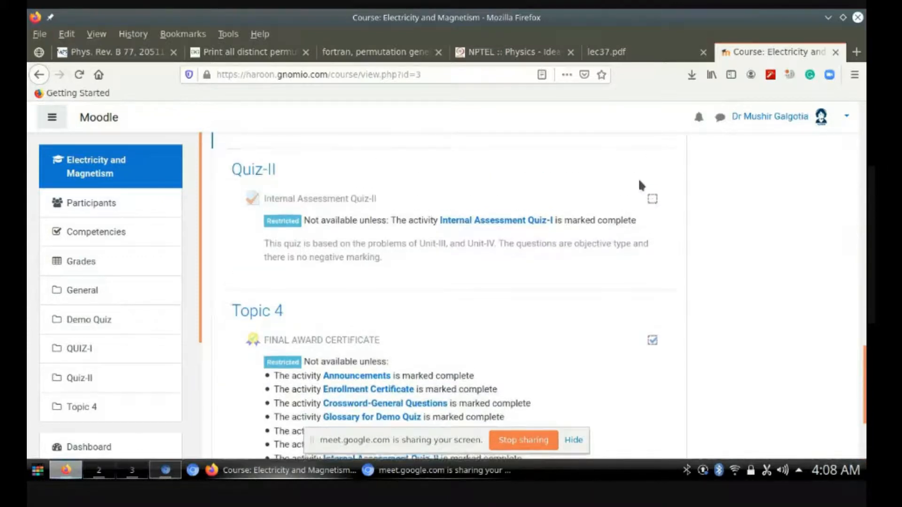
scroll(634, 181, "up", 6)
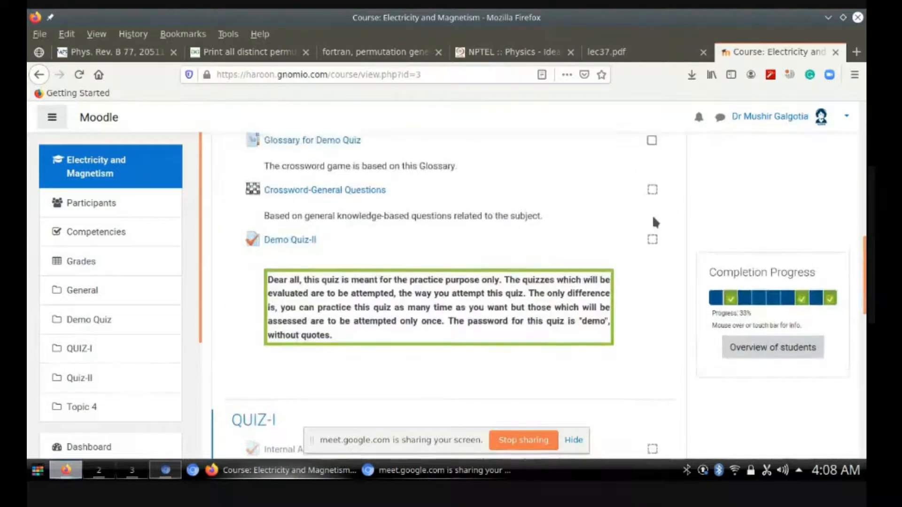
left_click(652, 209)
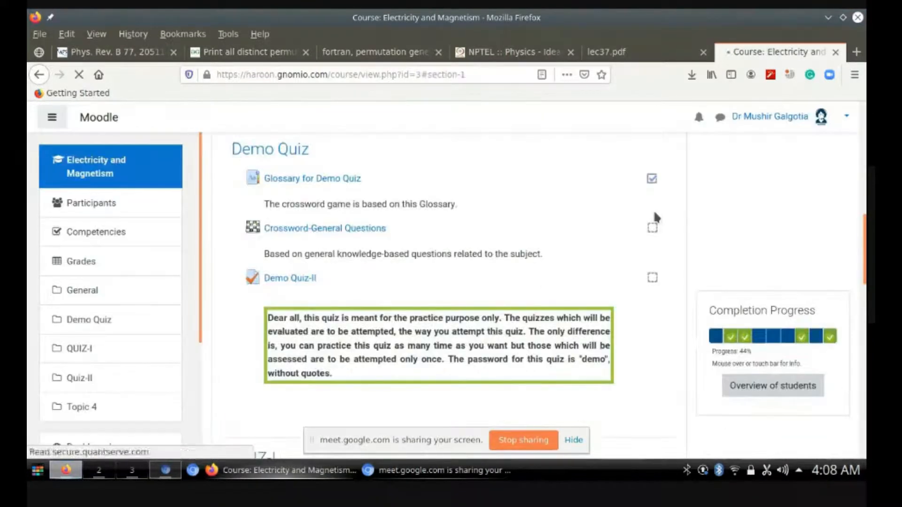
left_click(652, 180)
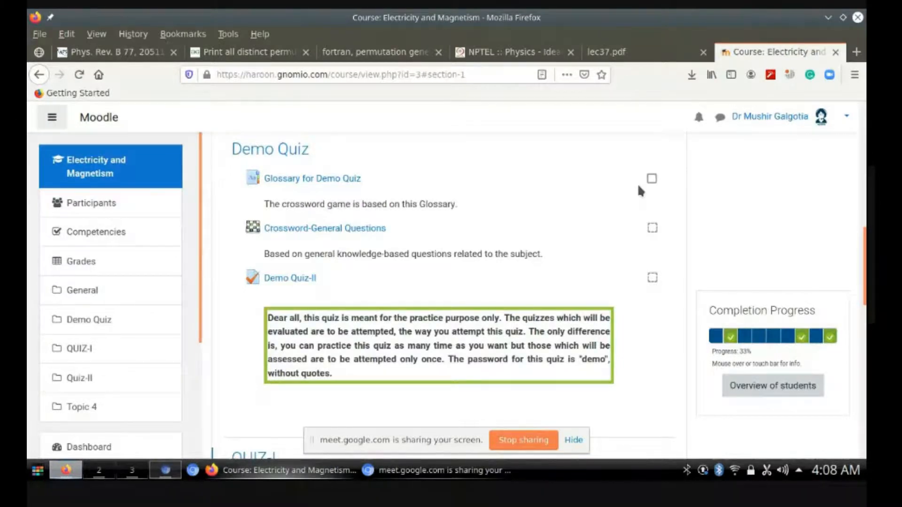
Step: Examine the access restriction on Internal Assessment Quiz-I and compare it with the Enrollment Certificate activity's completion mark
scroll(430, 221, "up", 3)
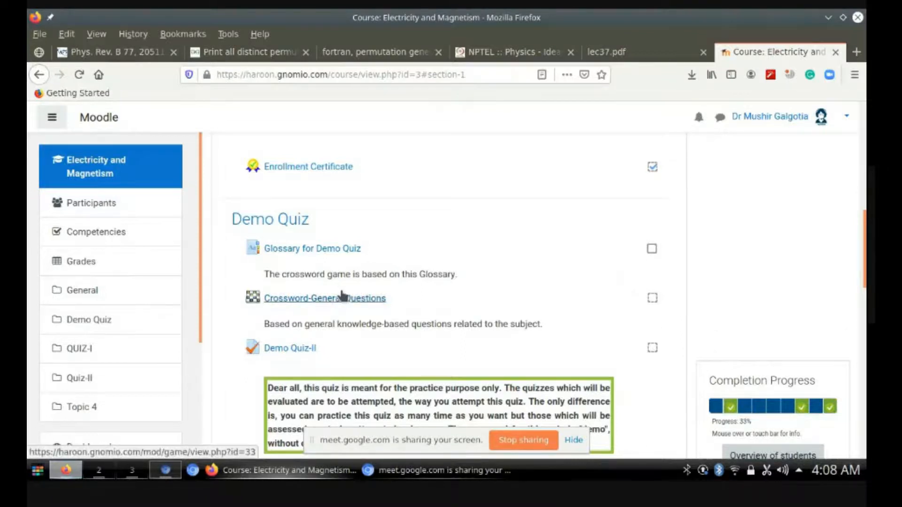
scroll(341, 299, "down", 5)
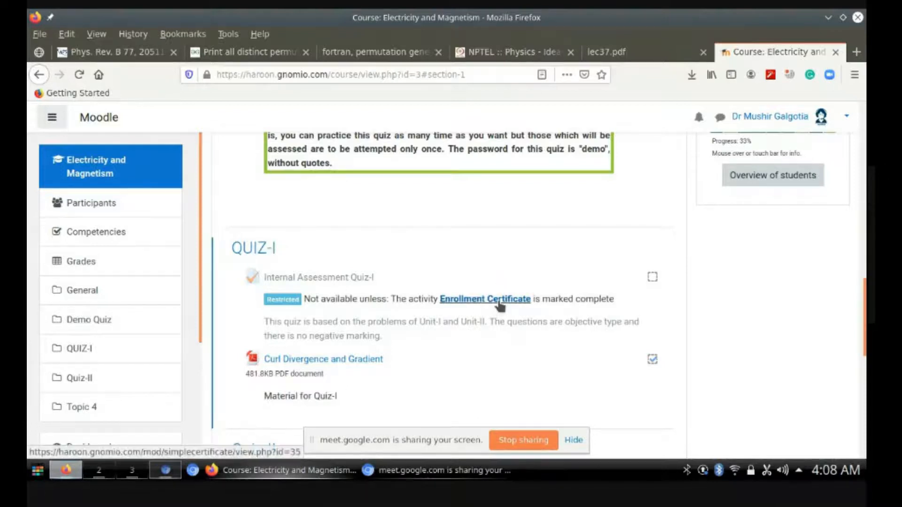
scroll(499, 306, "up", 6)
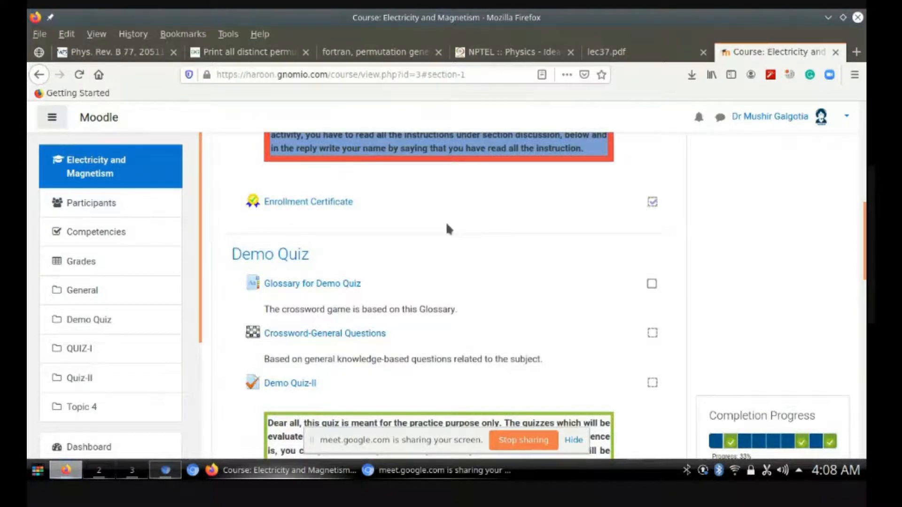
scroll(446, 221, "down", 8)
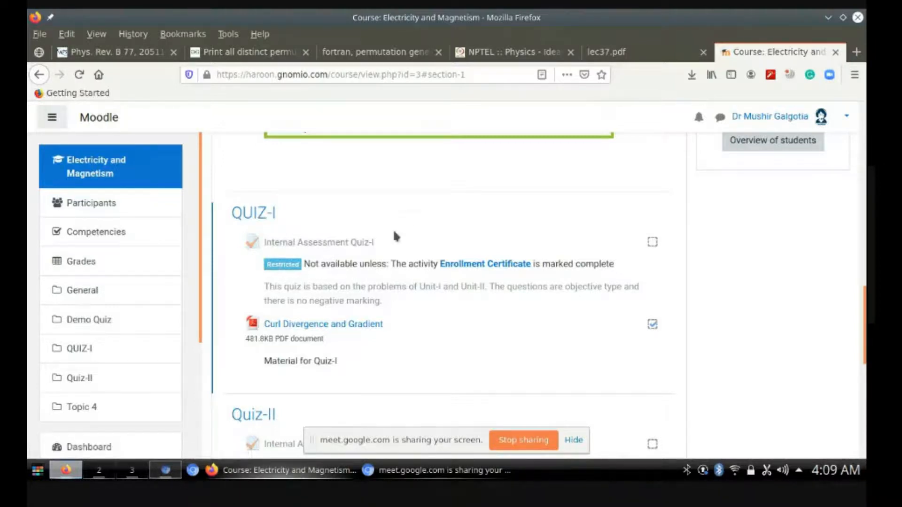
left_click_drag(307, 266, 412, 264)
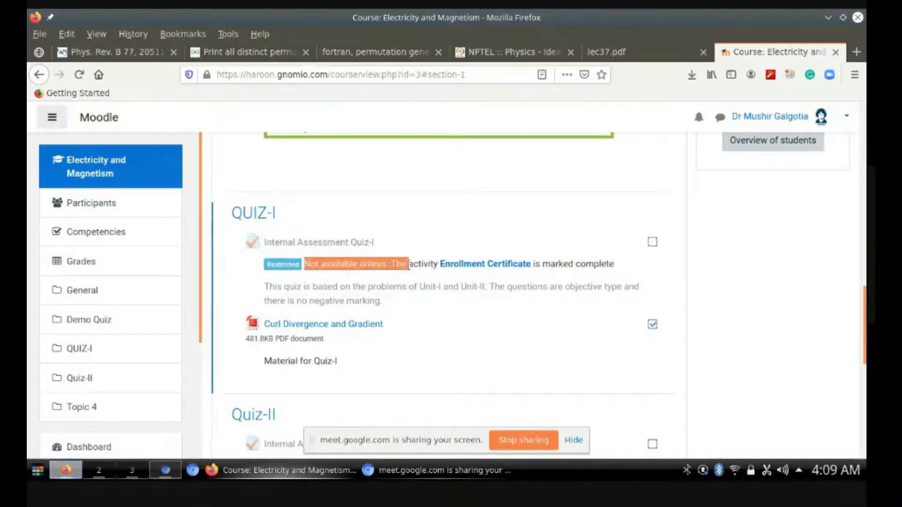
left_click(426, 247)
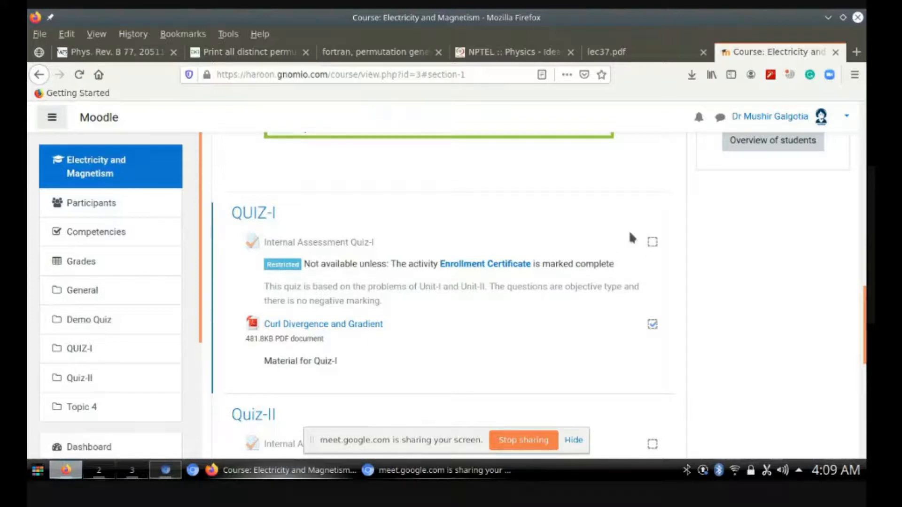
Step: Compare the FINAL AWARD CERTIFICATE's access conditions with the course activities and return to the start of the course page
scroll(421, 292, "up", 5)
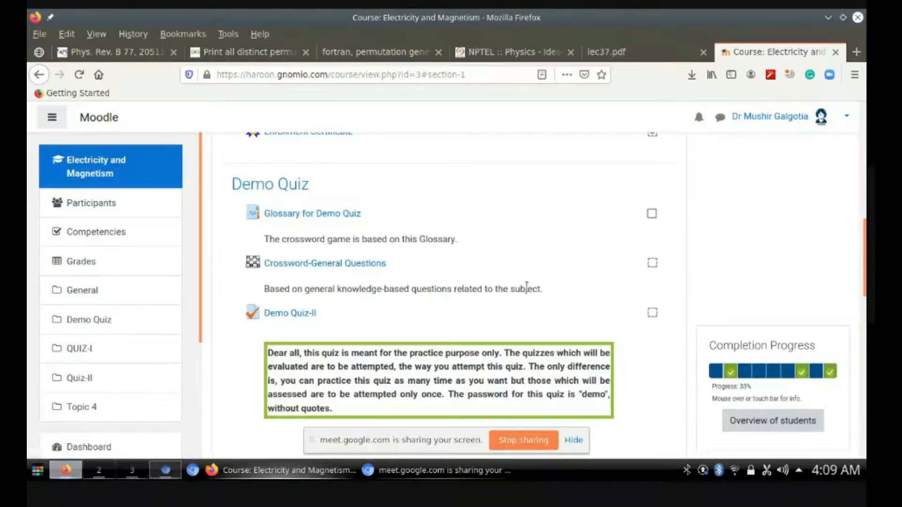
scroll(526, 287, "up", 5)
scroll(527, 286, "down", 7)
scroll(526, 287, "down", 10)
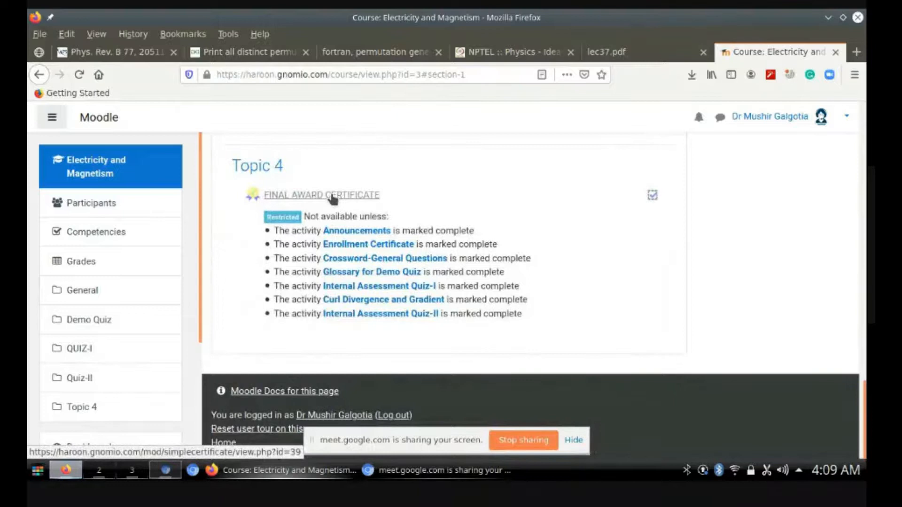
scroll(332, 198, "up", 4)
scroll(331, 191, "down", 3)
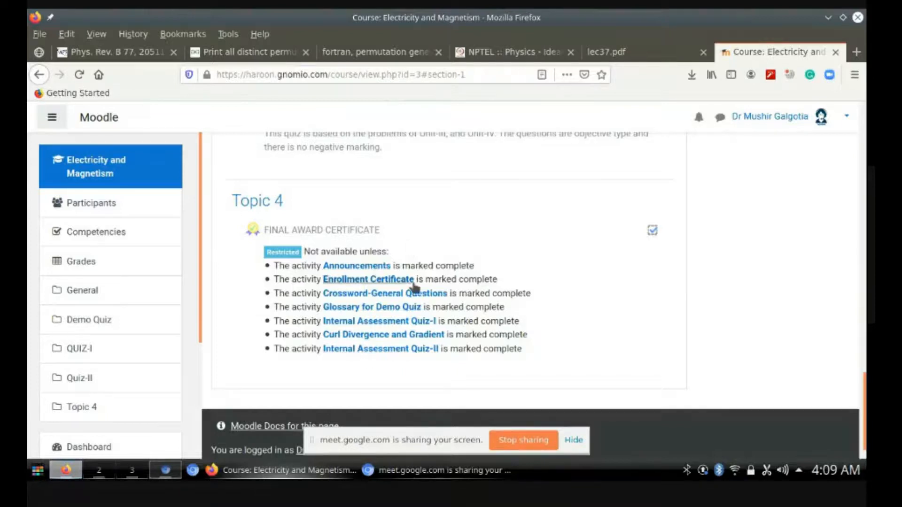
scroll(641, 263, "up", 3)
scroll(486, 222, "up", 18)
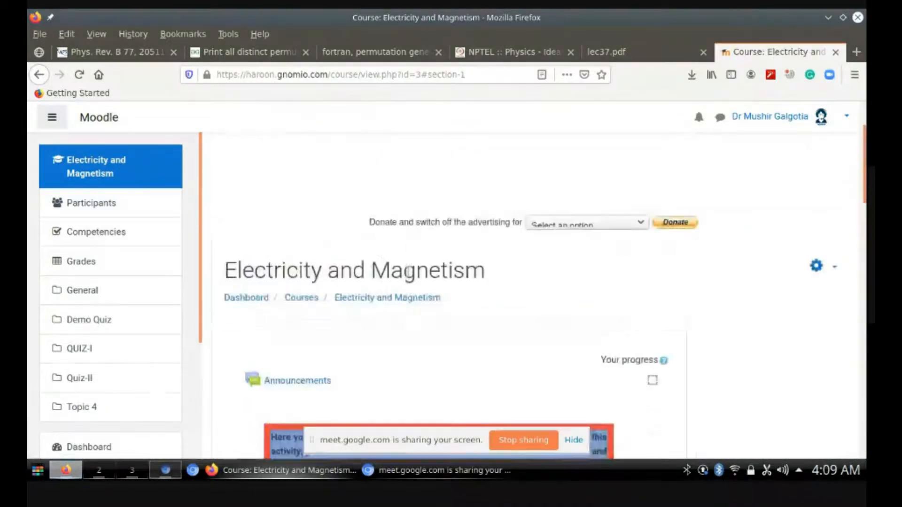
Step: Open the Enrollment Certificate activity and open its settings for editing
scroll(336, 278, "down", 3)
left_click(308, 337)
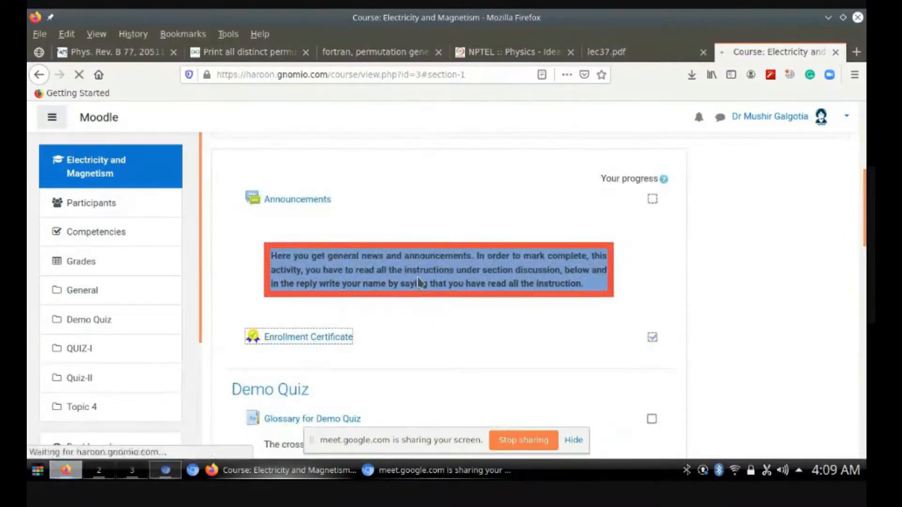
left_click(819, 247)
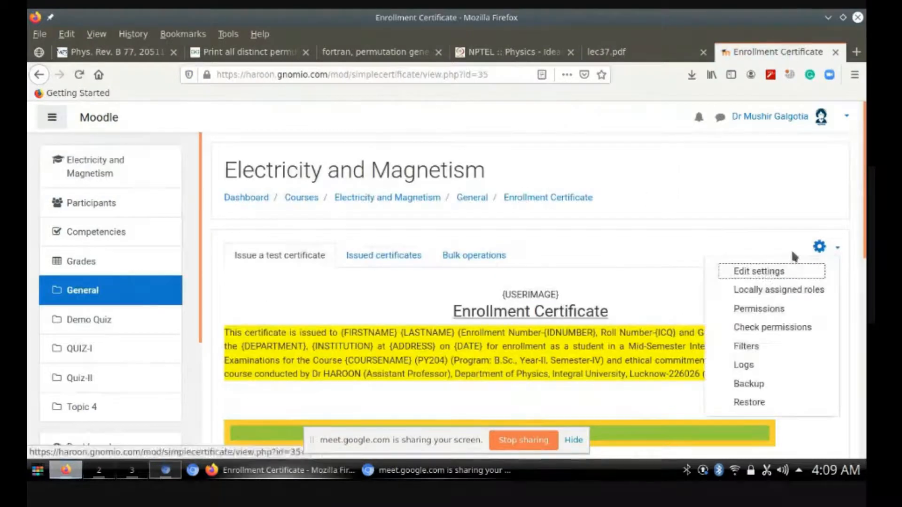
left_click(759, 270)
Step: Expand the certificate's Issue Options and examine the Email Teachers, Email Others and Delivery settings with the available delivery choices
scroll(517, 244, "down", 20)
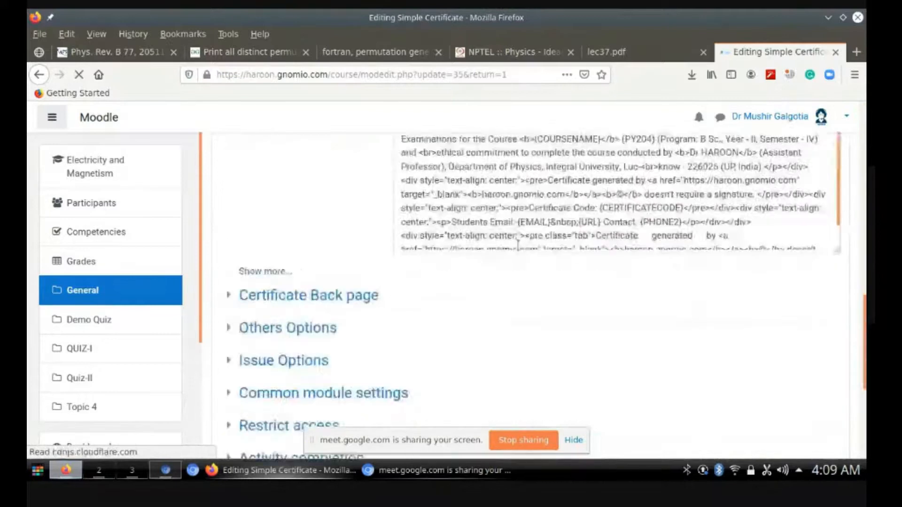
scroll(423, 258, "up", 4)
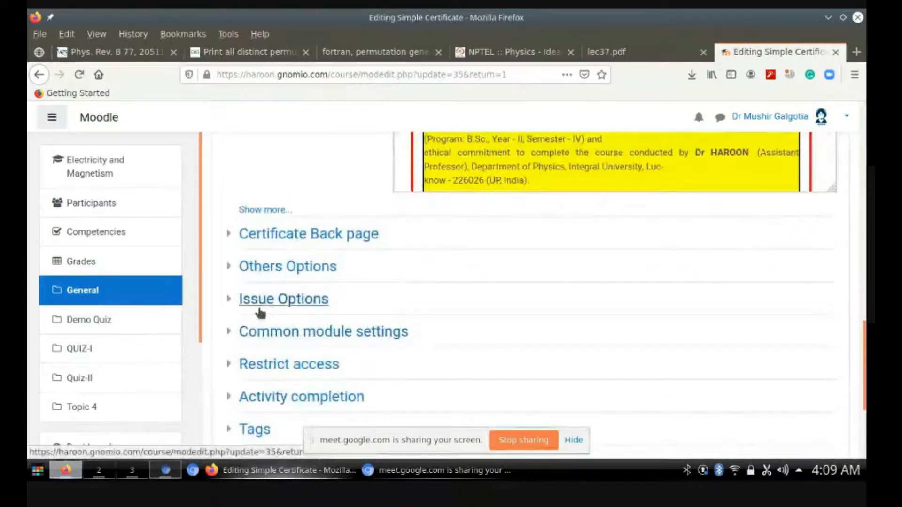
left_click(284, 303)
scroll(509, 285, "down", 3)
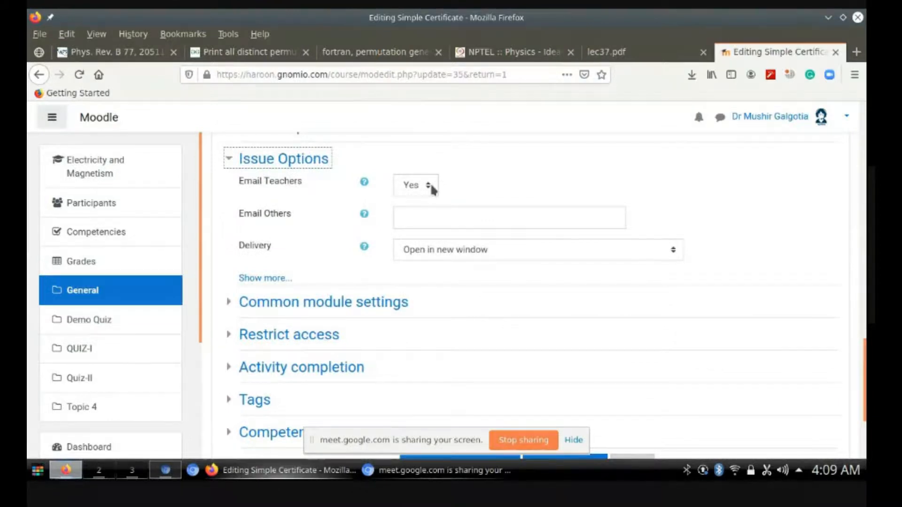
left_click(418, 217)
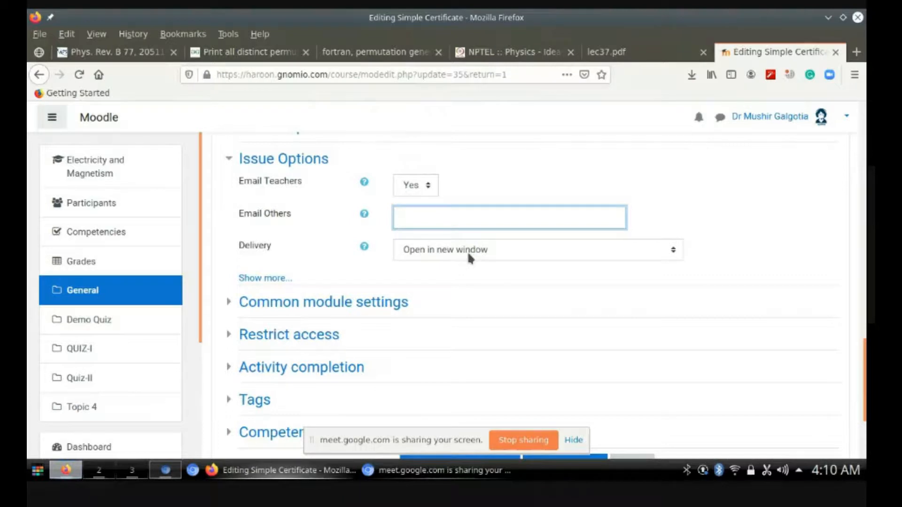
left_click(438, 249)
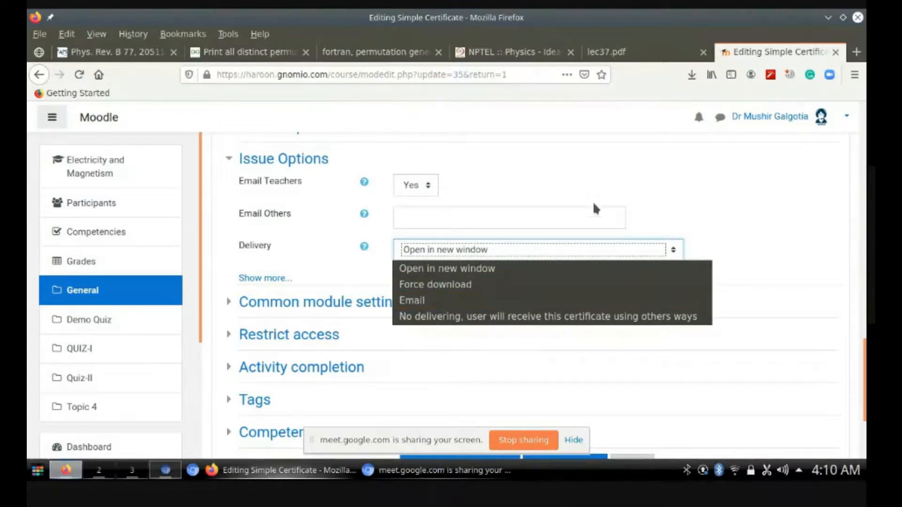
left_click(646, 201)
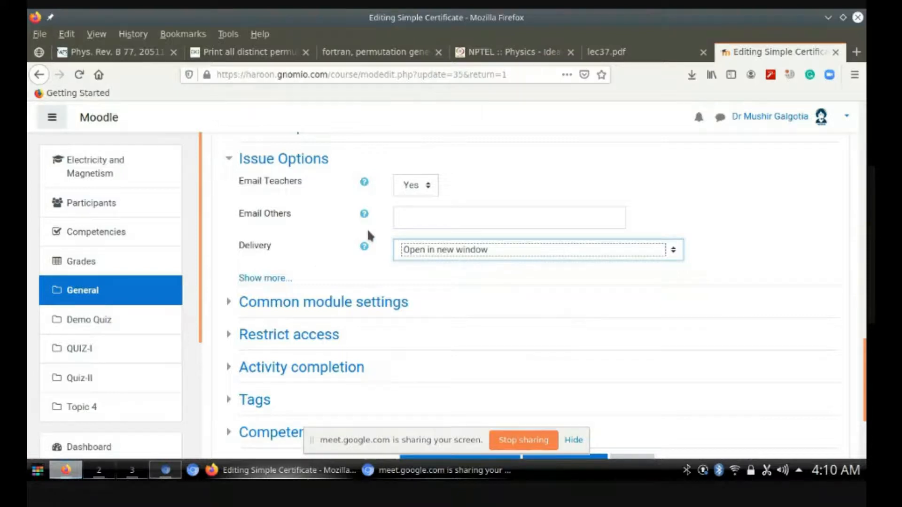
left_click(457, 251)
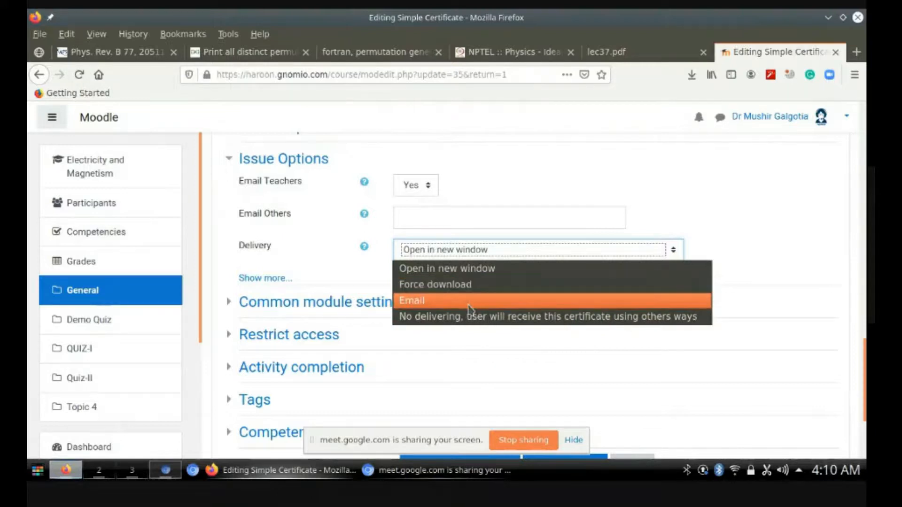
left_click(324, 227)
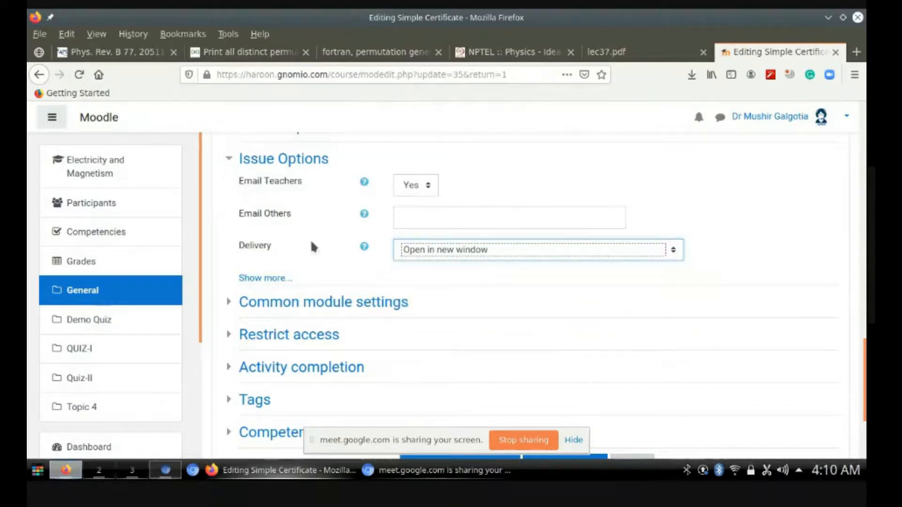
Step: Reveal the additional issue options, check the Email From name field and collapse them again
left_click(262, 277)
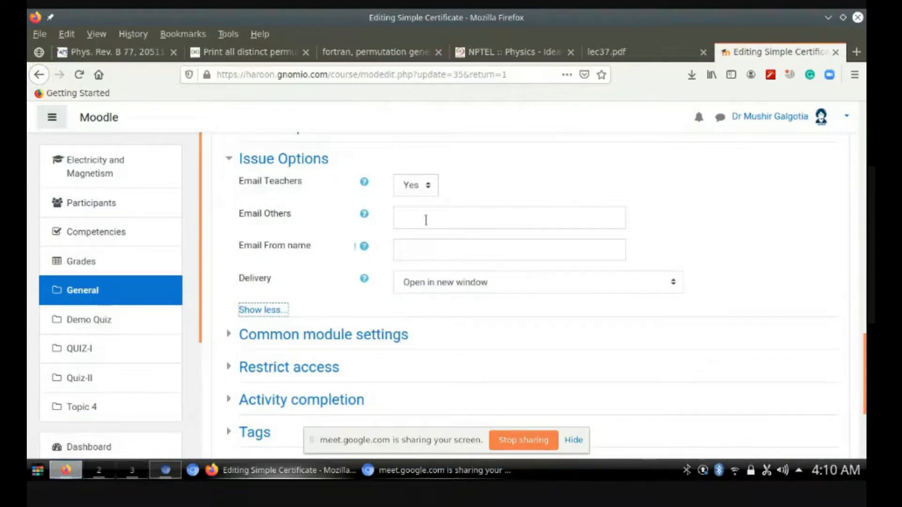
left_click(421, 248)
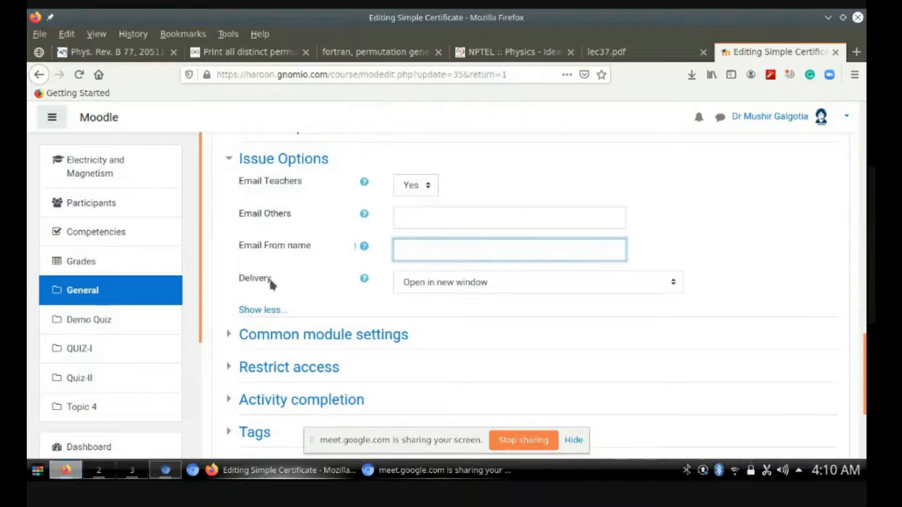
left_click(262, 309)
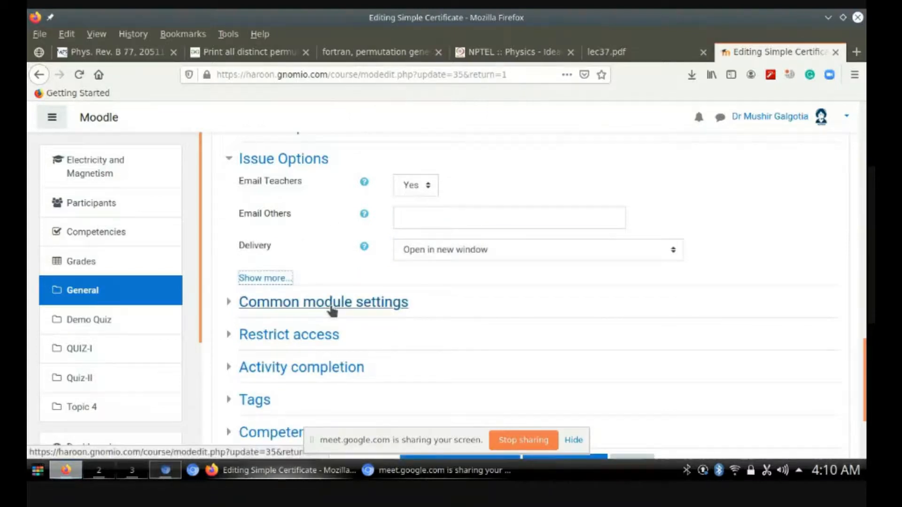
Step: Expand the Common module settings and review the certificate's availability, ID number and group options
left_click(330, 305)
scroll(331, 308, "down", 2)
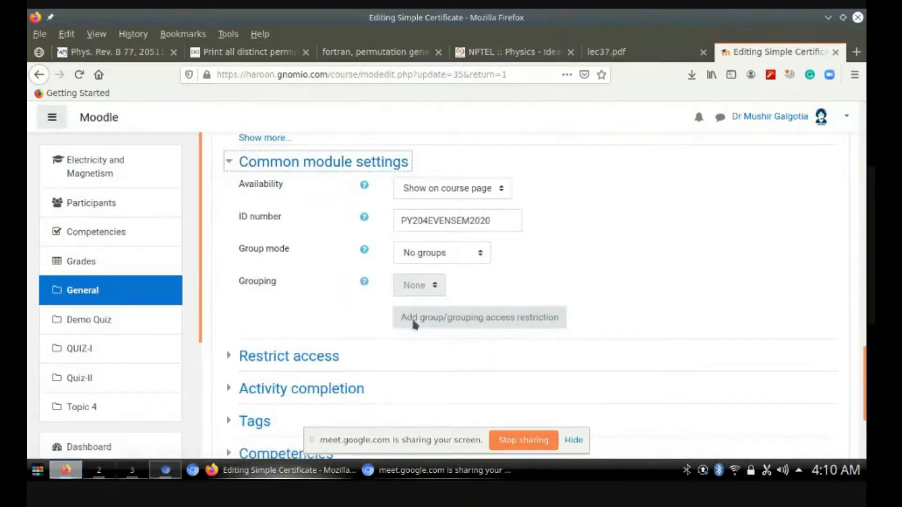
scroll(448, 202, "up", 1)
scroll(261, 251, "down", 5)
Step: Expand the Restrict access section and examine the Enrollment Certificate's current access restrictions
left_click(262, 256)
scroll(328, 224, "down", 5)
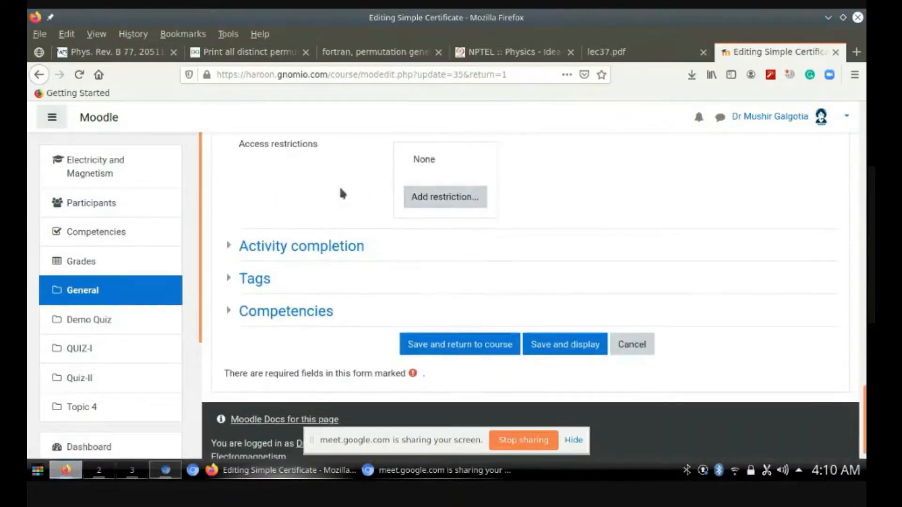
scroll(422, 207, "up", 1)
double_click(427, 194)
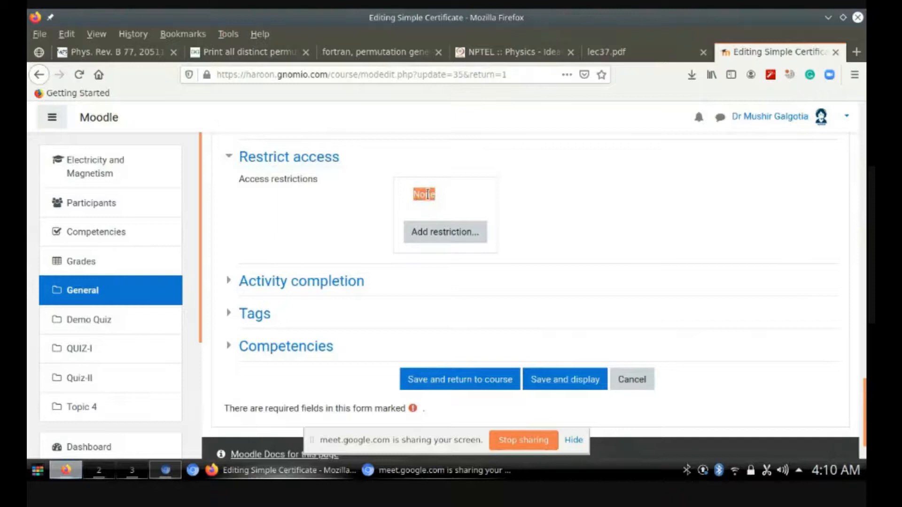
scroll(373, 202, "down", 1)
scroll(373, 201, "up", 1)
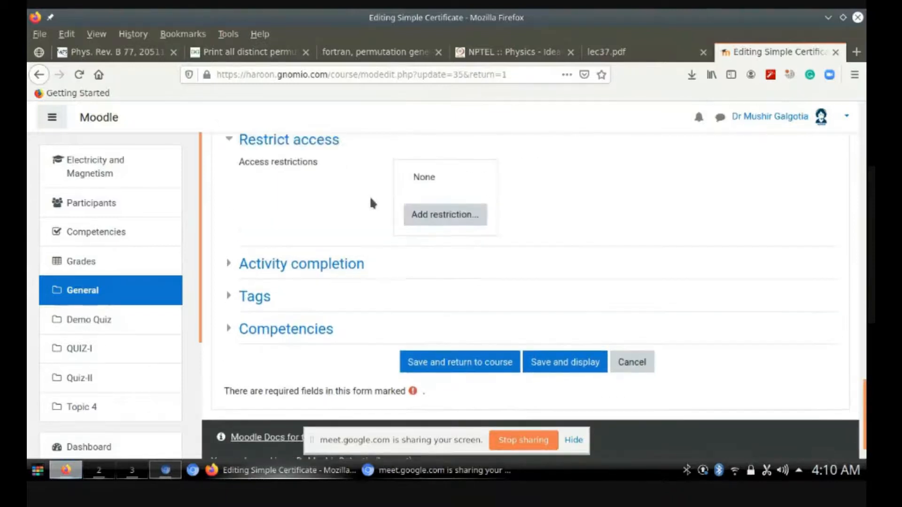
scroll(373, 202, "up", 2)
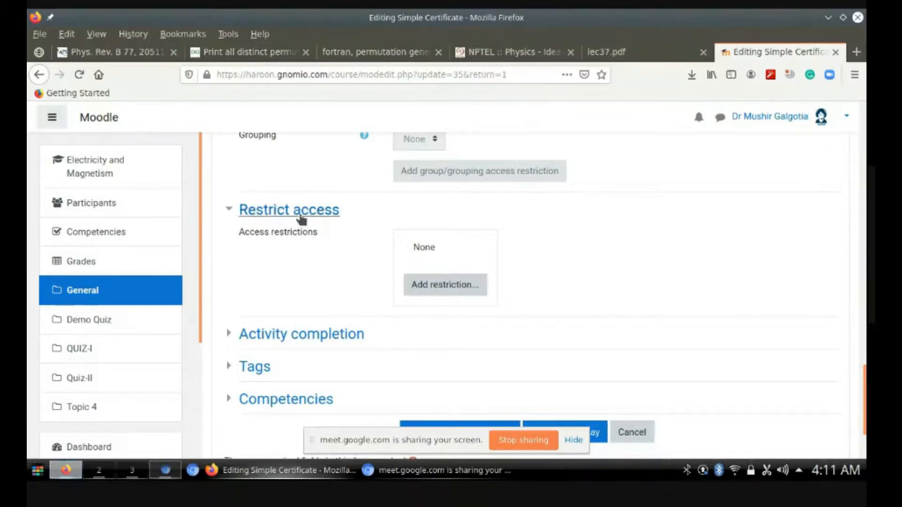
Step: Add a Date access restriction to the Enrollment Certificate and remove it again
left_click(438, 288)
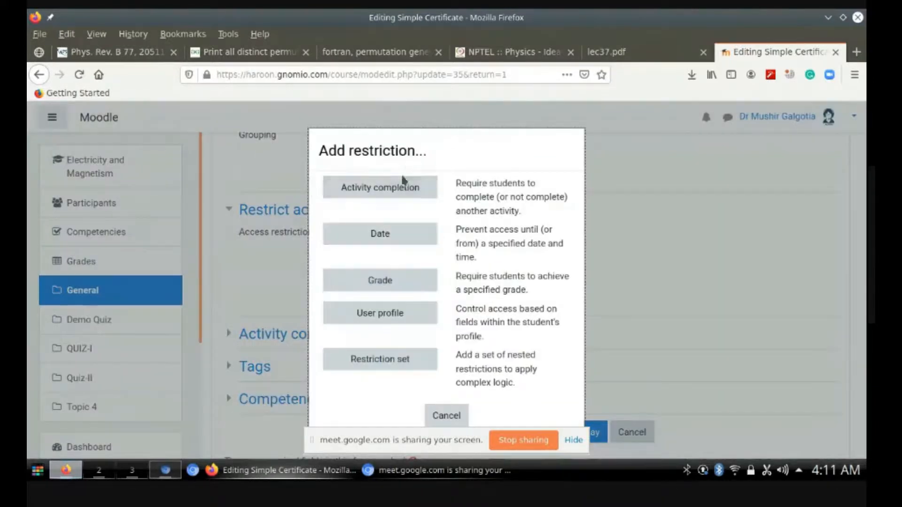
left_click(408, 239)
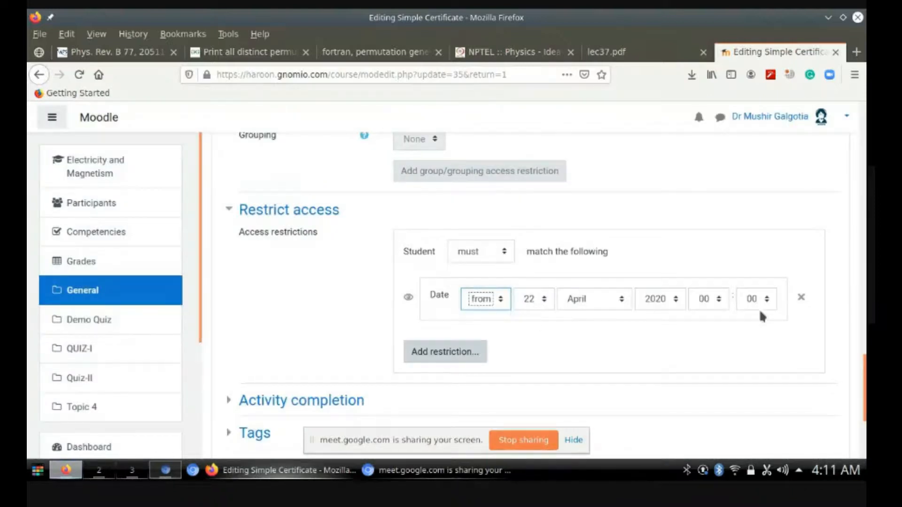
left_click_drag(801, 297, 421, 246)
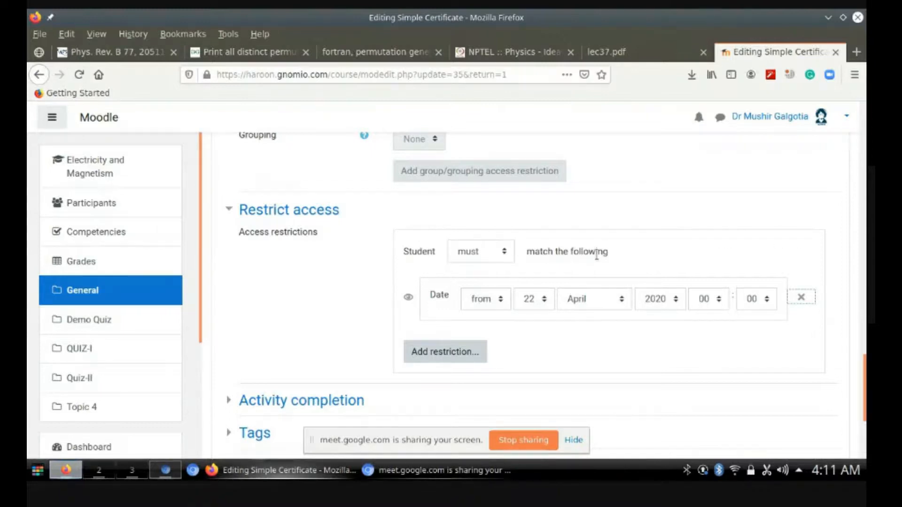
left_click(802, 300)
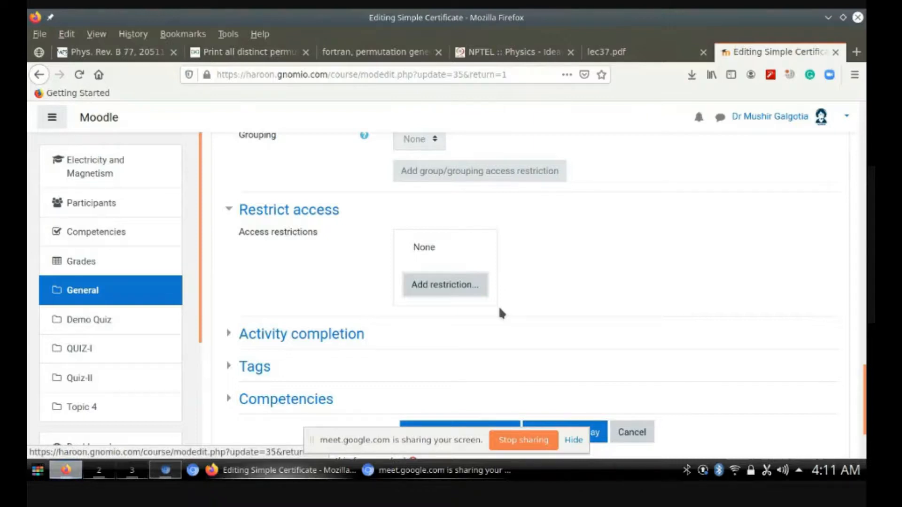
Step: Add an Activity completion restriction requiring Demo Quiz-II to be marked complete
left_click(470, 292)
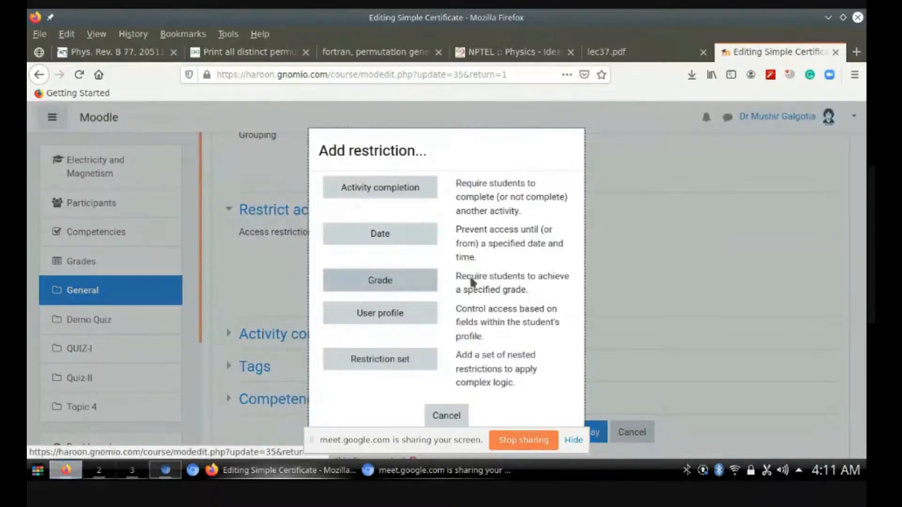
left_click(402, 186)
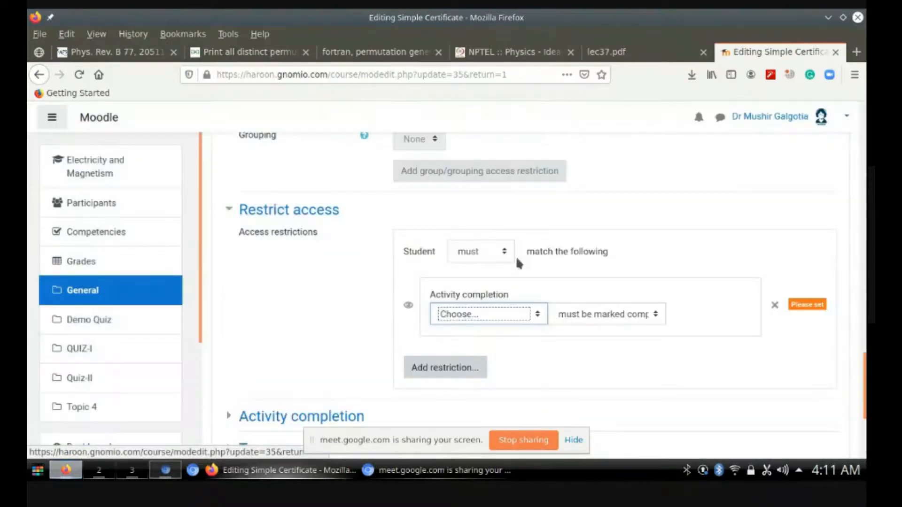
triple_click(461, 294)
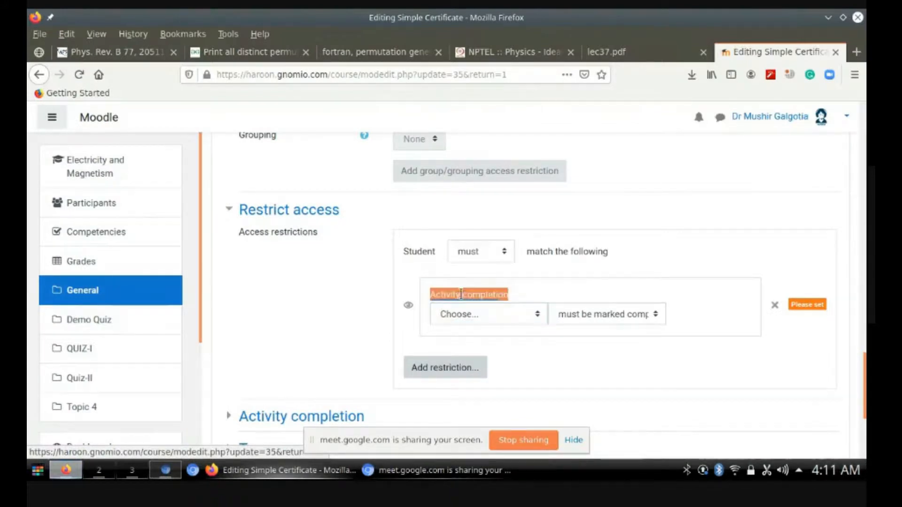
left_click(531, 315)
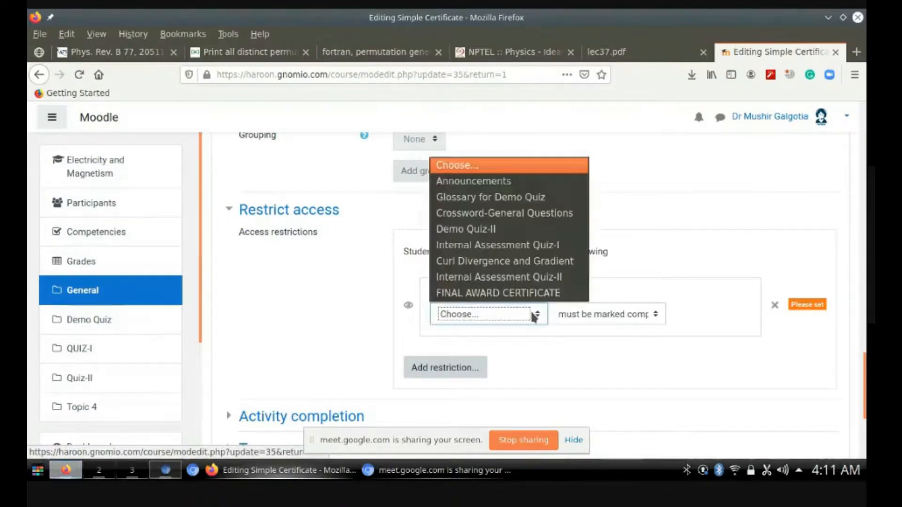
left_click(507, 233)
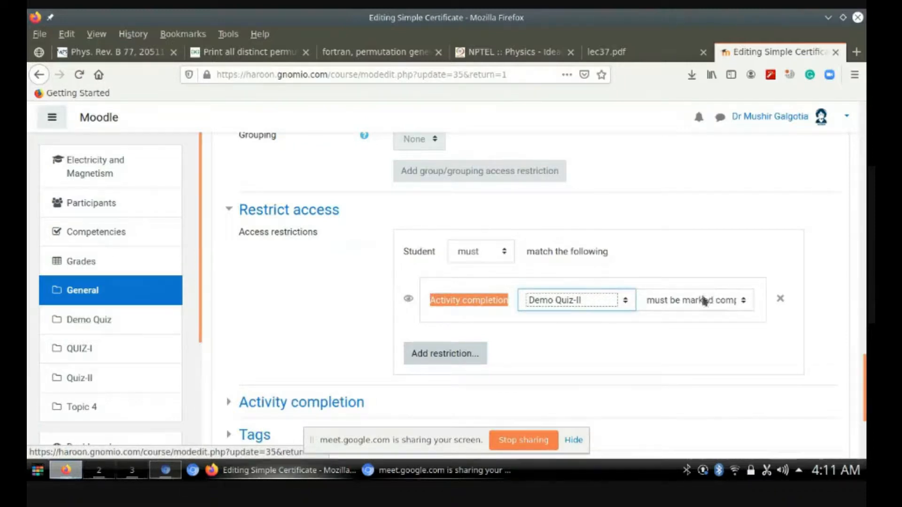
Step: Check the must and must not choices for matching the restriction, keeping must selected
left_click(481, 258)
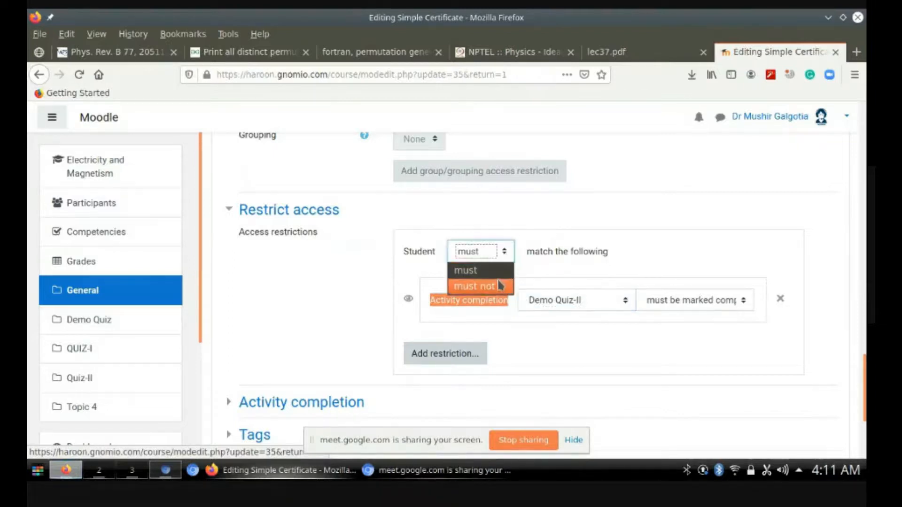
left_click(566, 262)
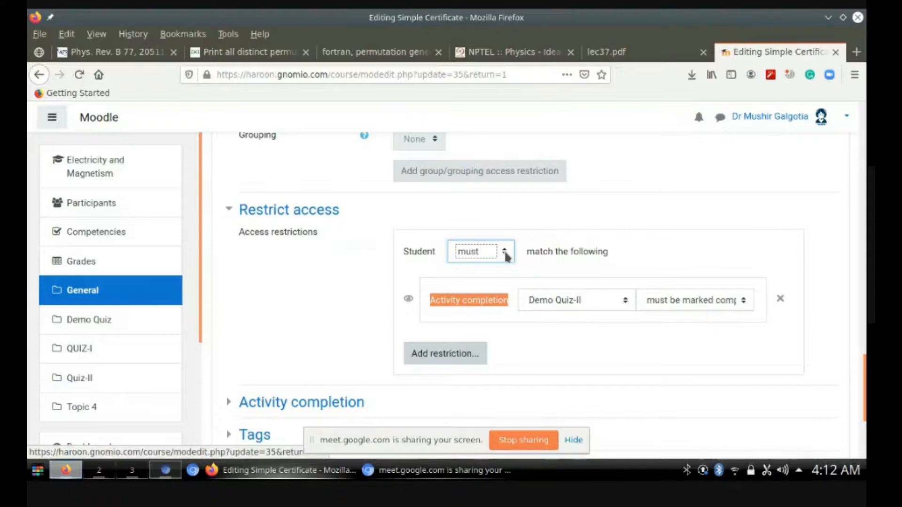
left_click(563, 272)
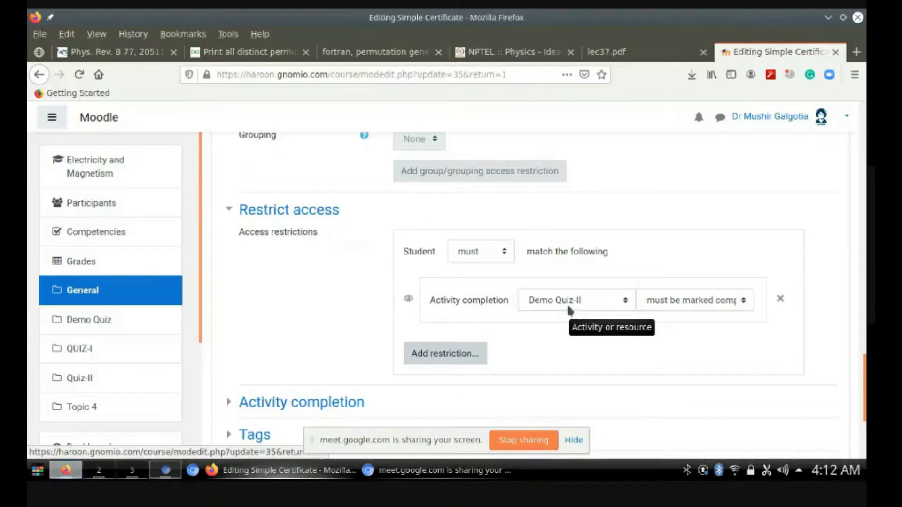
Step: Add a Date restriction from 22 April 2020, 00:00, alongside the Demo Quiz-II completion condition, and review both conditions
left_click(475, 357)
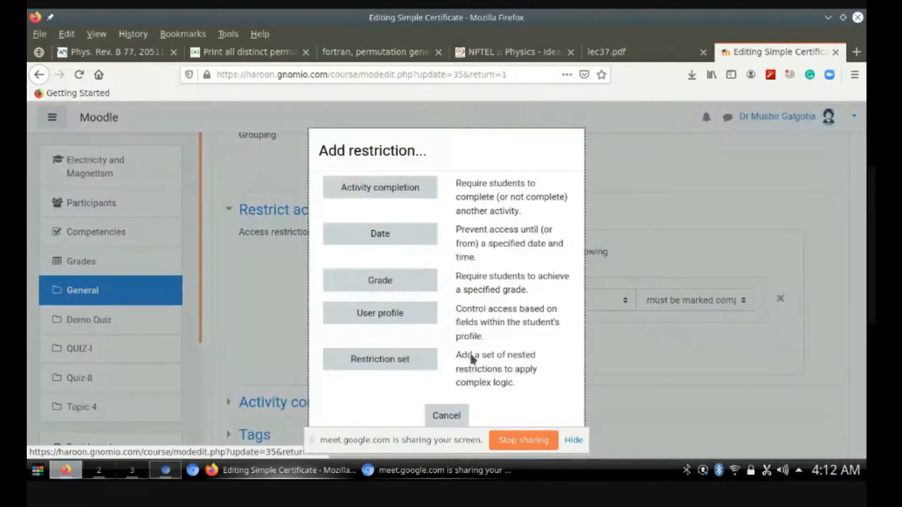
left_click(409, 237)
scroll(515, 317, "down", 3)
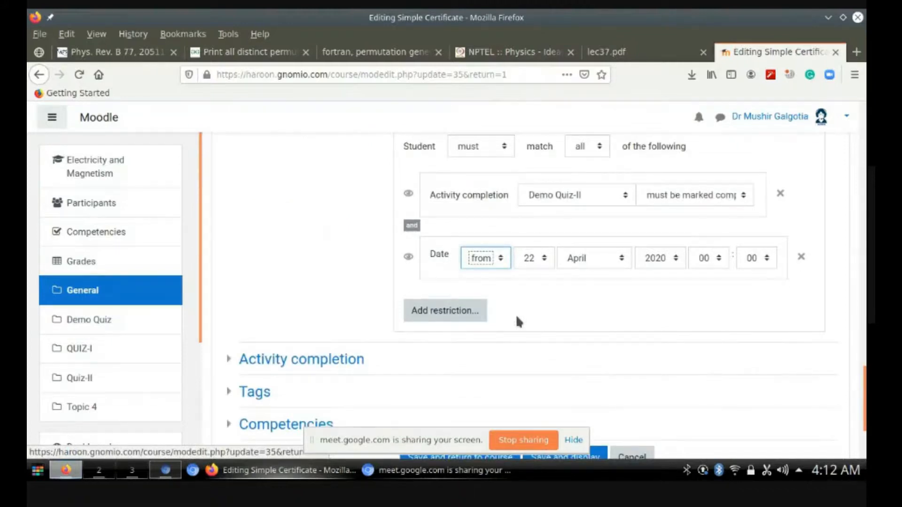
scroll(393, 256, "up", 4)
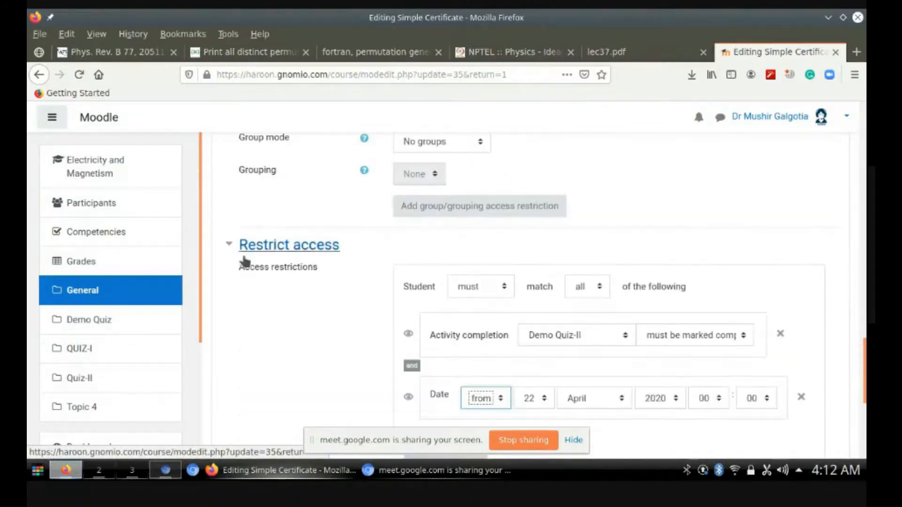
scroll(245, 262, "down", 3)
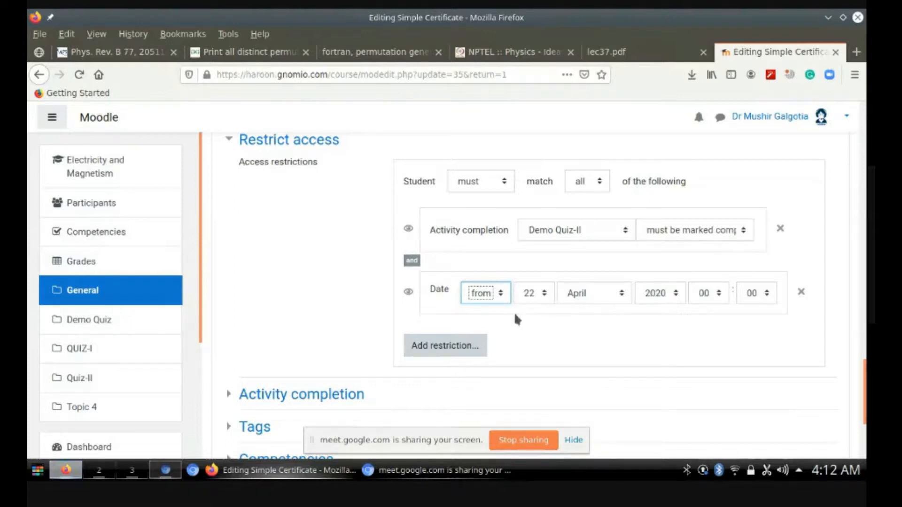
Step: Review the available restriction types, including the nested Restriction set, without adding one
left_click(483, 348)
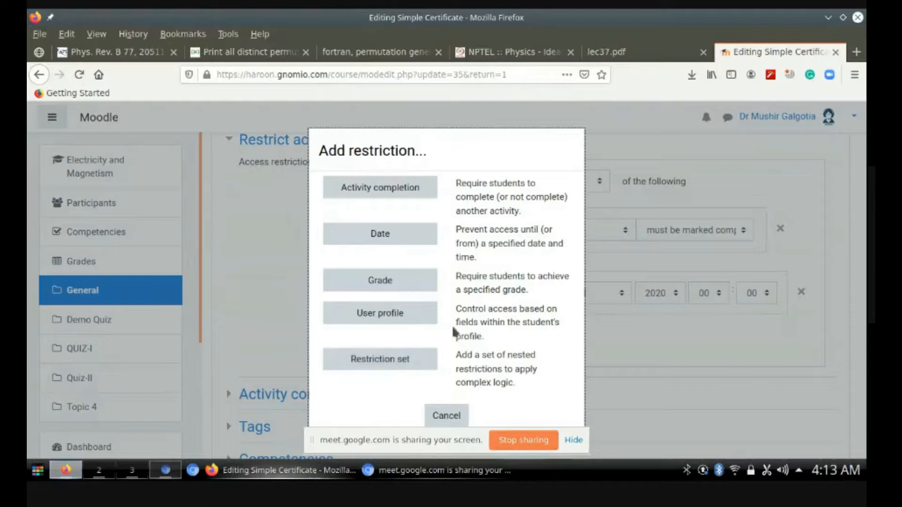
triple_click(494, 351)
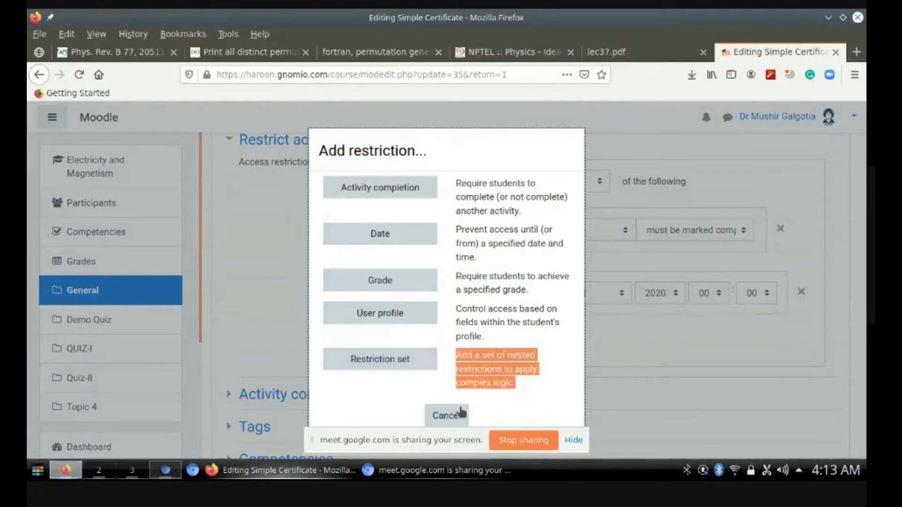
left_click(459, 413)
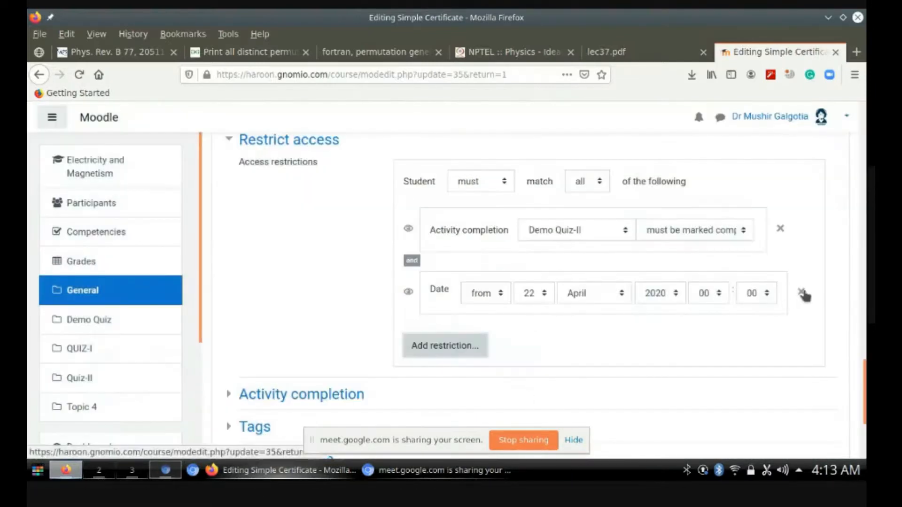
Step: Remove the Date and Demo Quiz-II completion restrictions and collapse the Restrict access section
left_click(804, 293)
left_click(780, 228)
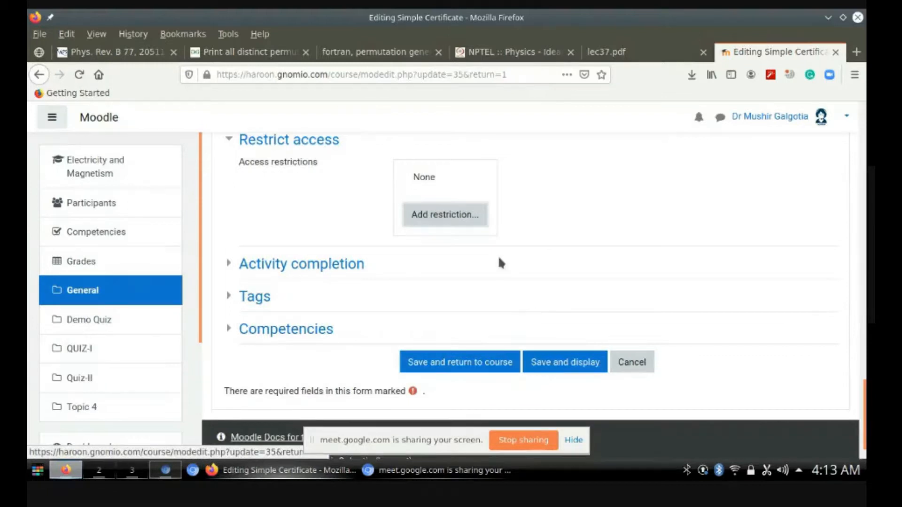
scroll(292, 214, "up", 1)
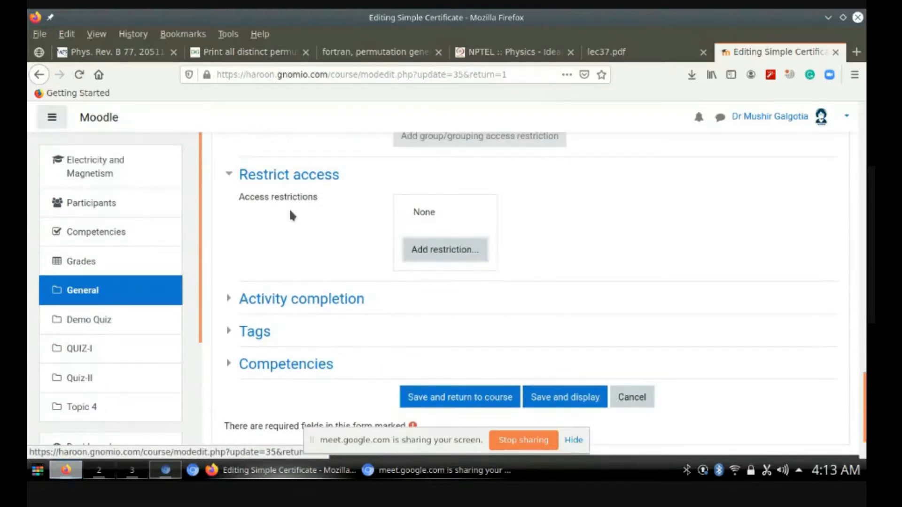
left_click(288, 177)
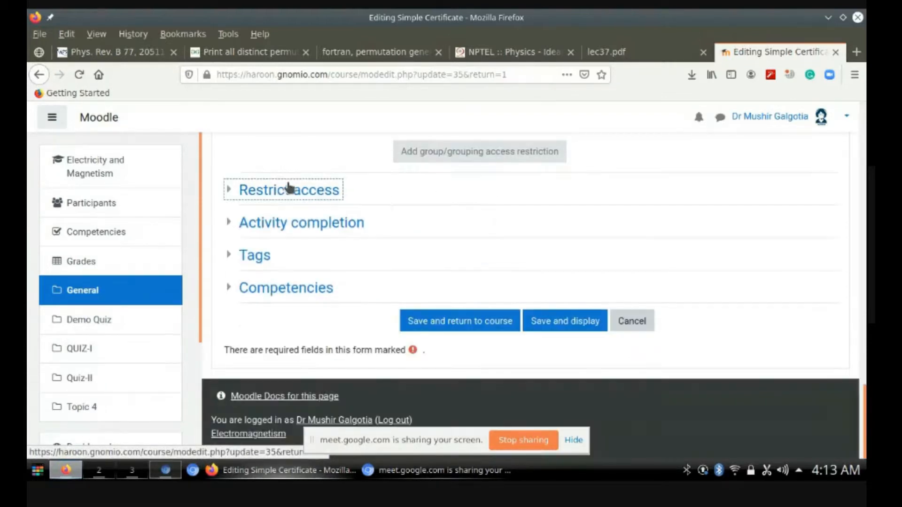
Step: Review the Enrollment Certificate's Activity completion settings and unlock the completion options
left_click(315, 224)
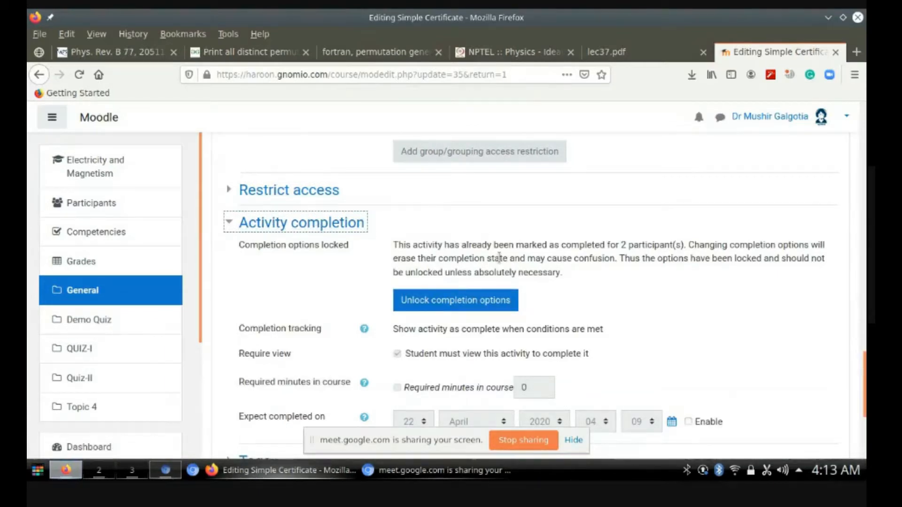
scroll(499, 257, "up", 4)
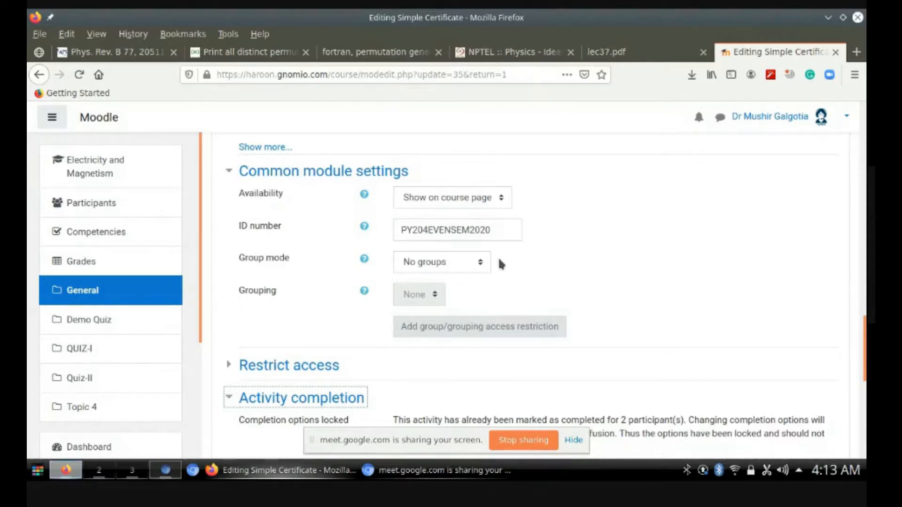
scroll(499, 260, "down", 3)
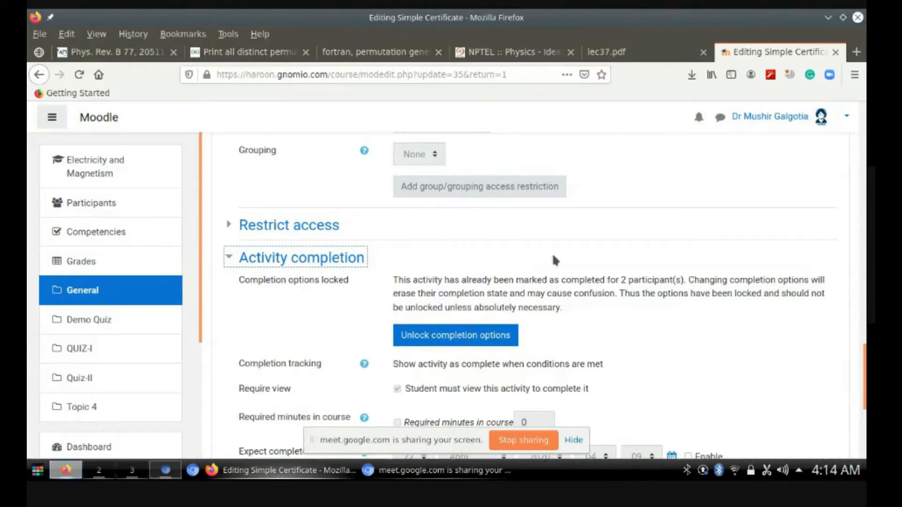
scroll(556, 256, "down", 3)
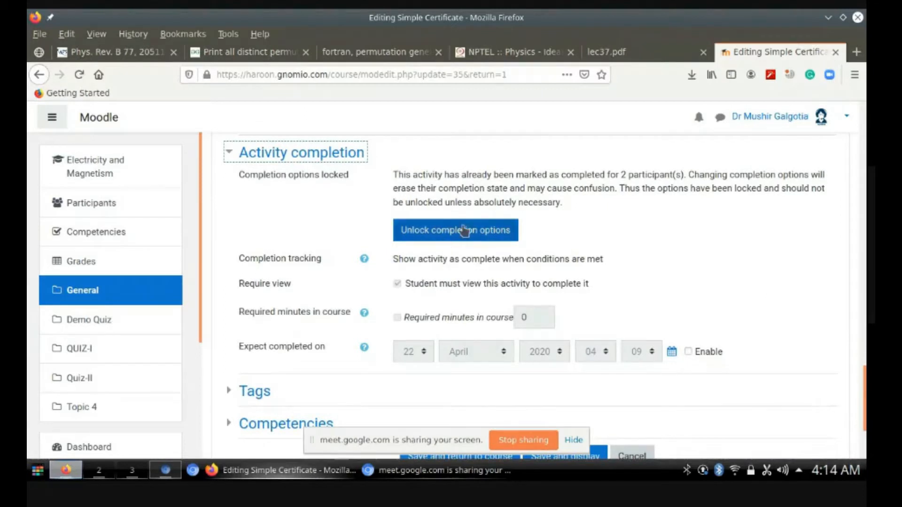
left_click(478, 230)
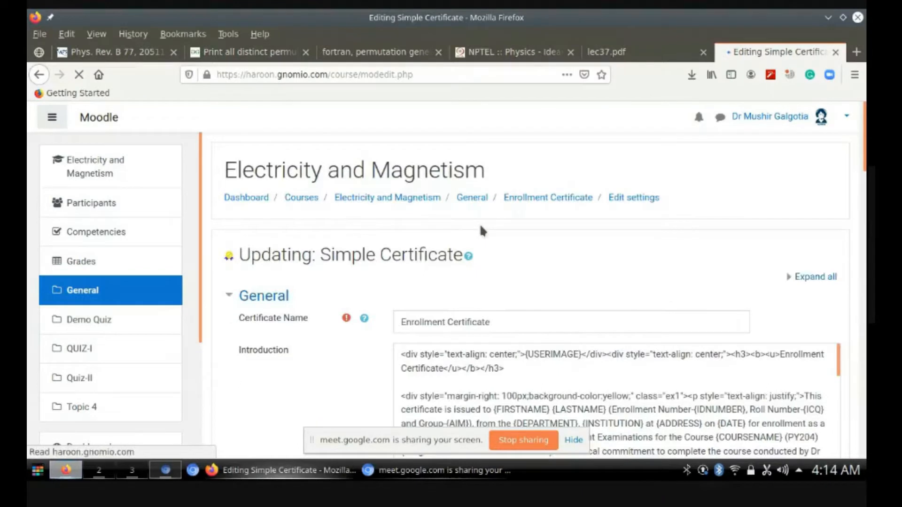
Step: Try manual marking by students as the completion tracking, and settle on "Do not indicate activity completion"
scroll(374, 303, "down", 15)
scroll(375, 306, "down", 2)
scroll(375, 305, "up", 4)
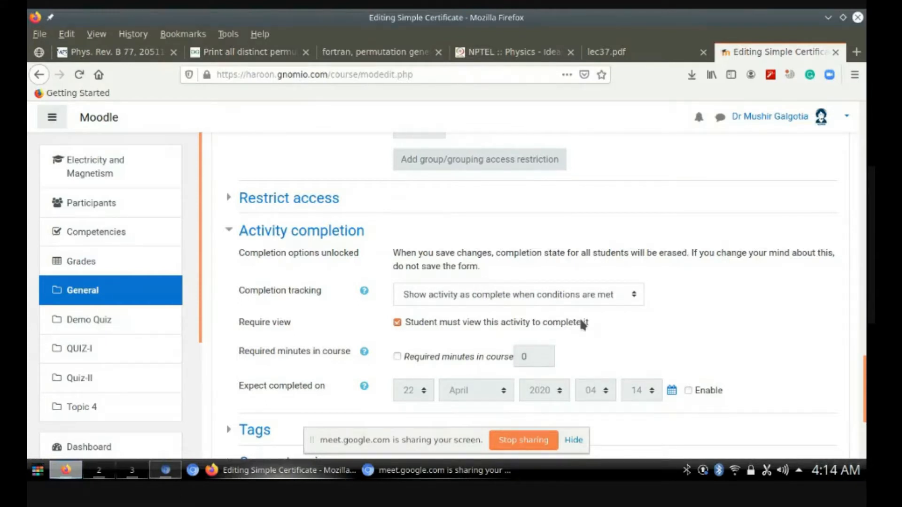
left_click(601, 295)
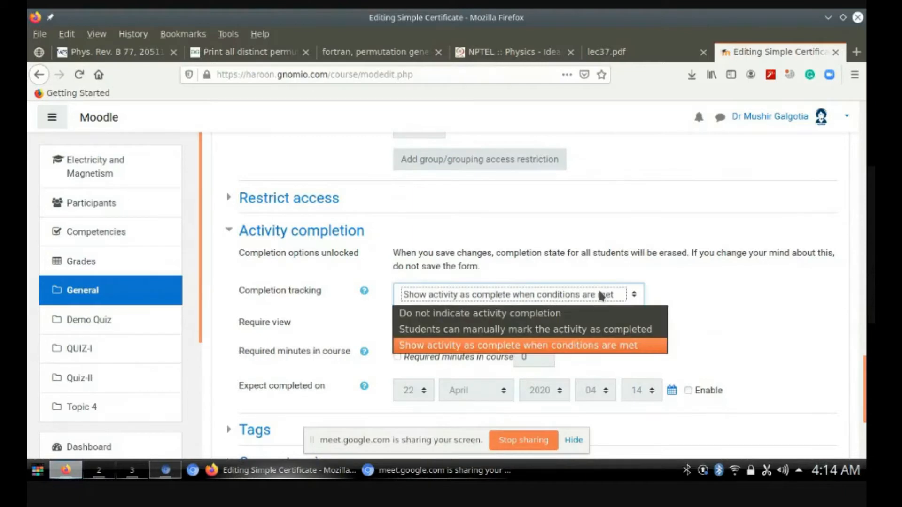
left_click(604, 329)
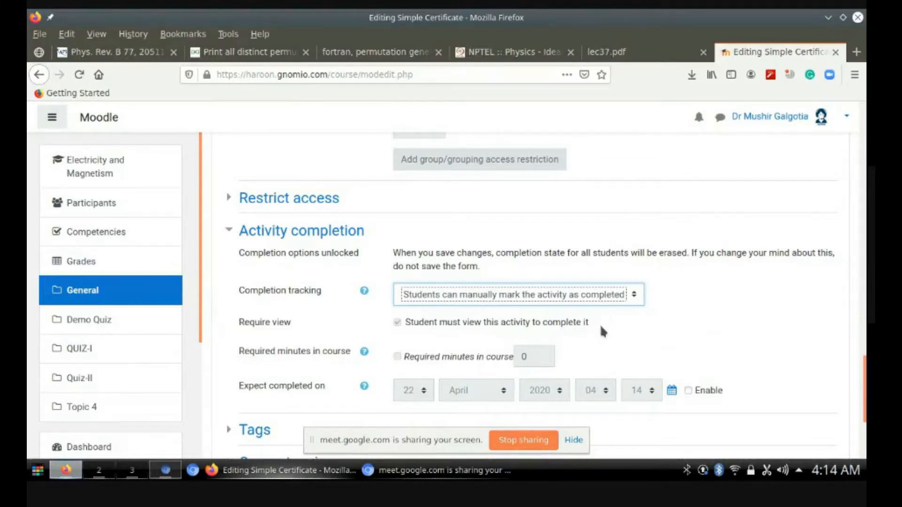
left_click(597, 294)
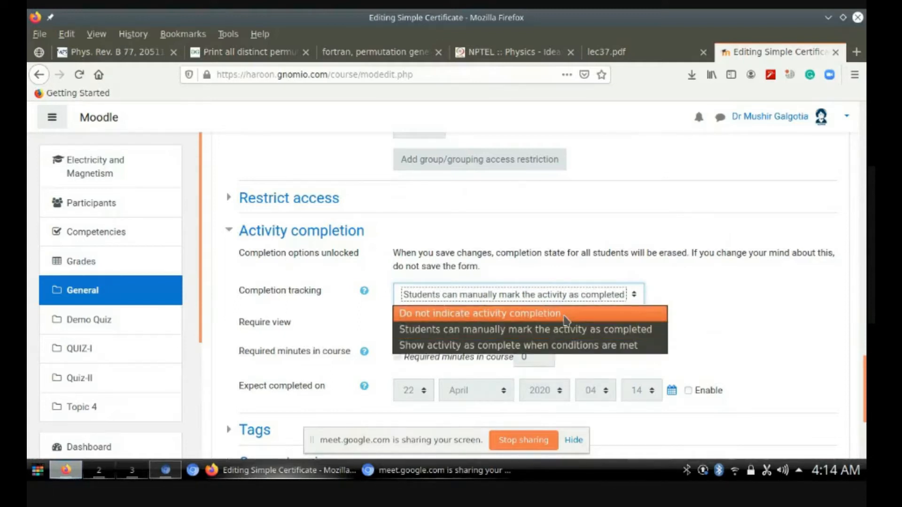
left_click(567, 321)
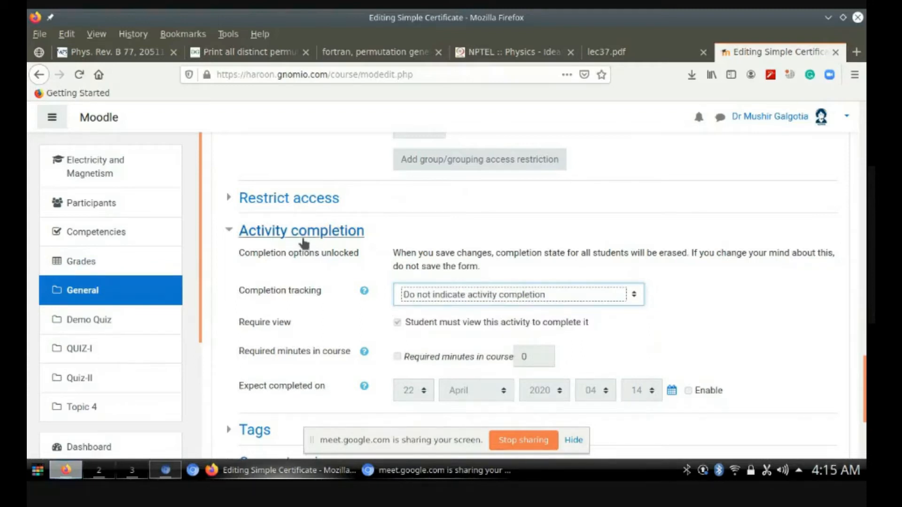
left_click(303, 235)
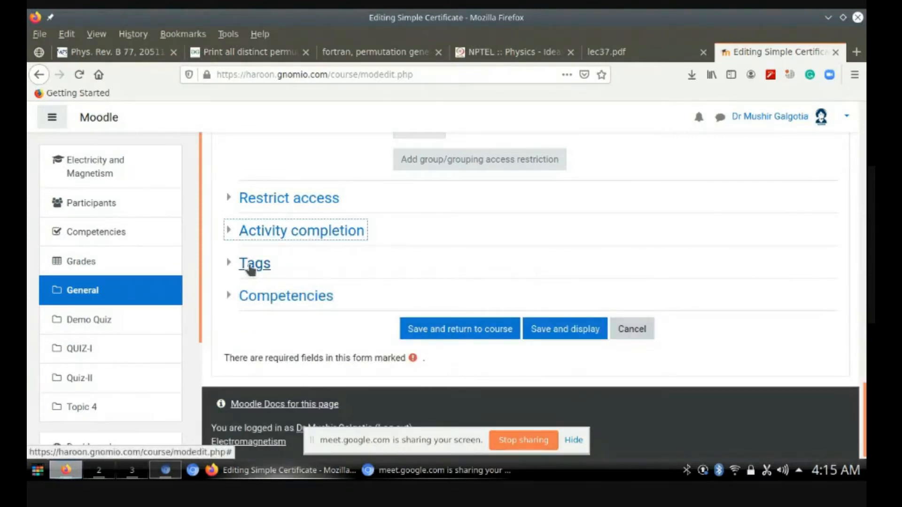
Step: Examine the Tags and Competencies settings of the Enrollment Certificate, collapsing each section again
left_click(250, 266)
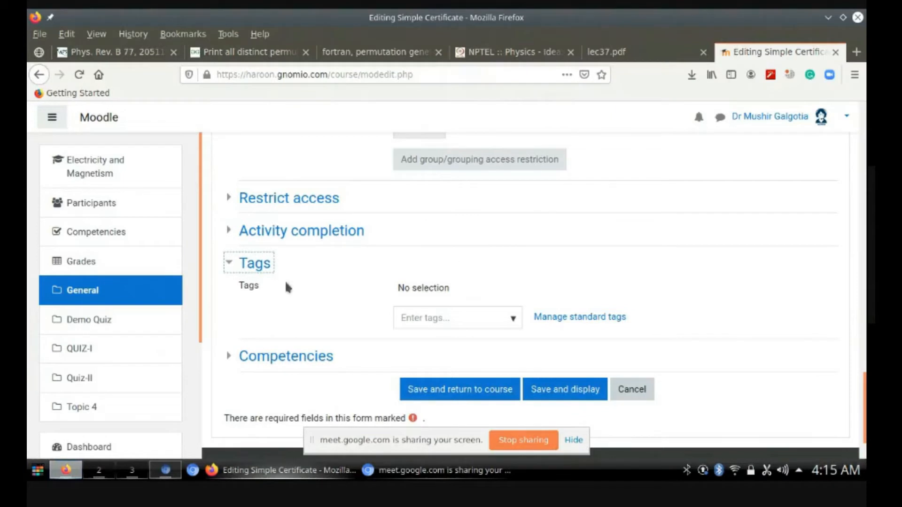
left_click(256, 266)
left_click(293, 297)
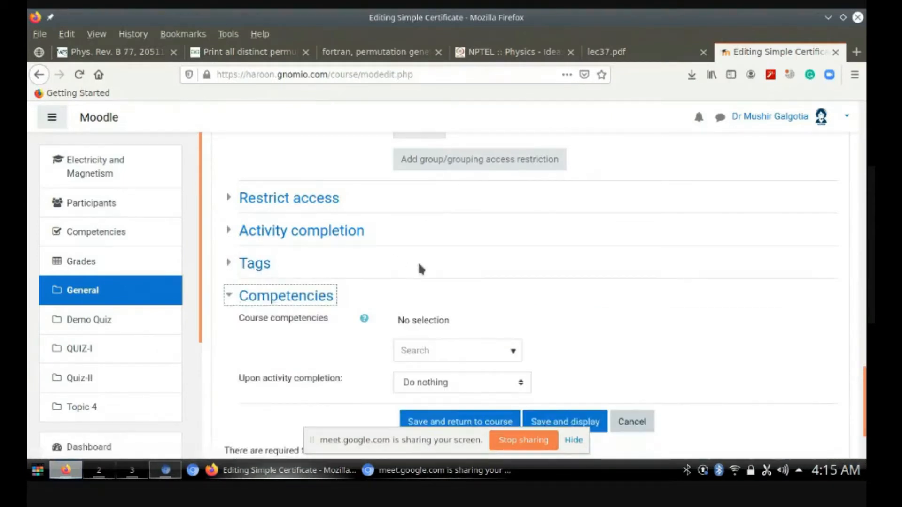
scroll(418, 262, "down", 3)
left_click(310, 197)
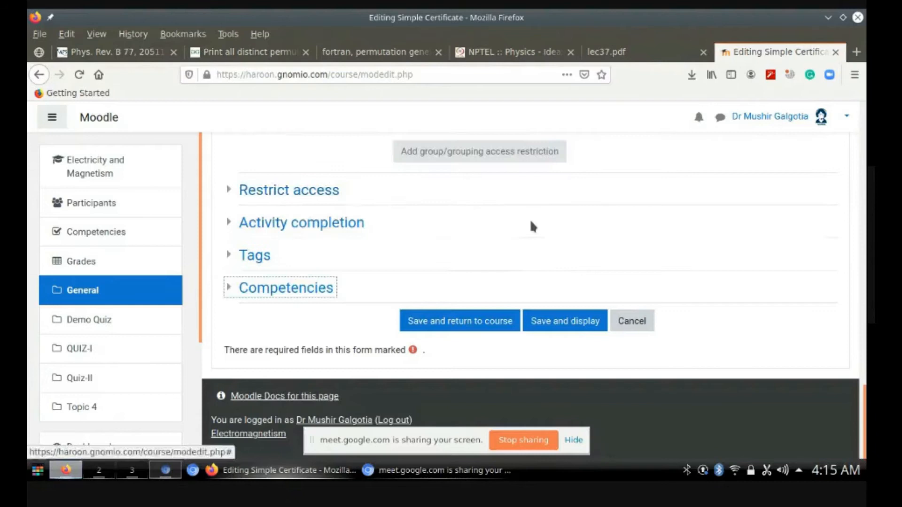
Step: Review the certificate's issue options and read through the Certificate Text with its placeholders
scroll(556, 269, "up", 7)
scroll(556, 269, "up", 10)
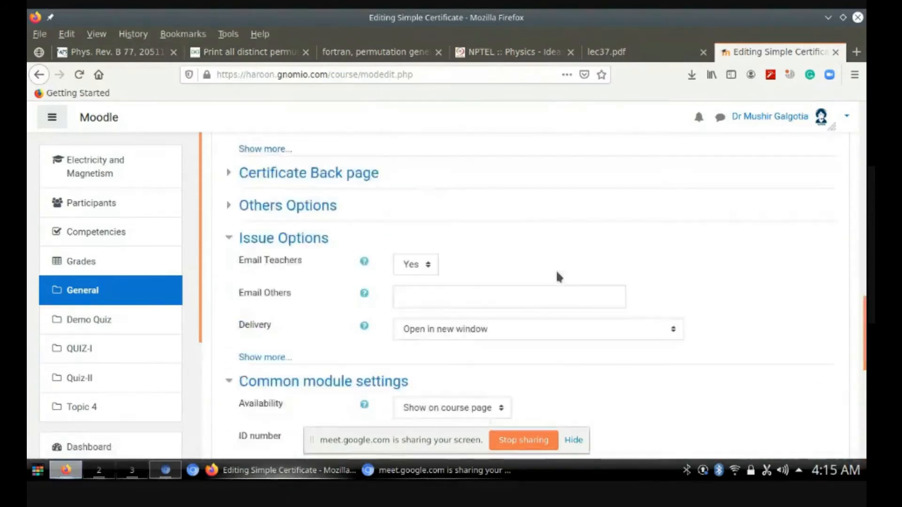
scroll(496, 335, "down", 2)
scroll(497, 334, "down", 4)
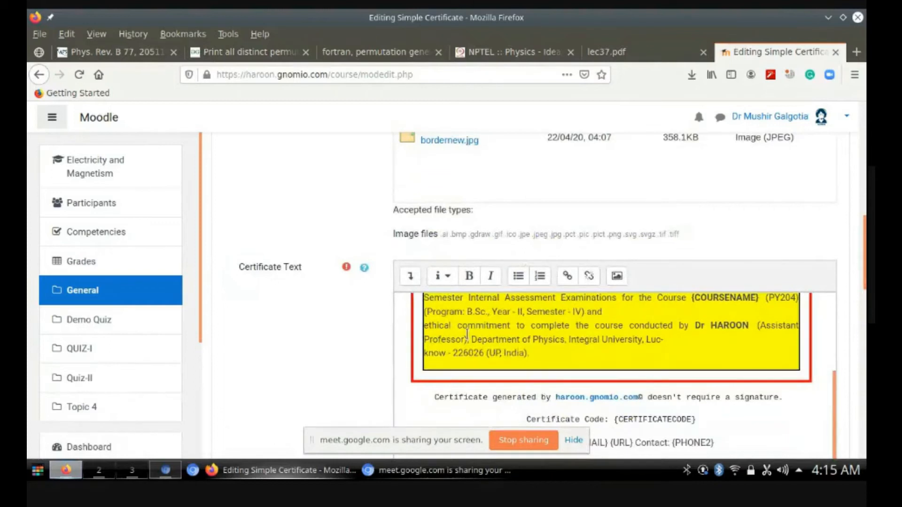
scroll(467, 334, "up", 1)
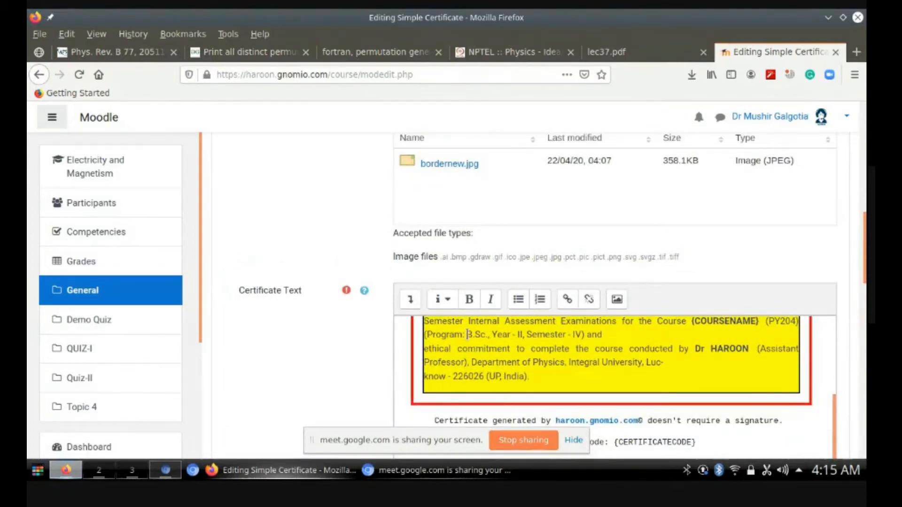
scroll(467, 335, "up", 3)
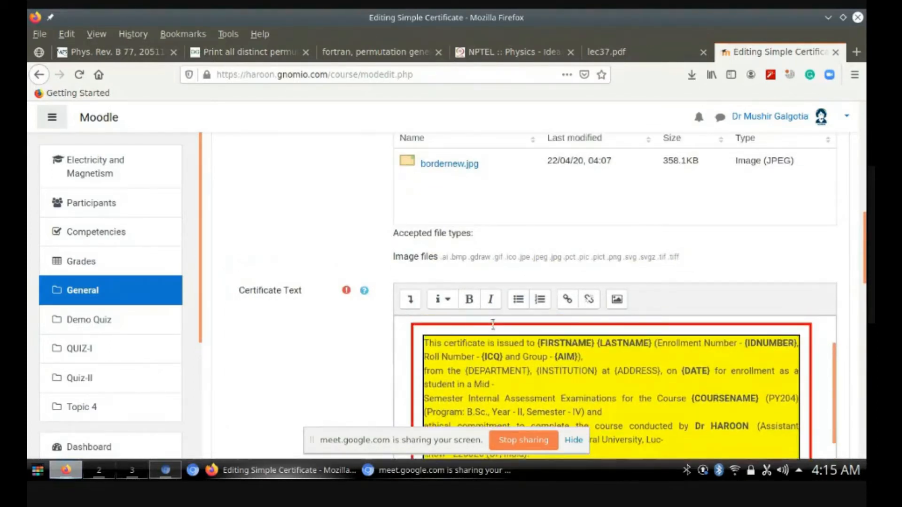
scroll(378, 334, "down", 1)
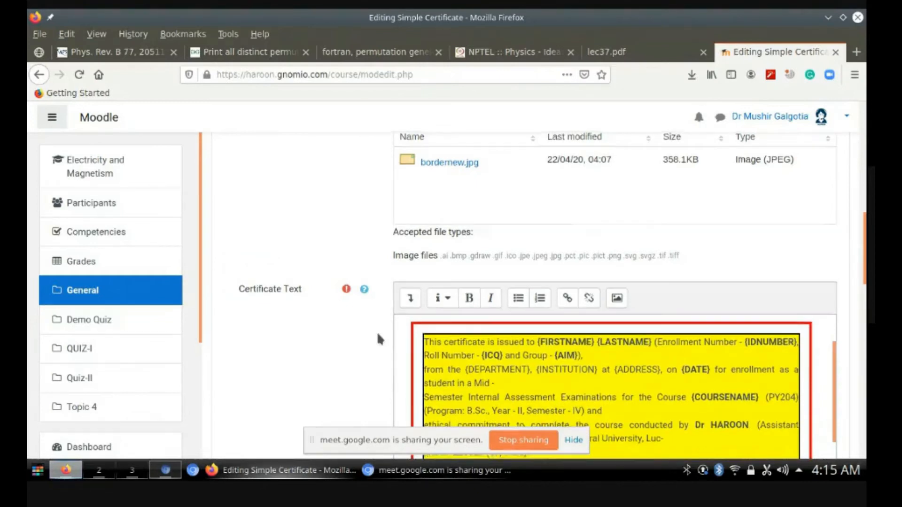
scroll(377, 332, "down", 2)
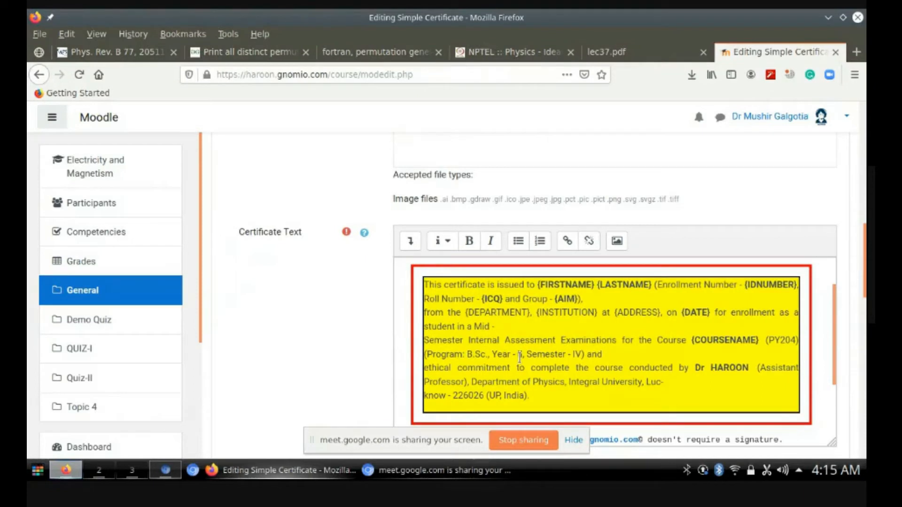
scroll(536, 312, "up", 2)
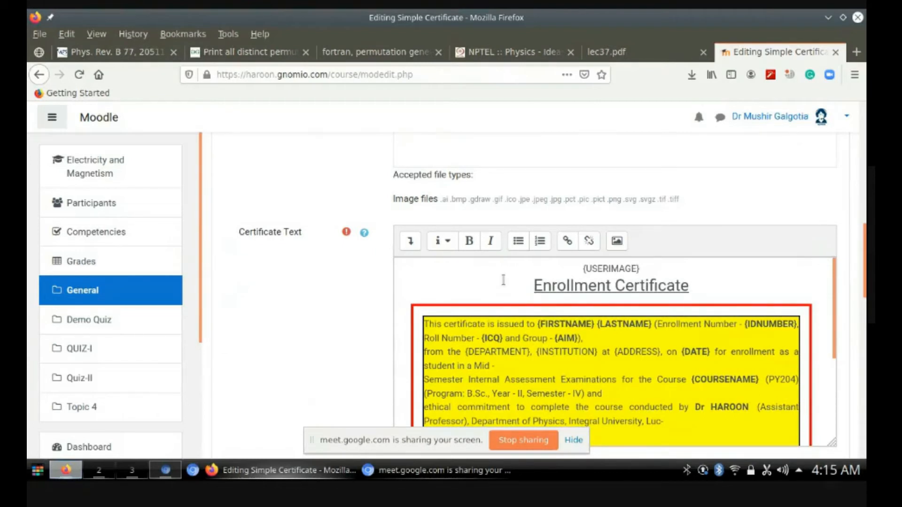
scroll(505, 282, "down", 5)
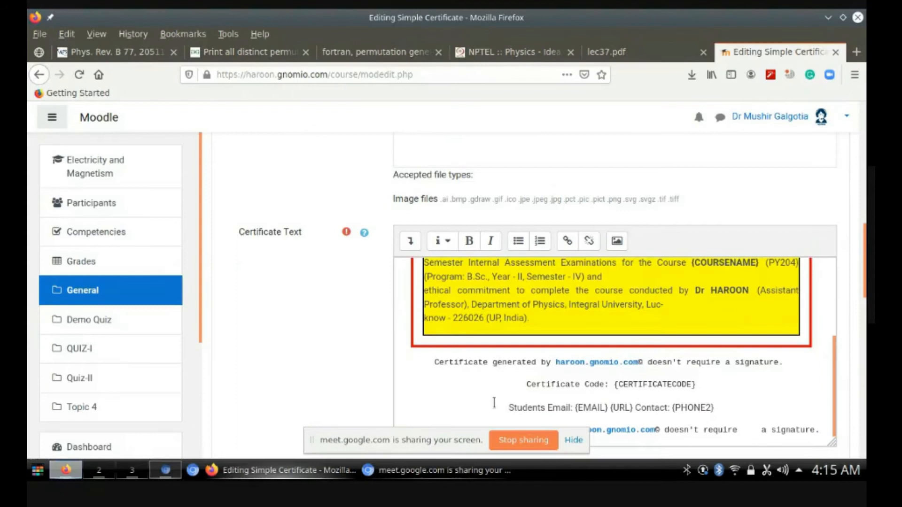
scroll(517, 329, "up", 5)
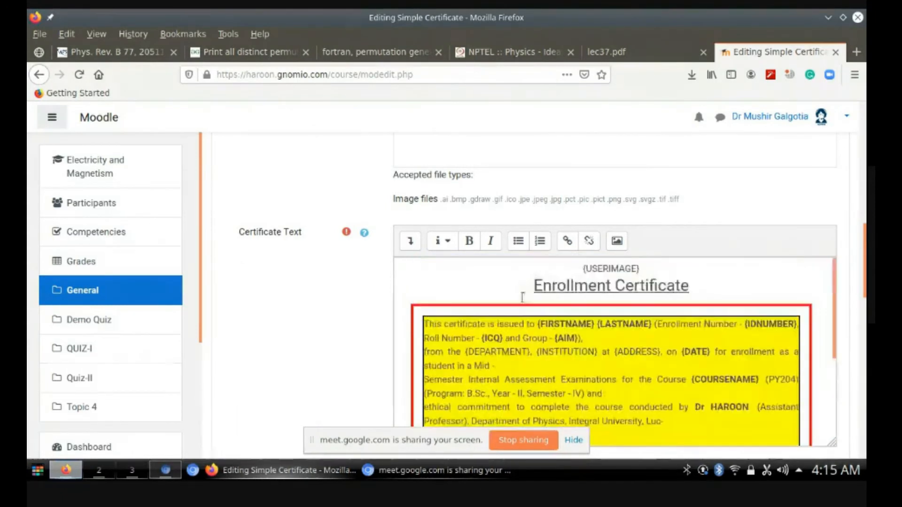
scroll(522, 297, "up", 3)
Step: Save the Enrollment Certificate settings and display the activity
scroll(334, 295, "down", 10)
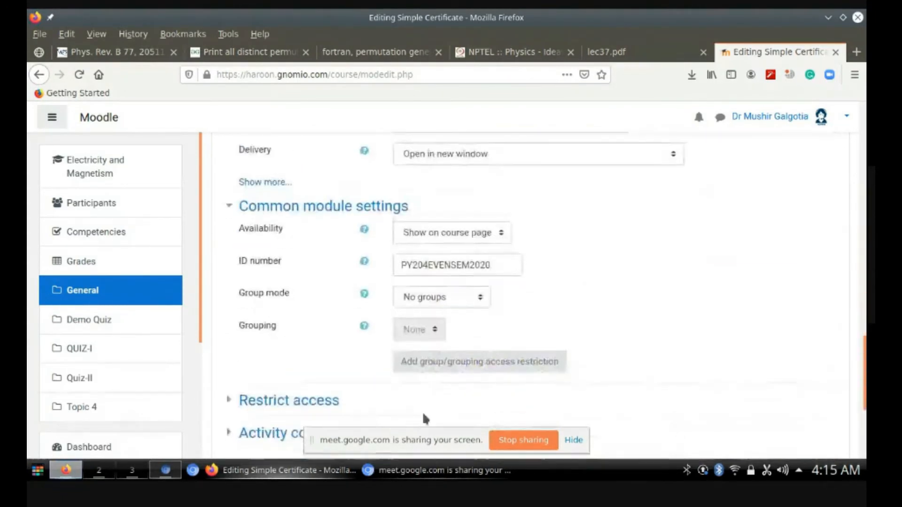
scroll(424, 417, "down", 3)
left_click(566, 358)
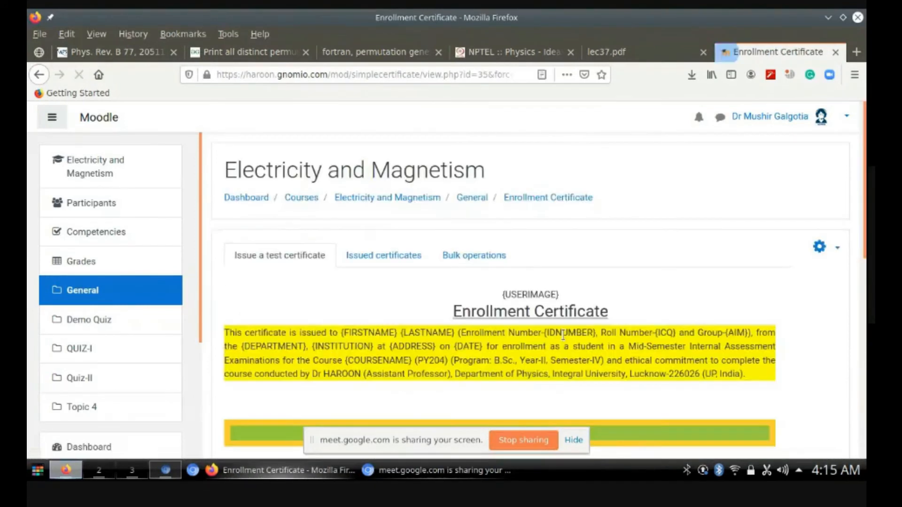
Step: Review the Enrollment Certificate page's introduction, placeholders and certificate retrieval area, and stop the Google Meet screen sharing
scroll(488, 280, "down", 5)
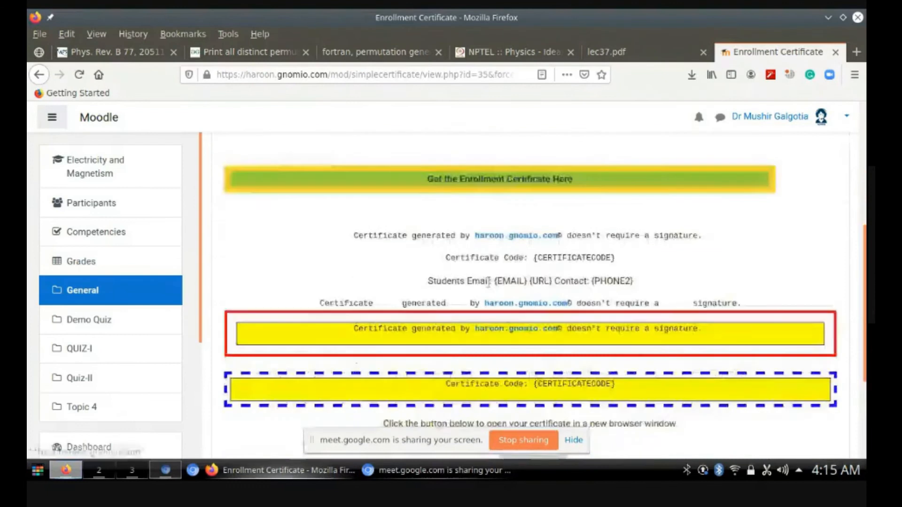
scroll(487, 281, "down", 3)
scroll(488, 281, "up", 2)
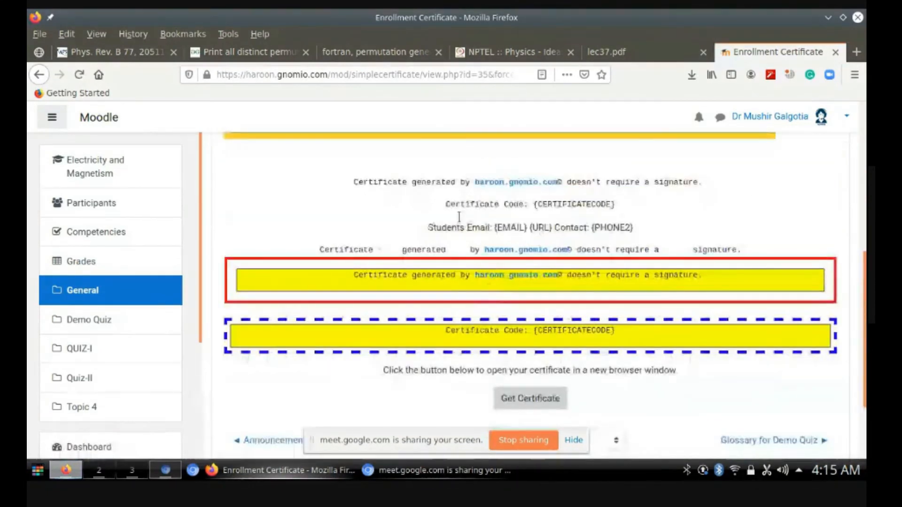
scroll(554, 202, "up", 4)
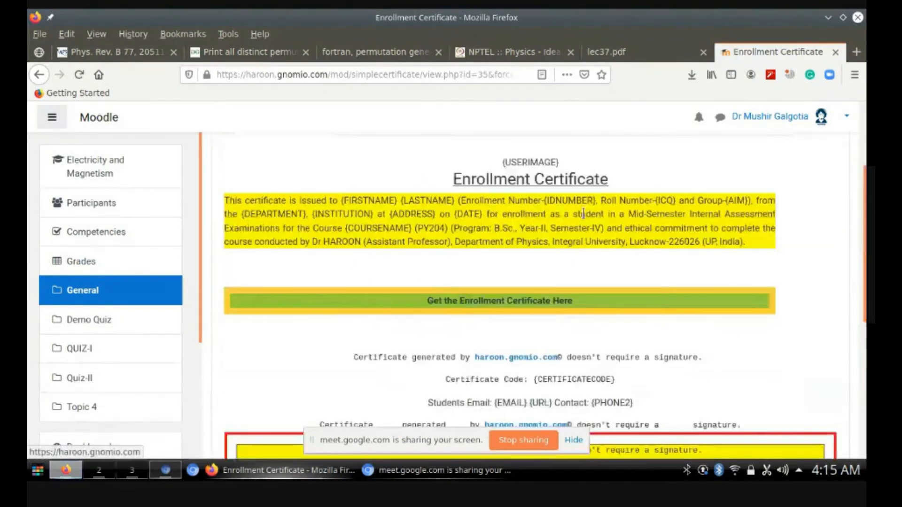
scroll(577, 247, "up", 2)
scroll(577, 247, "down", 4)
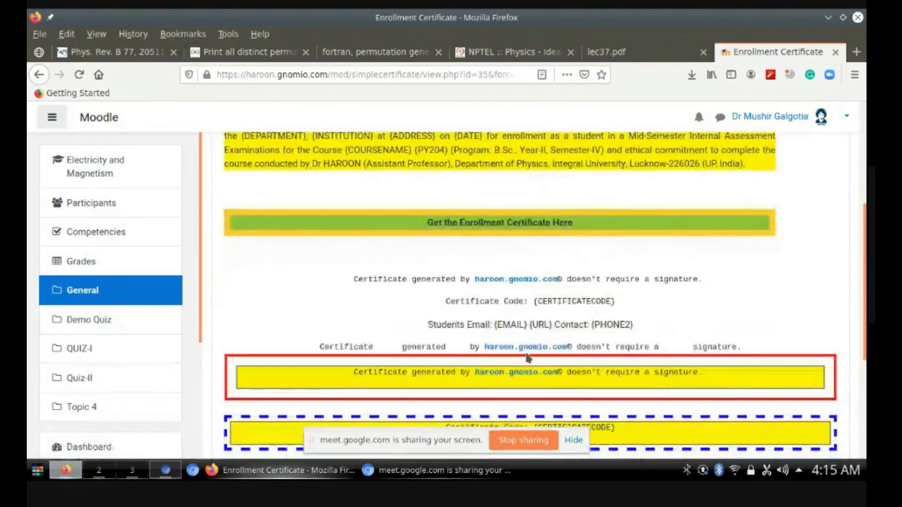
left_click(521, 448)
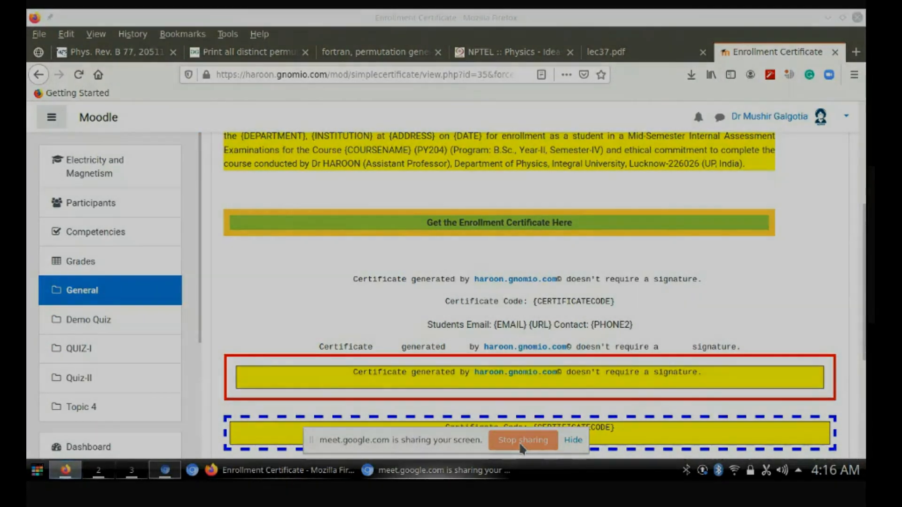